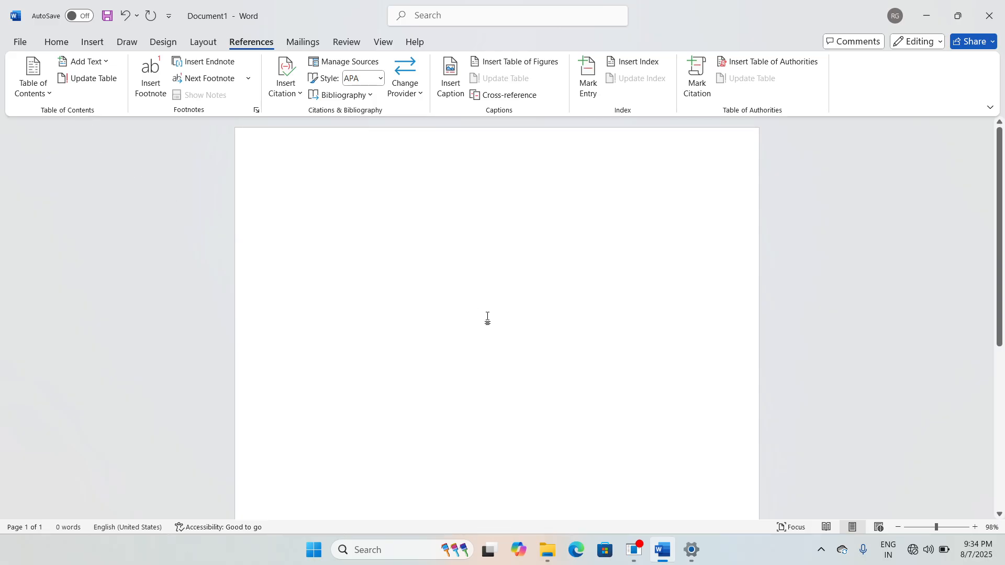
Step: Show the Insert ribbon commands for adding pages to the empty Document1
{"action": "scroll", "coordinate": [487, 318], "scroll_direction": "down", "scroll_amount": 5}
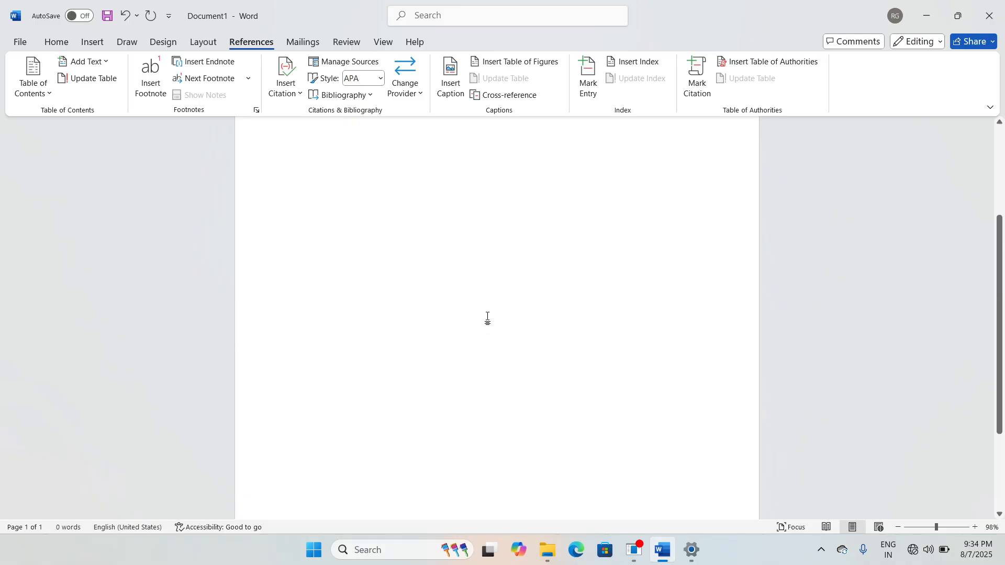
{"action": "scroll", "coordinate": [488, 318], "scroll_direction": "up", "scroll_amount": 5}
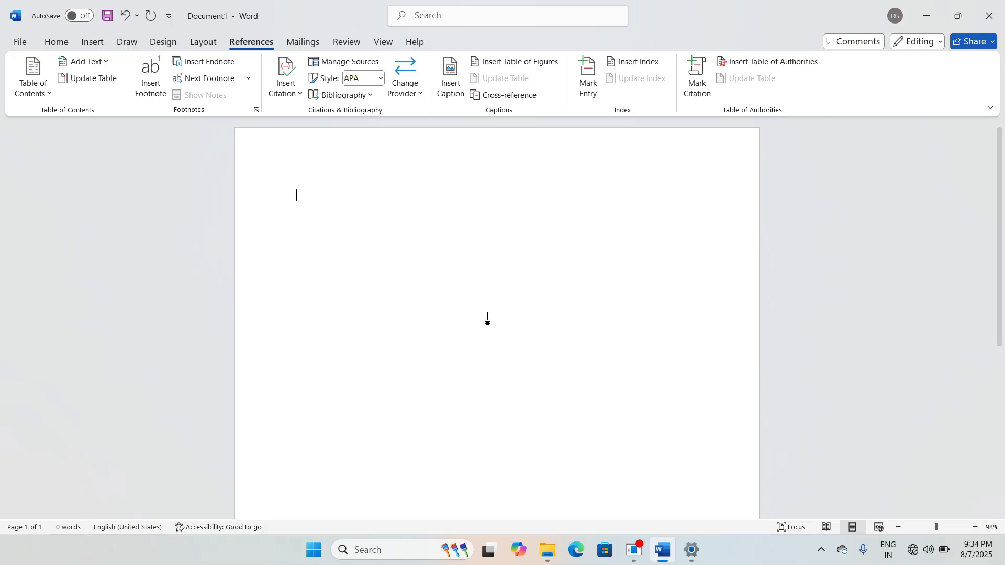
{"action": "left_click", "coordinate": [106, 46]}
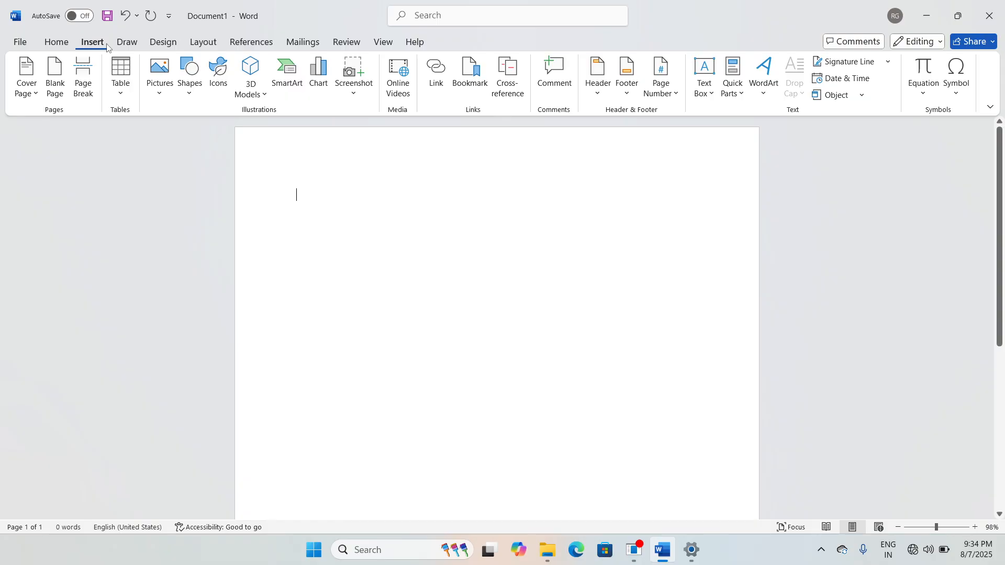
Step: Insert two blank pages so the document spans three pages
{"action": "left_click", "coordinate": [55, 98]}
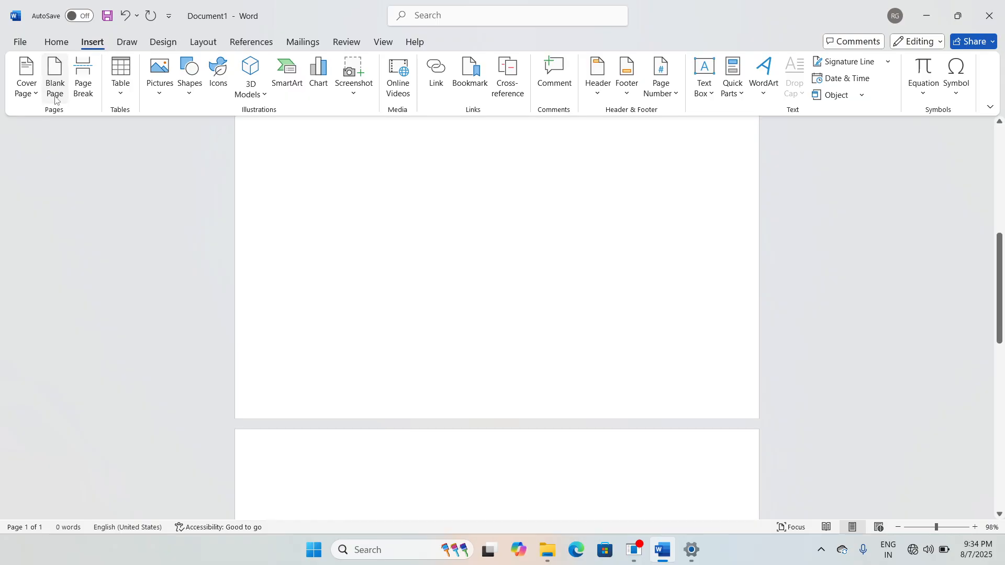
{"action": "left_click", "coordinate": [55, 98]}
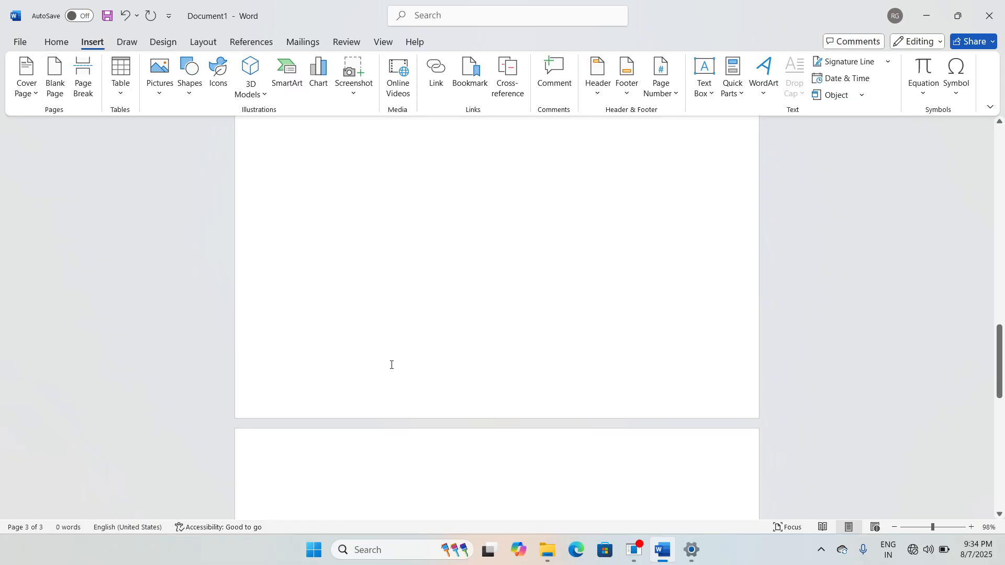
{"action": "scroll", "coordinate": [392, 371], "scroll_direction": "up", "scroll_amount": 10}
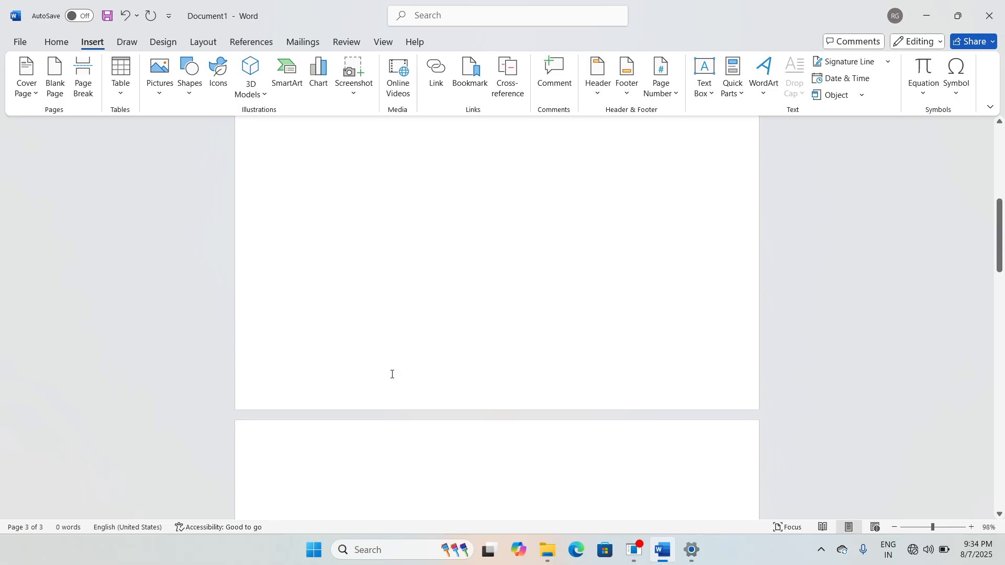
{"action": "scroll", "coordinate": [392, 374], "scroll_direction": "up", "scroll_amount": 5}
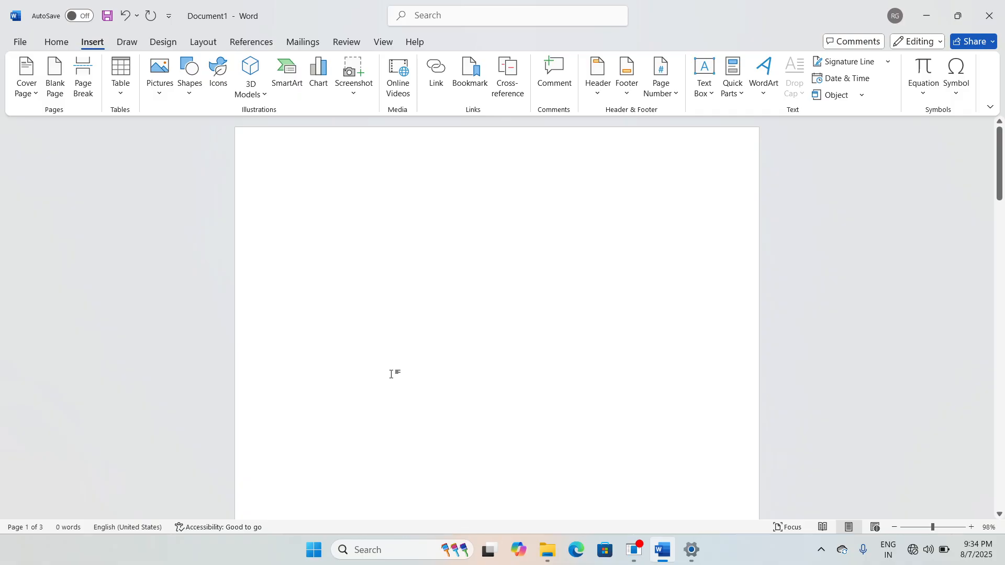
Step: Place the cursor on the first line of page 2
{"action": "left_click", "coordinate": [337, 225]}
{"action": "scroll", "coordinate": [361, 264], "scroll_direction": "down", "scroll_amount": 8}
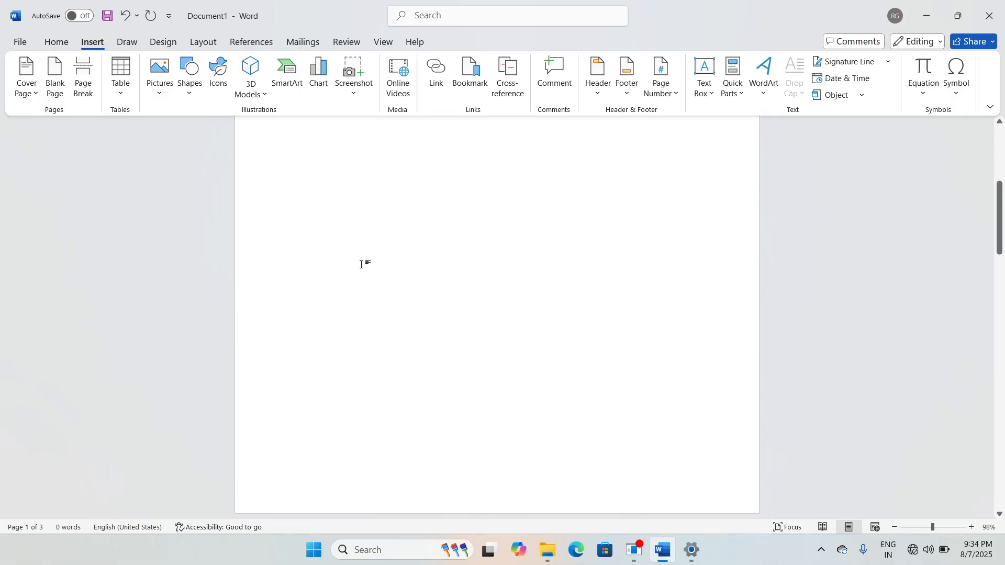
{"action": "scroll", "coordinate": [361, 265], "scroll_direction": "down", "scroll_amount": 3}
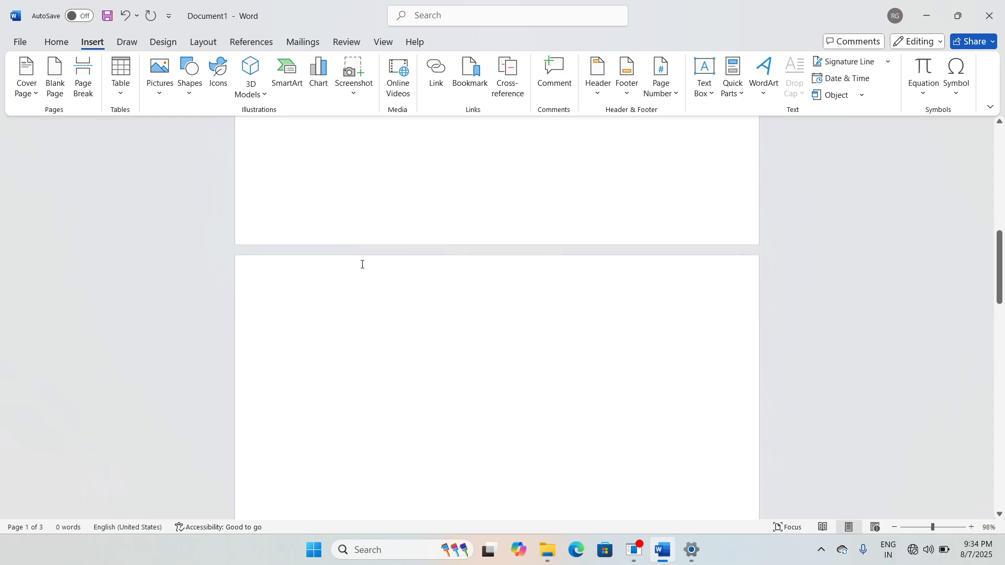
{"action": "left_click", "coordinate": [289, 325]}
{"action": "left_click", "coordinate": [297, 327]}
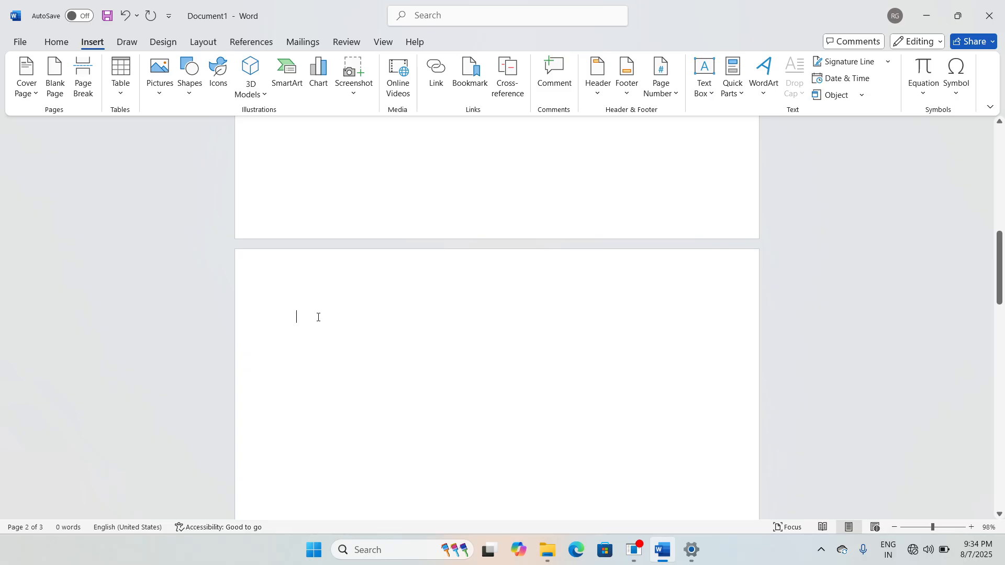
{"action": "left_click", "coordinate": [265, 42]}
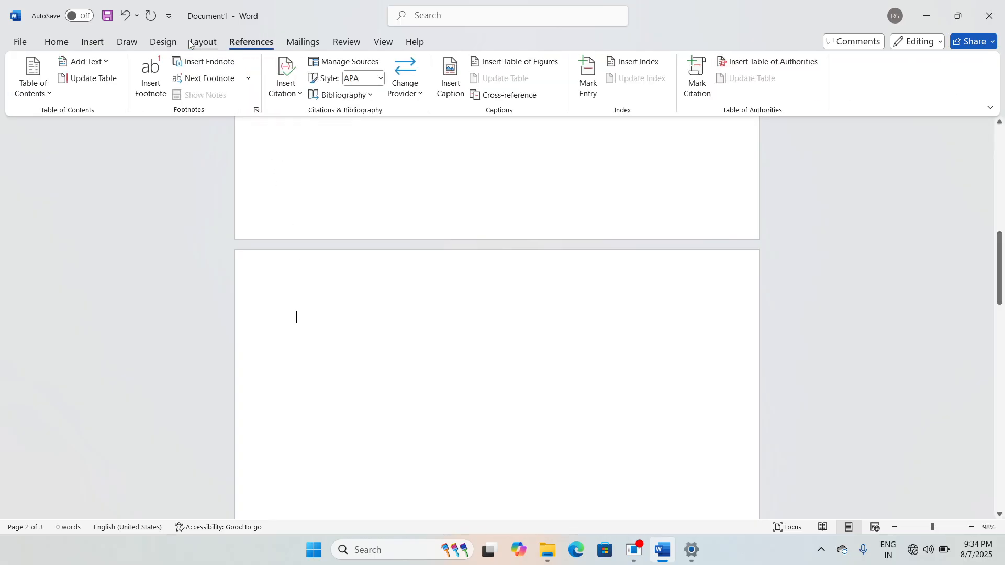
Step: Type a CHAPTER1 heading on page 2, set as a contents heading level
{"action": "left_click", "coordinate": [104, 66]}
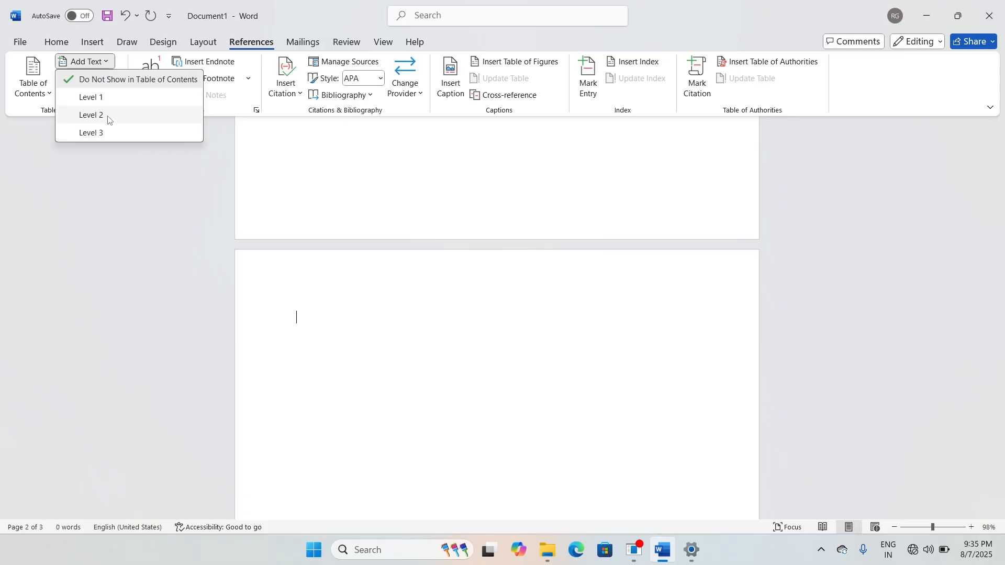
{"action": "left_click", "coordinate": [121, 131]}
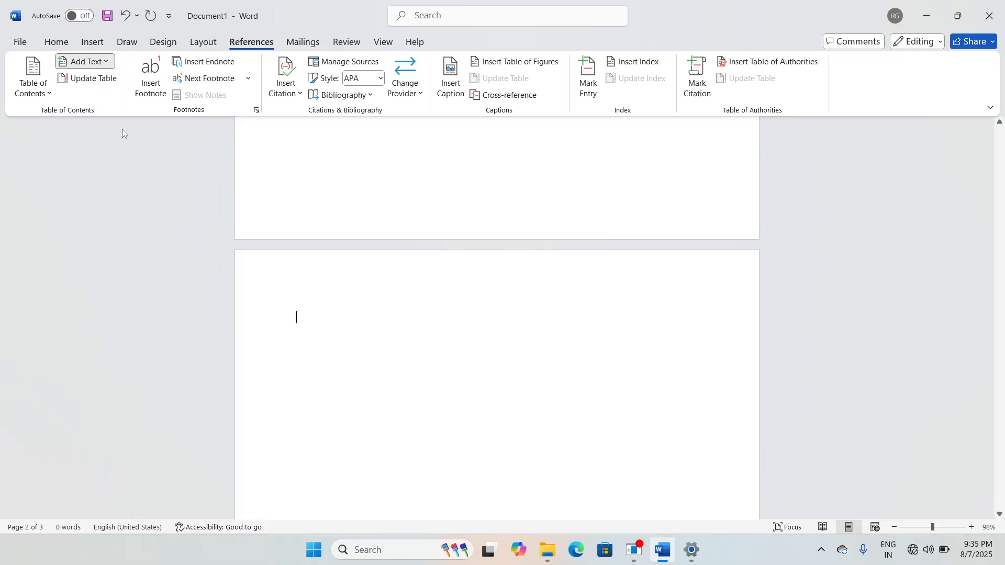
{"action": "type", "text": "C"}
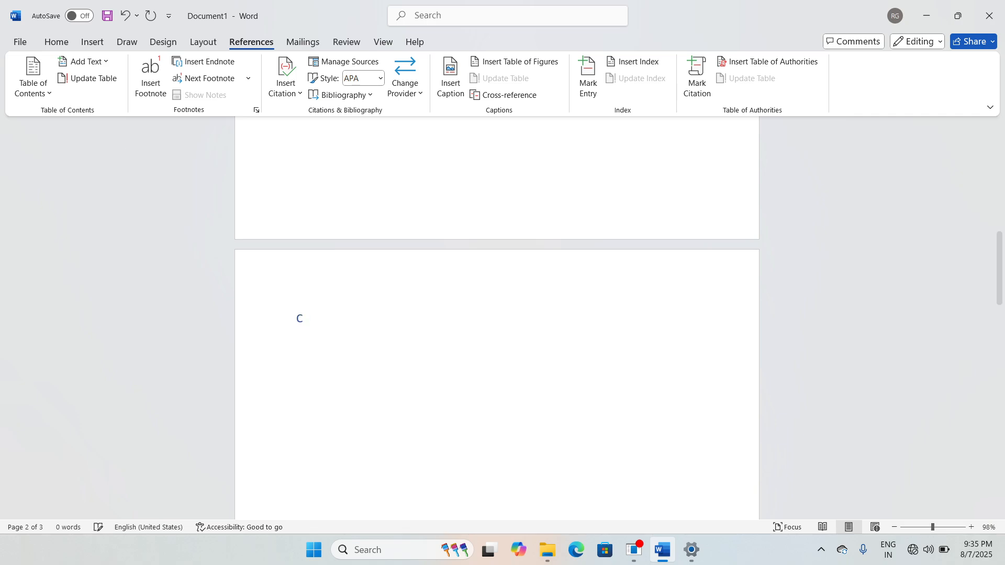
{"action": "type", "text": "HAPTER1"}
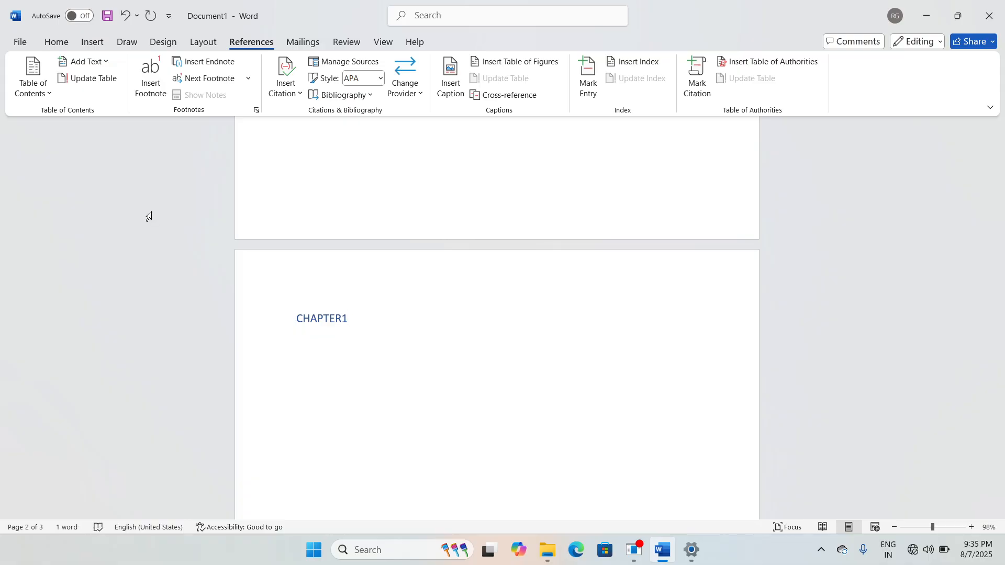
{"action": "key", "text": "Return"}
Step: Generate five sample paragraphs below CHAPTER1 with =rand(), then move to the top of page 3
{"action": "type", "text": "=rand()"}
{"action": "key", "text": "Return"}
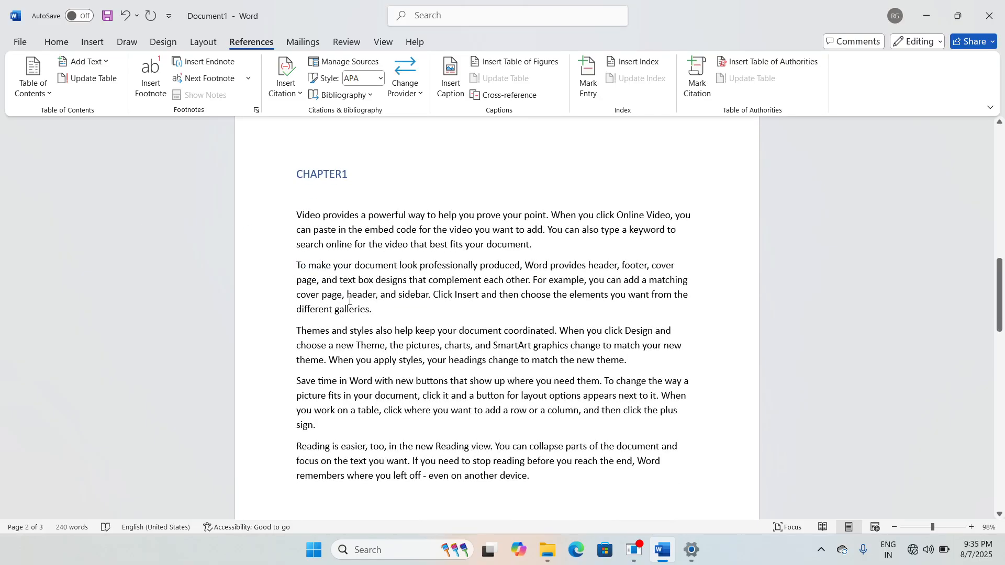
{"action": "scroll", "coordinate": [350, 301], "scroll_direction": "down", "scroll_amount": 8}
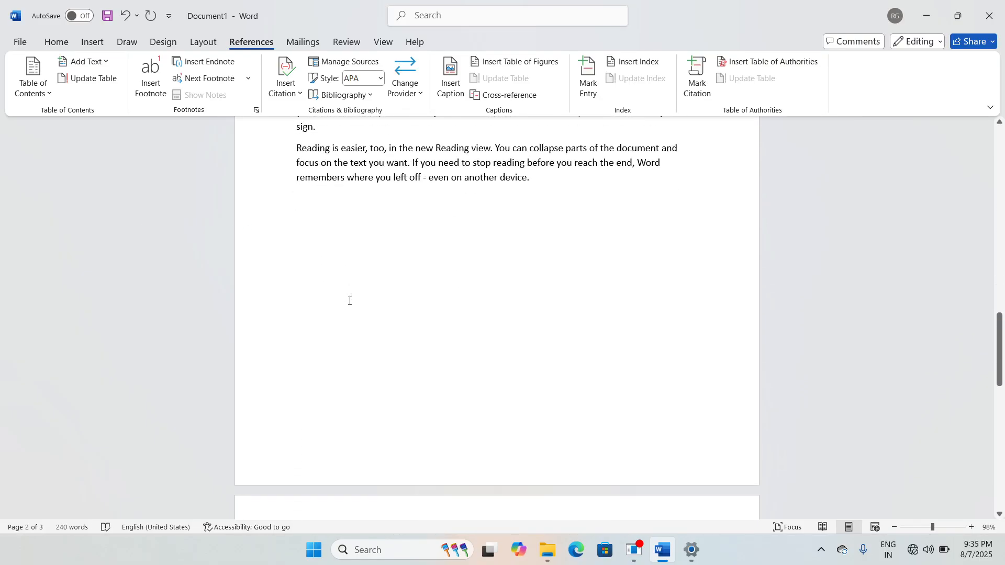
{"action": "scroll", "coordinate": [350, 301], "scroll_direction": "down", "scroll_amount": 3}
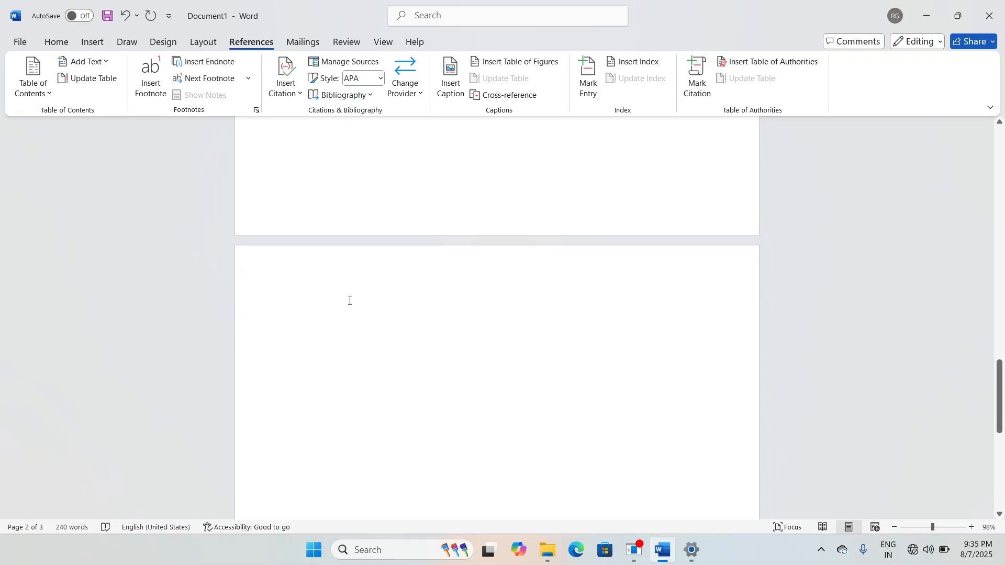
{"action": "left_click", "coordinate": [315, 261]}
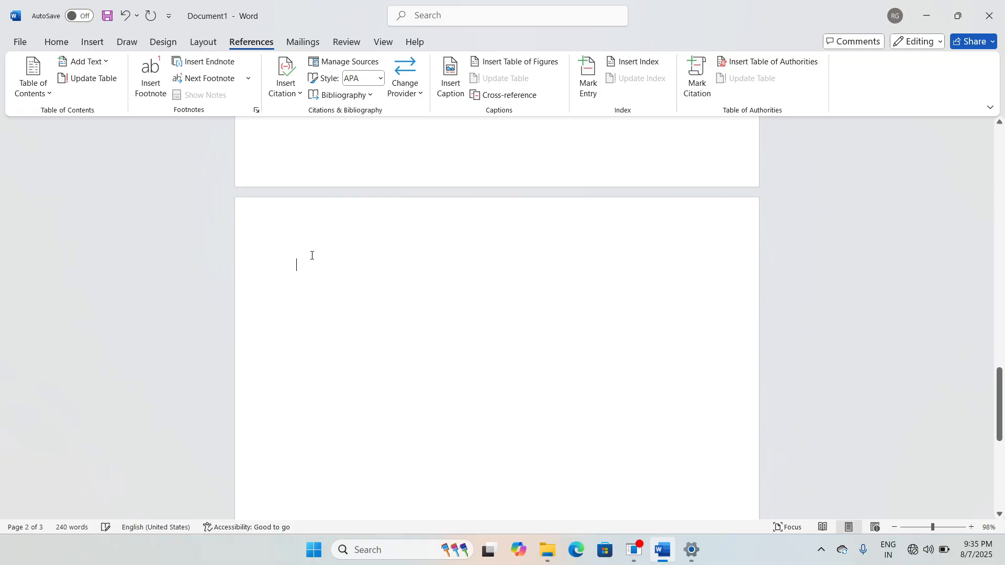
{"action": "left_click", "coordinate": [107, 64]}
Step: Add a CHAPTER2 contents heading on page 3 with five =rand() sample paragraphs beneath it
{"action": "left_click", "coordinate": [107, 133]}
{"action": "type", "text": "CHAP"}
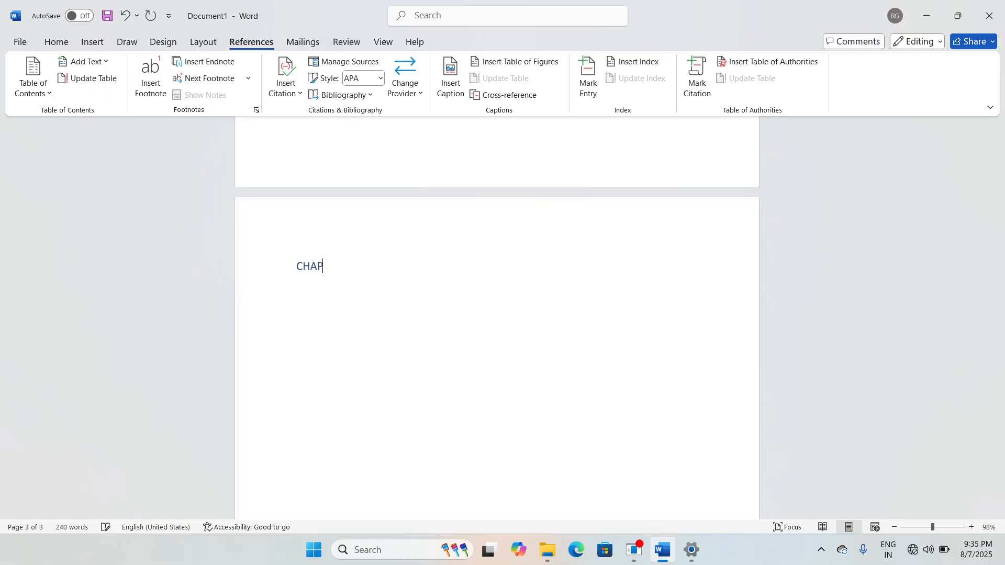
{"action": "type", "text": "TER2"}
{"action": "key", "text": "Return"}
{"action": "type", "text": "=rand()"}
{"action": "key", "text": "Return"}
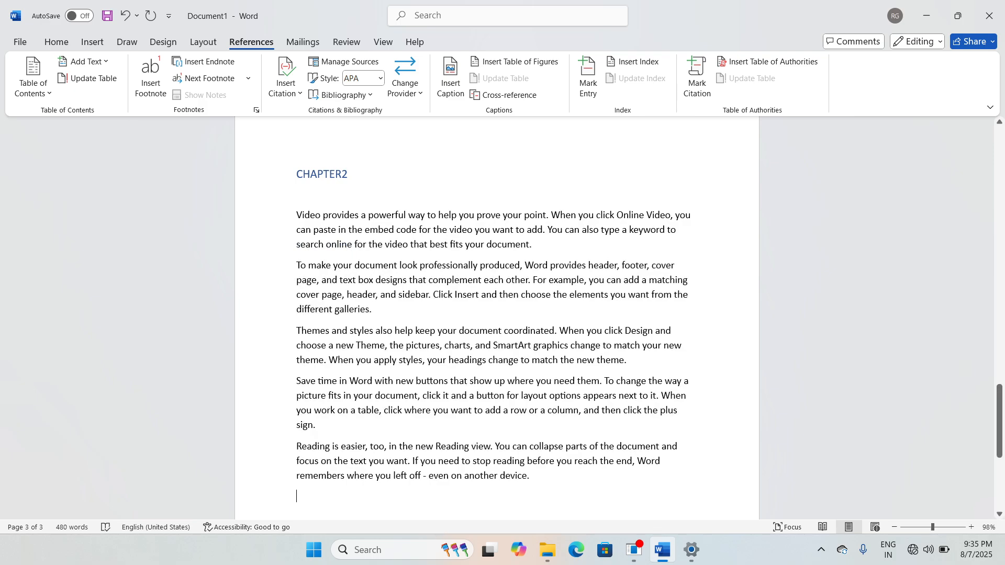
{"action": "scroll", "coordinate": [389, 288], "scroll_direction": "up", "scroll_amount": 12}
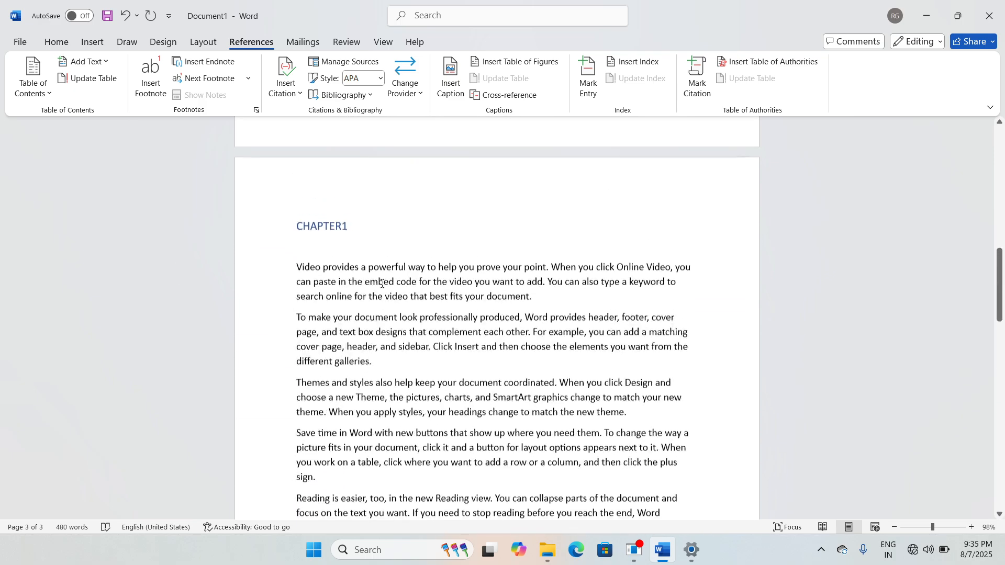
{"action": "scroll", "coordinate": [394, 245], "scroll_direction": "down", "scroll_amount": 10}
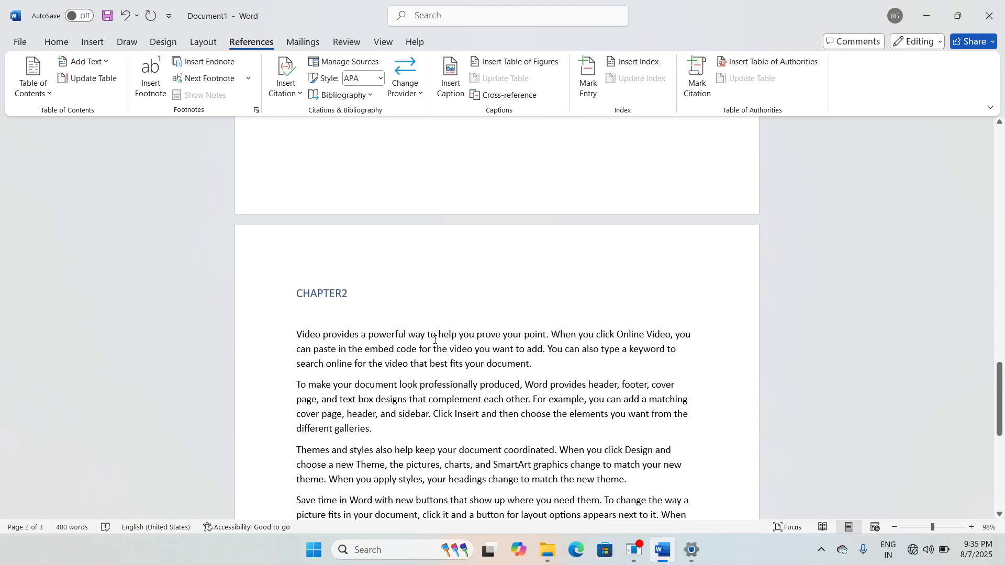
{"action": "scroll", "coordinate": [434, 340], "scroll_direction": "down", "scroll_amount": 3}
{"action": "scroll", "coordinate": [435, 340], "scroll_direction": "up", "scroll_amount": 12}
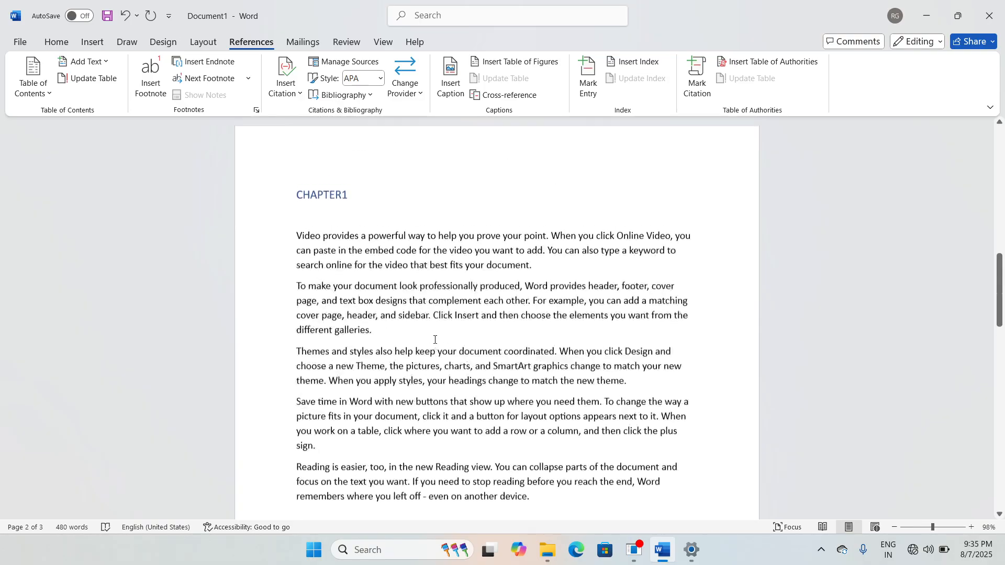
{"action": "scroll", "coordinate": [434, 340], "scroll_direction": "up", "scroll_amount": 1}
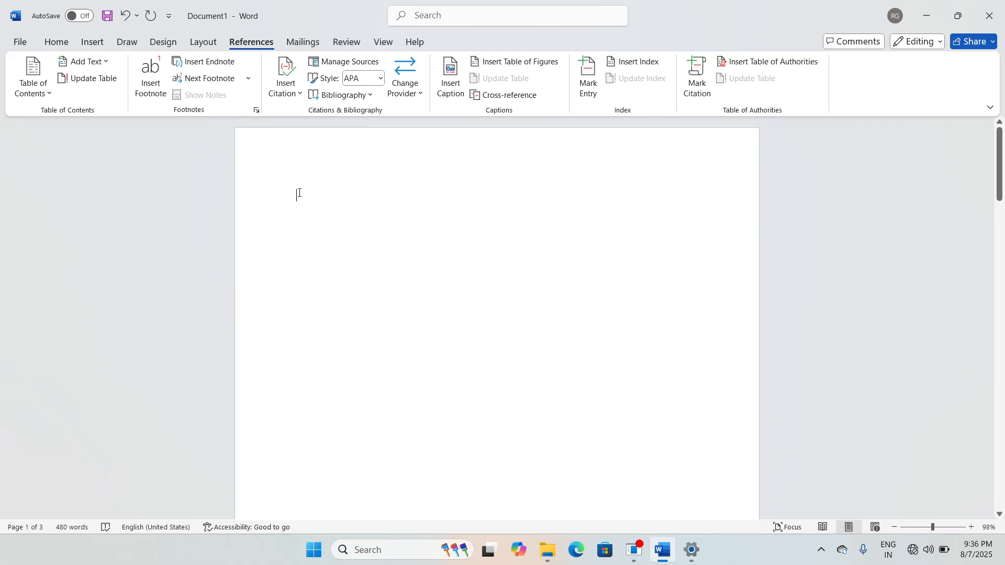
Step: Insert Automatic Table 1 on page 1, listing CHAPTER1 (page 2) and CHAPTER2 (page 3)
{"action": "left_click", "coordinate": [42, 93]}
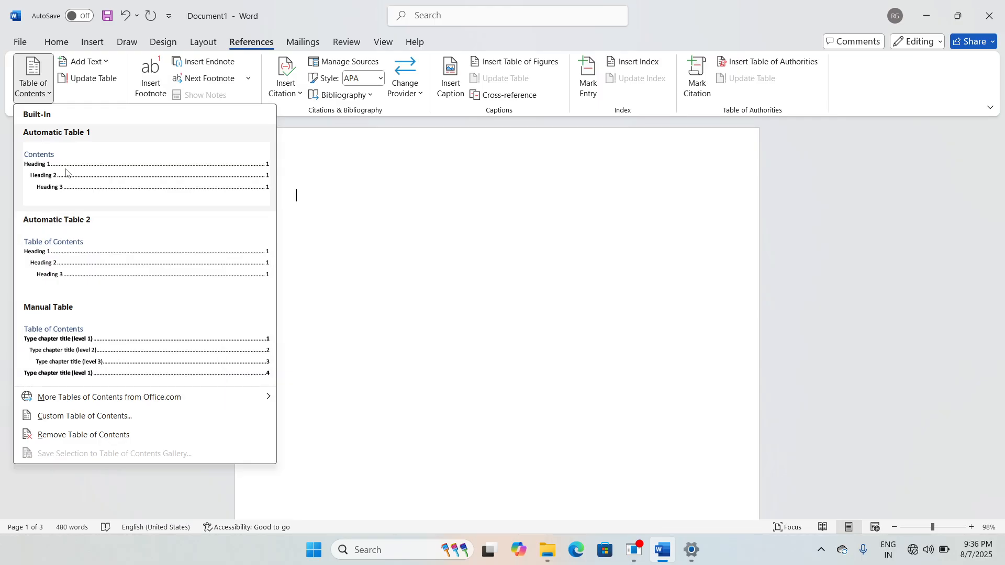
{"action": "left_click", "coordinate": [160, 178]}
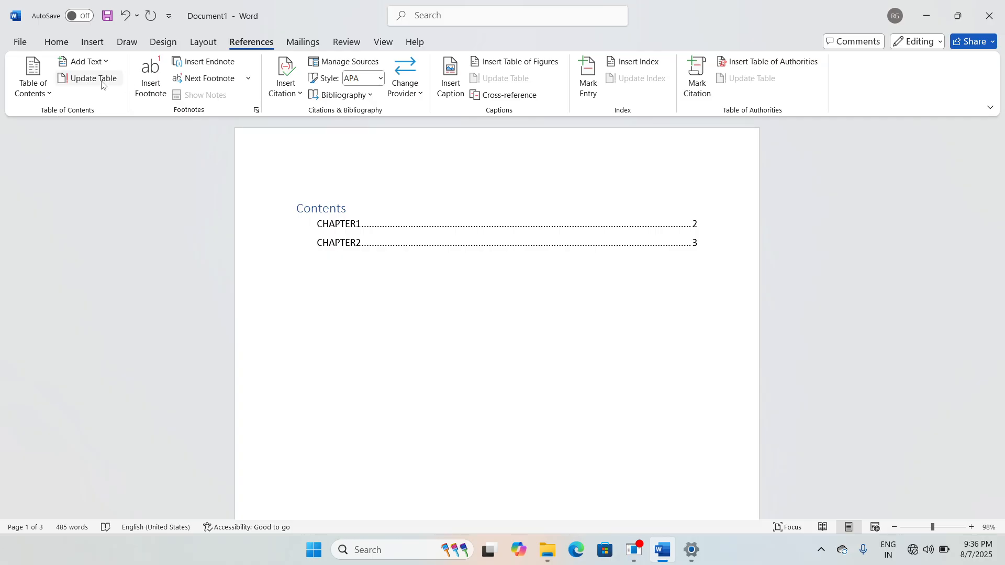
{"action": "scroll", "coordinate": [422, 338], "scroll_direction": "down", "scroll_amount": 10}
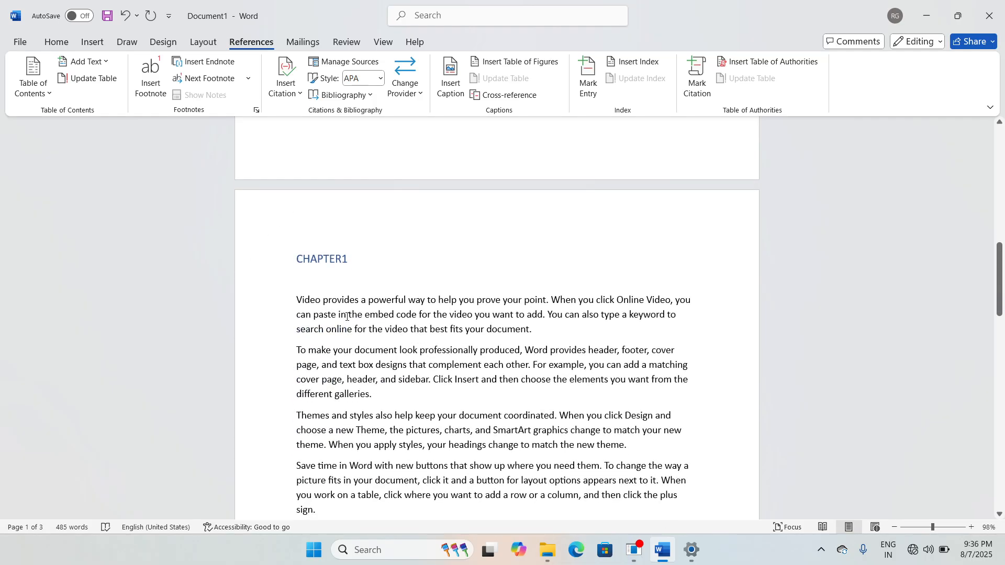
{"action": "scroll", "coordinate": [431, 383], "scroll_direction": "down", "scroll_amount": 10}
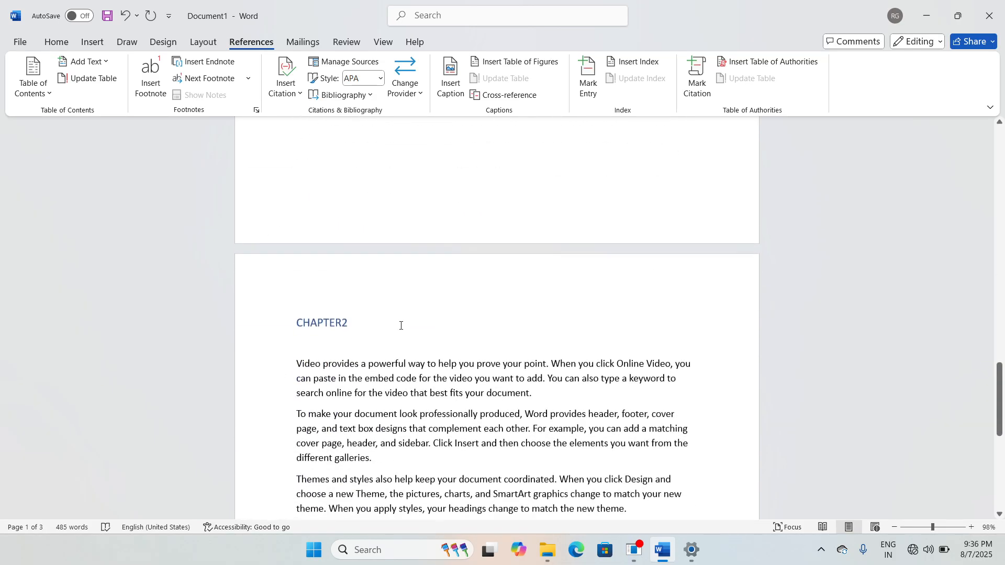
{"action": "scroll", "coordinate": [398, 383], "scroll_direction": "down", "scroll_amount": 3}
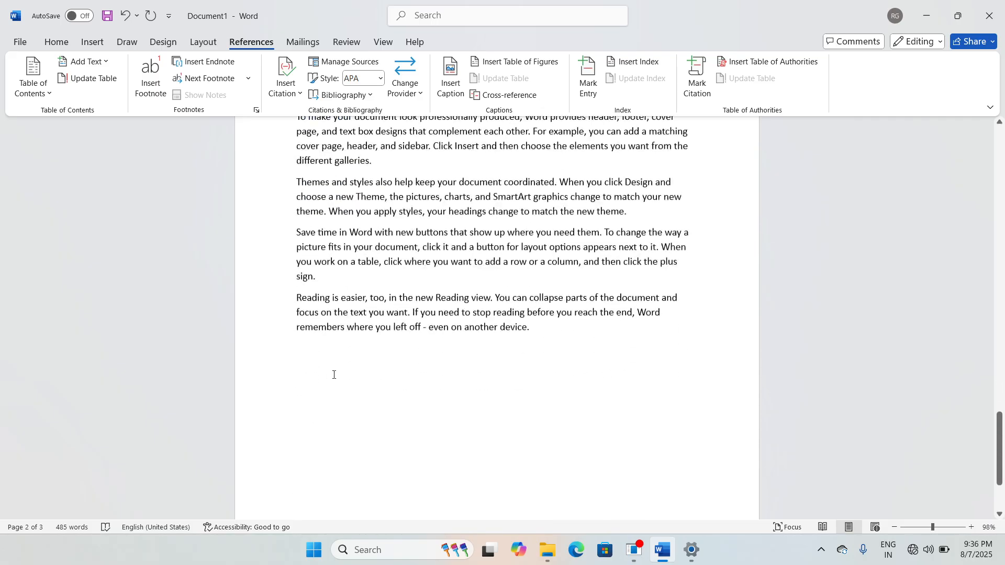
Step: Add a blank page after the last paragraph of the document
{"action": "left_click", "coordinate": [350, 369]}
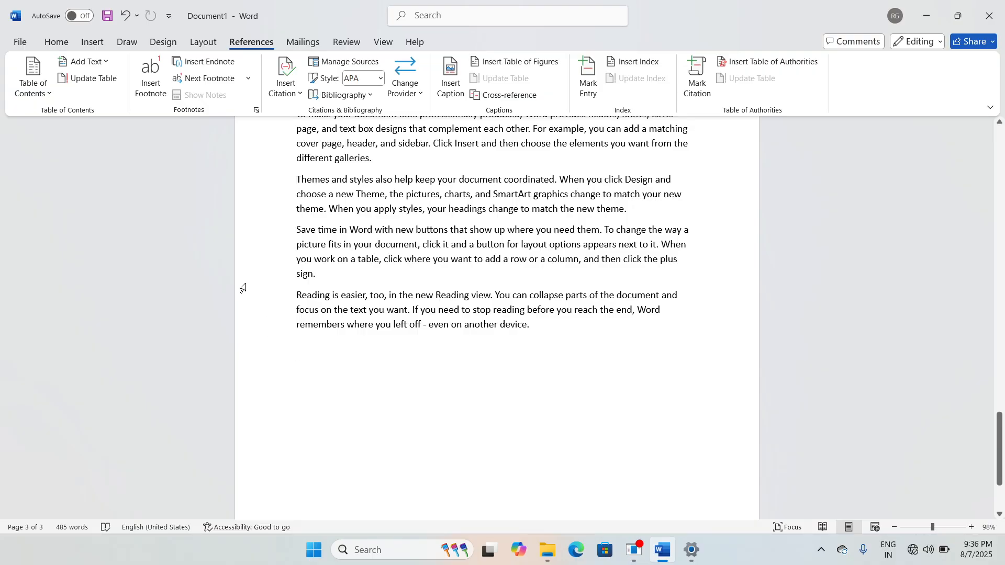
{"action": "left_click", "coordinate": [96, 47]}
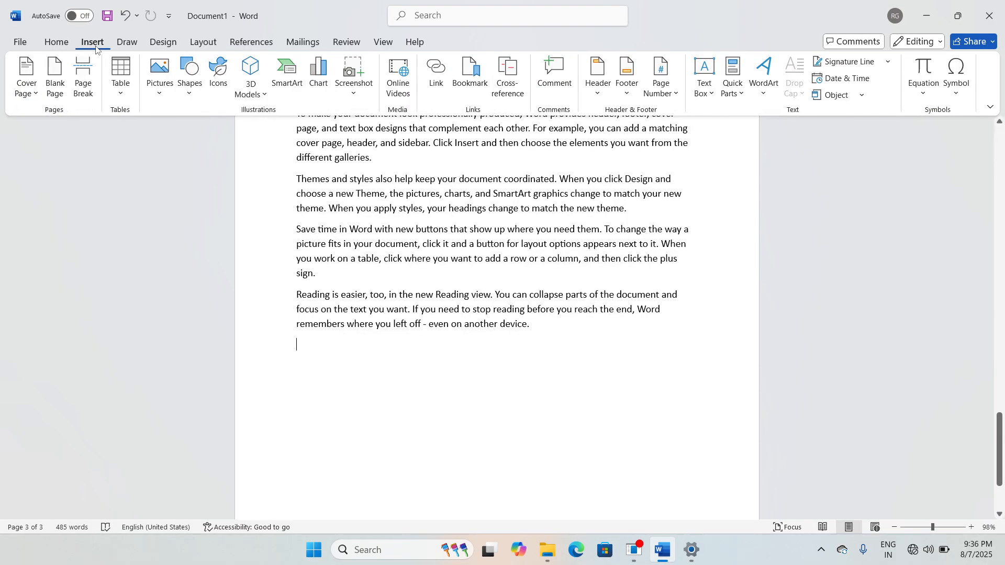
{"action": "left_click", "coordinate": [63, 86]}
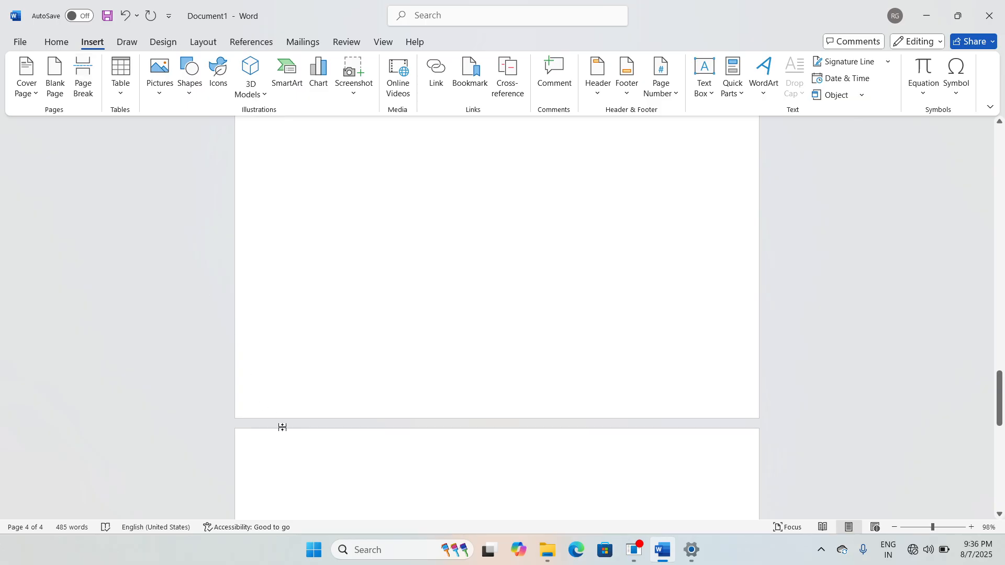
{"action": "scroll", "coordinate": [293, 434], "scroll_direction": "down", "scroll_amount": 2}
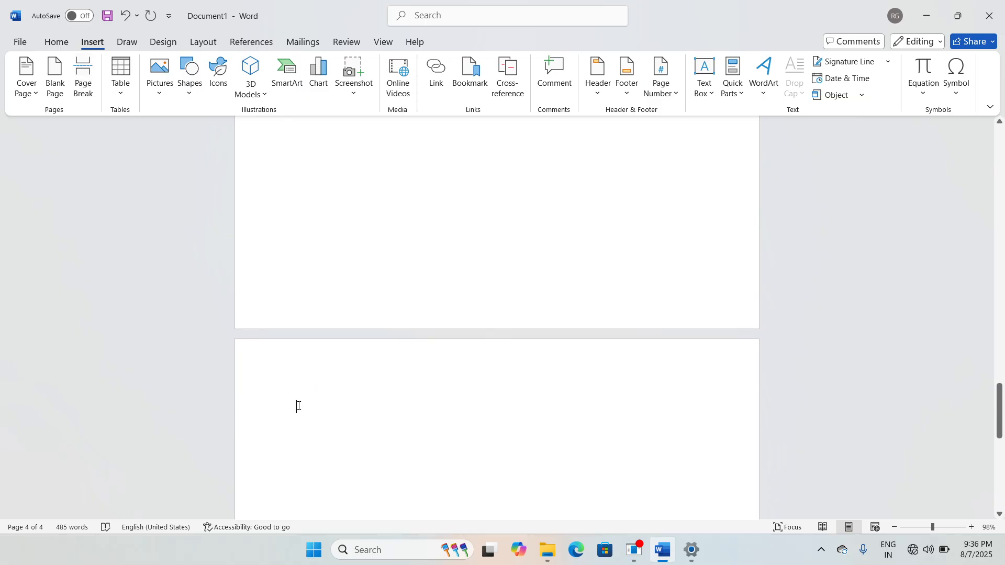
Step: Type a CHAPTER3 contents heading on page 4 followed by five =rand() sample paragraphs
{"action": "left_click", "coordinate": [253, 41]}
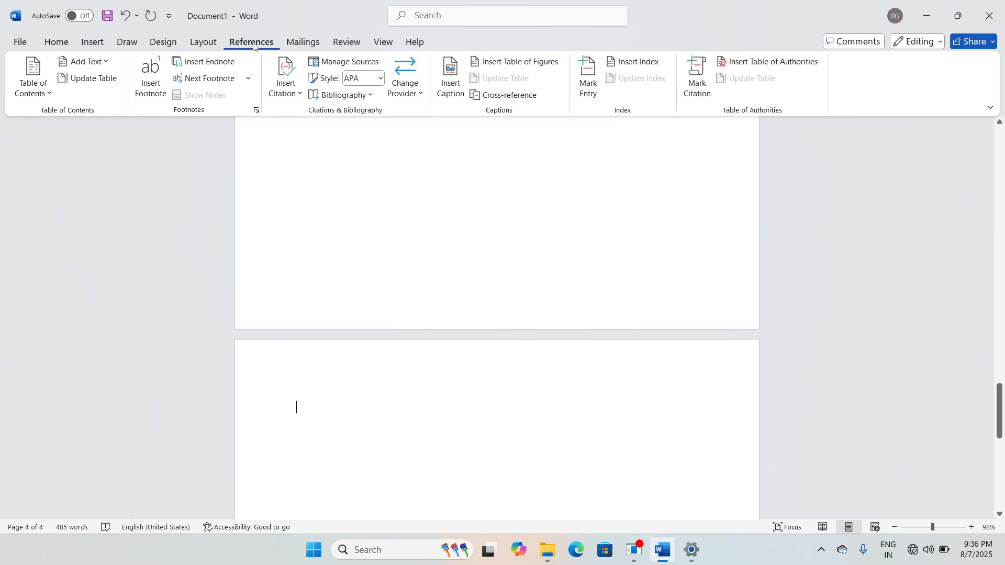
{"action": "left_click", "coordinate": [105, 62]}
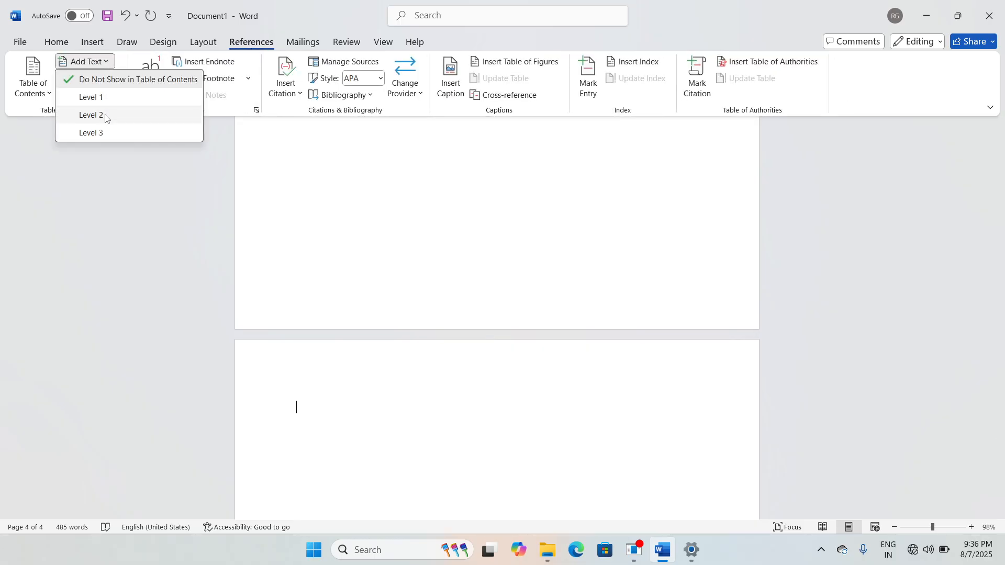
{"action": "left_click", "coordinate": [101, 133]}
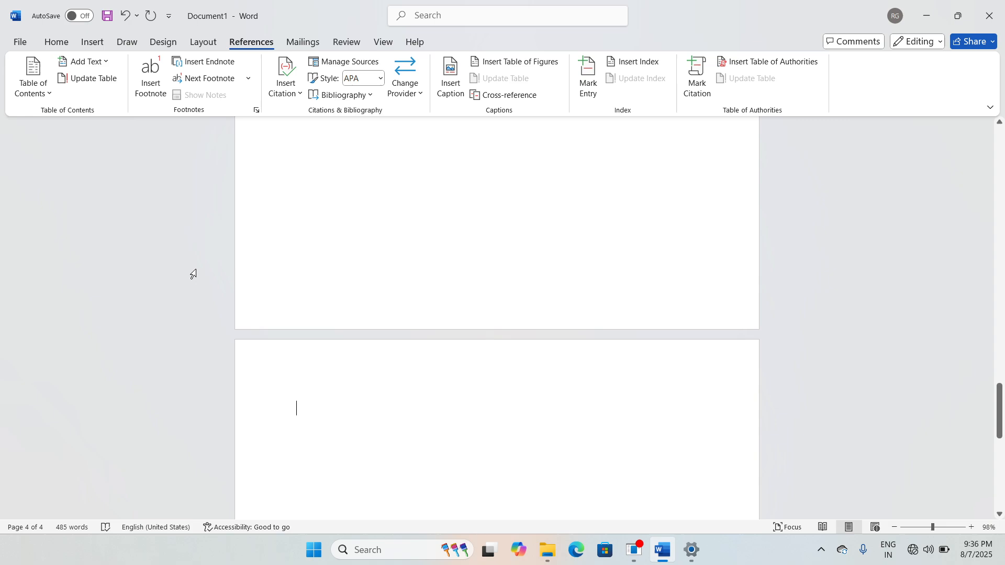
{"action": "type", "text": "CHAPTER"}
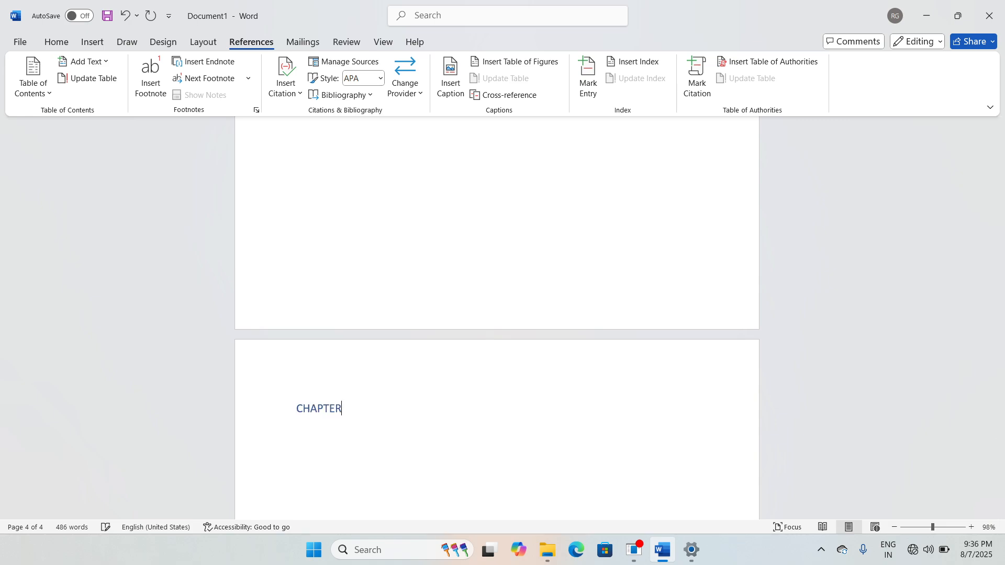
{"action": "type", "text": "3"}
{"action": "key", "text": "Return"}
{"action": "type", "text": "=rand()"}
{"action": "key", "text": "Return"}
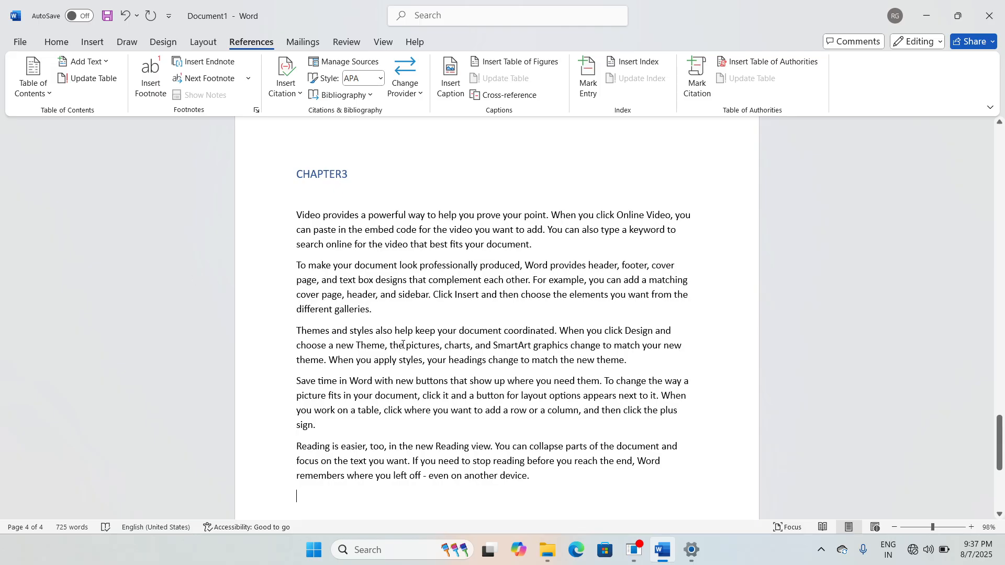
{"action": "scroll", "coordinate": [403, 344], "scroll_direction": "up", "scroll_amount": 20}
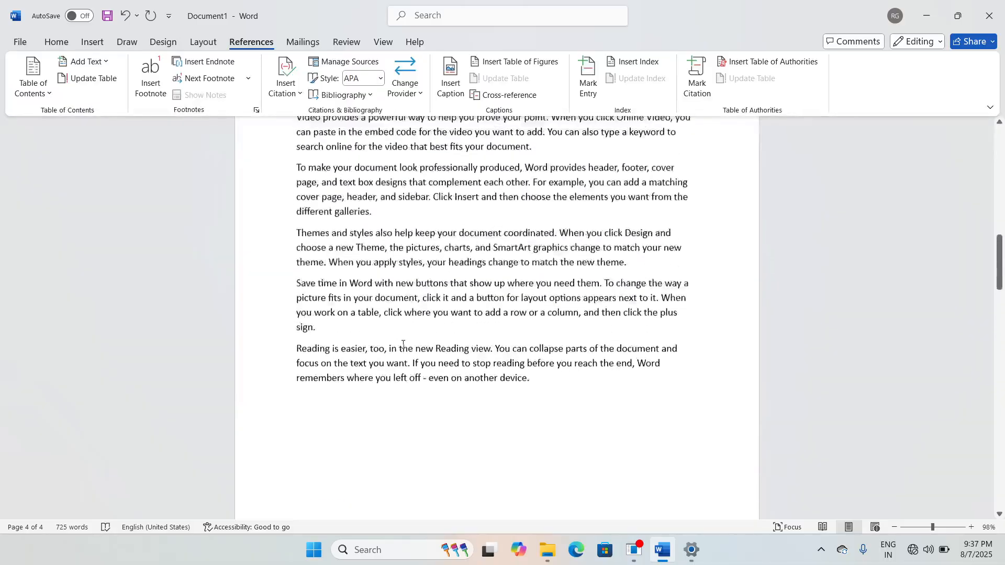
{"action": "scroll", "coordinate": [403, 344], "scroll_direction": "up", "scroll_amount": 15}
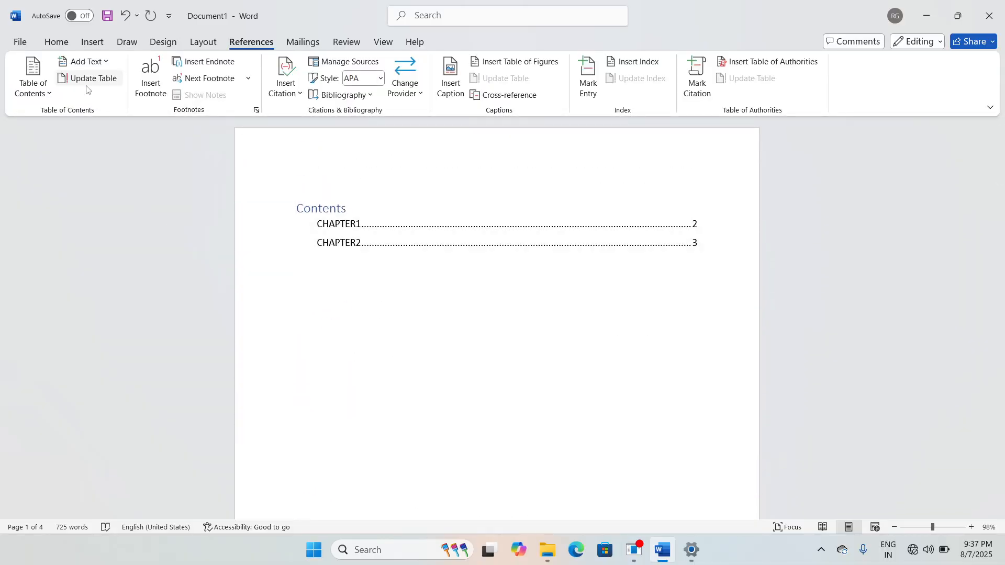
Step: Update the entire Contents table so CHAPTER3 appears on page 4
{"action": "left_click", "coordinate": [106, 82]}
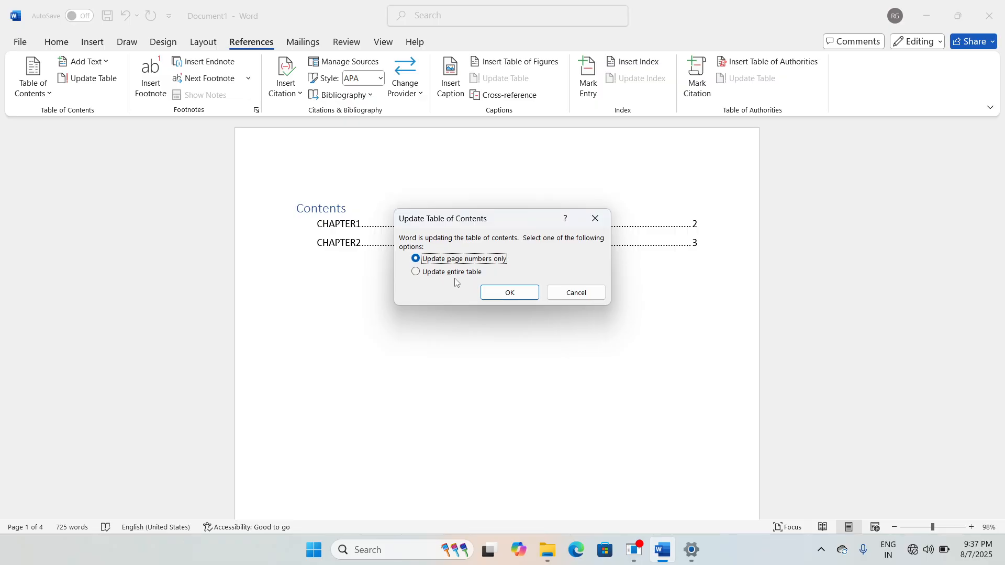
{"action": "left_click", "coordinate": [416, 273]}
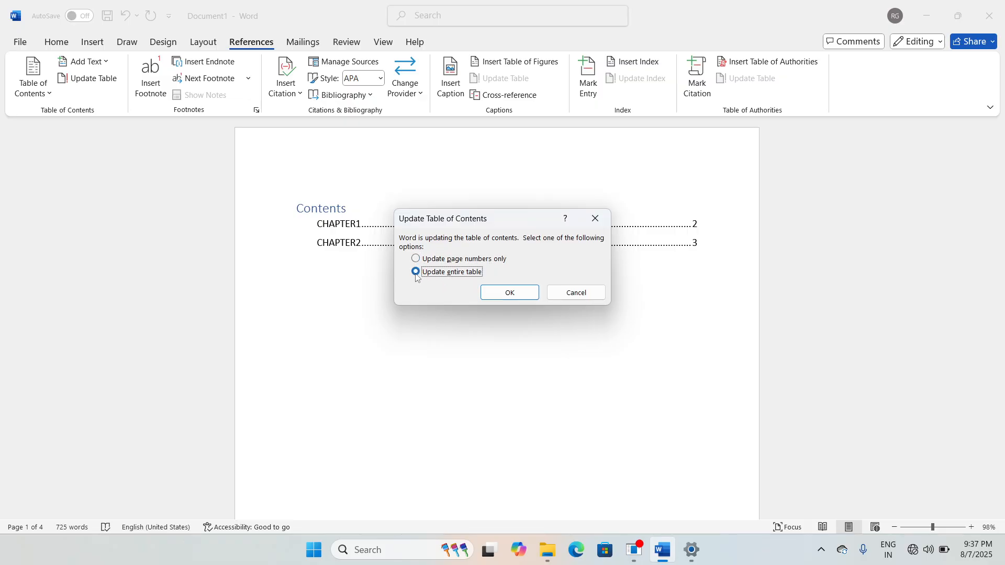
{"action": "left_click", "coordinate": [510, 294]}
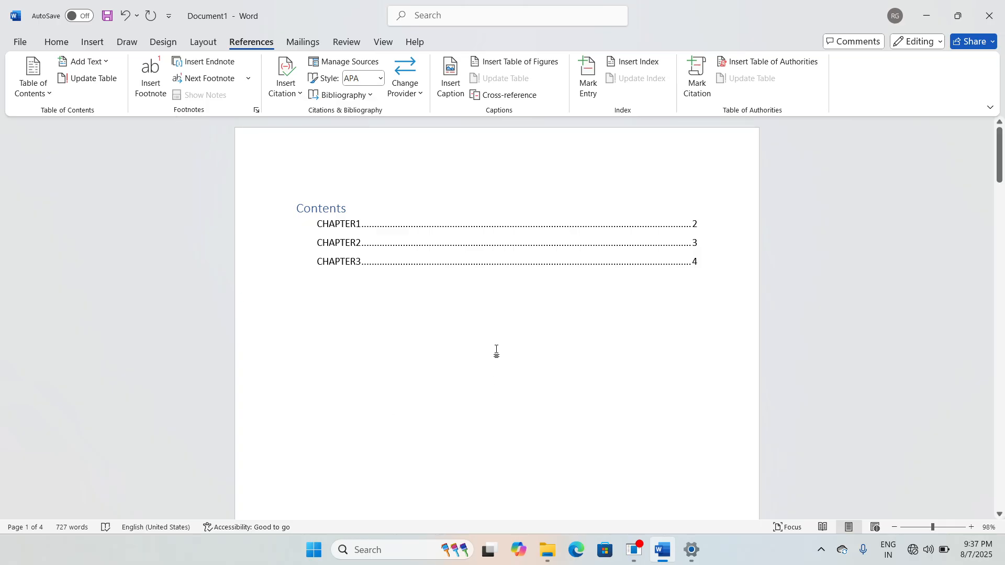
Step: Scroll down to CHAPTER1's sample paragraphs on page 2
{"action": "scroll", "coordinate": [498, 350], "scroll_direction": "down", "scroll_amount": 10}
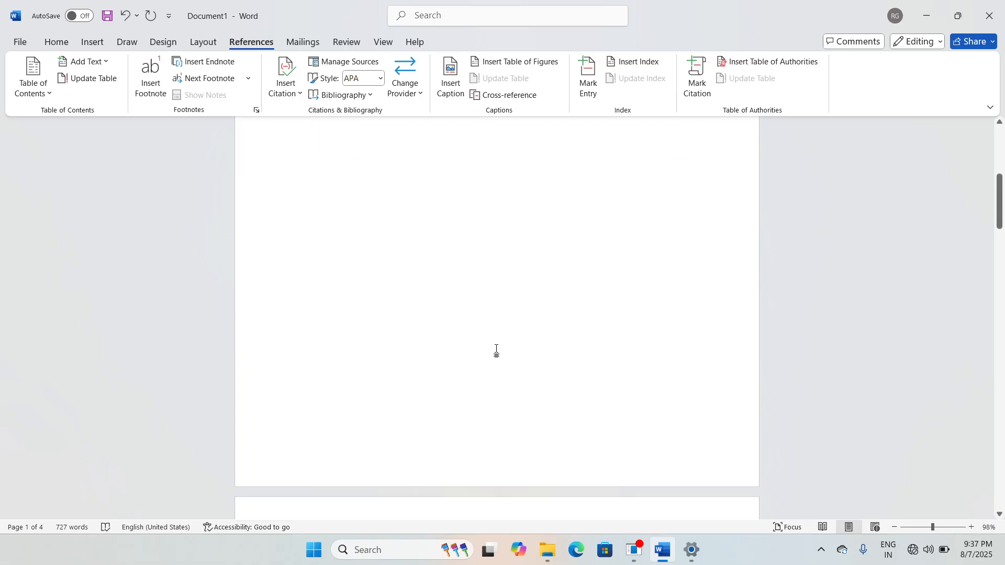
{"action": "scroll", "coordinate": [497, 349], "scroll_direction": "down", "scroll_amount": 4}
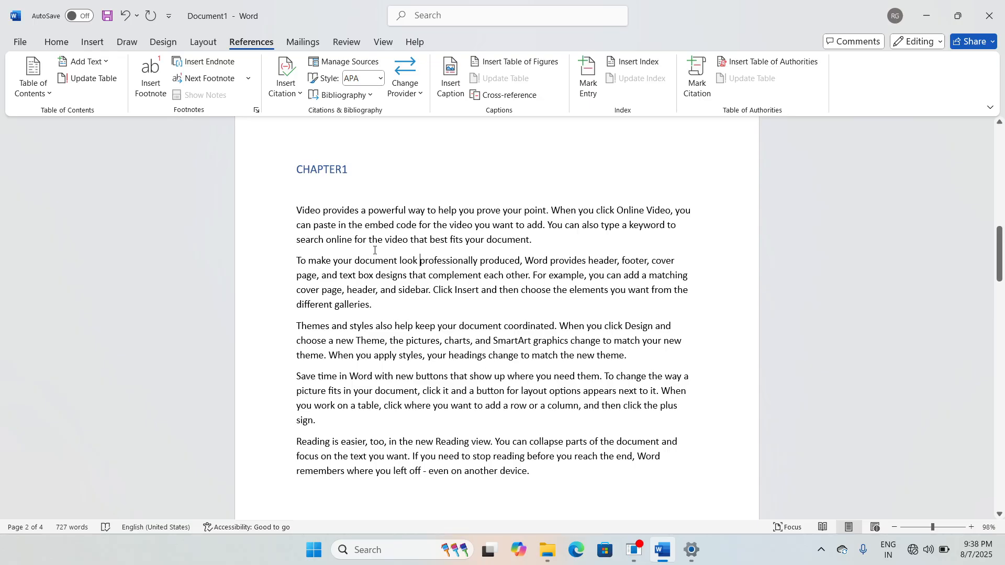
Step: Add footnote 1 reading 'absgdhdtd' after 'look' in CHAPTER1's second paragraph and zoom in to check it
{"action": "left_click", "coordinate": [152, 84]}
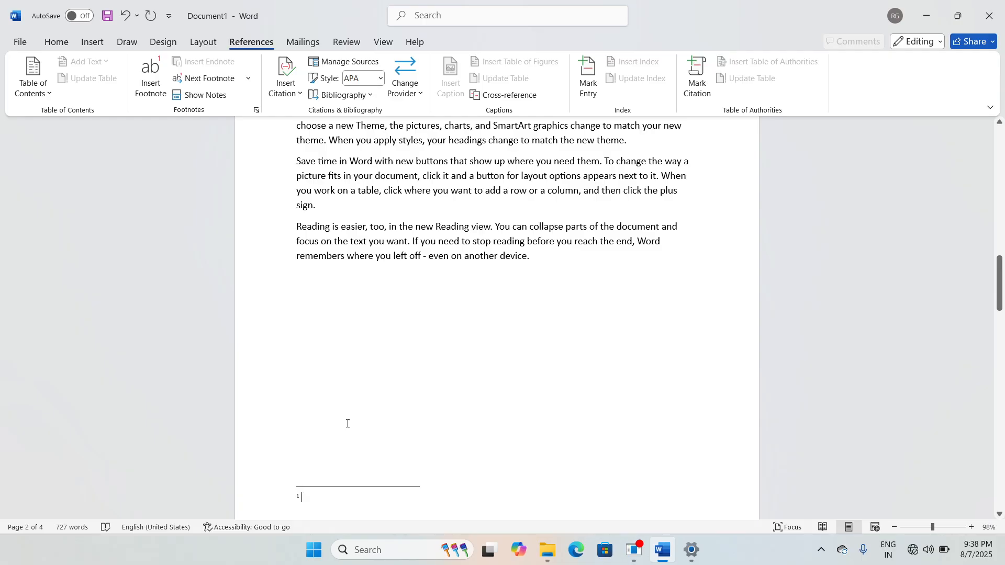
{"action": "type", "text": "absgdhdtd"}
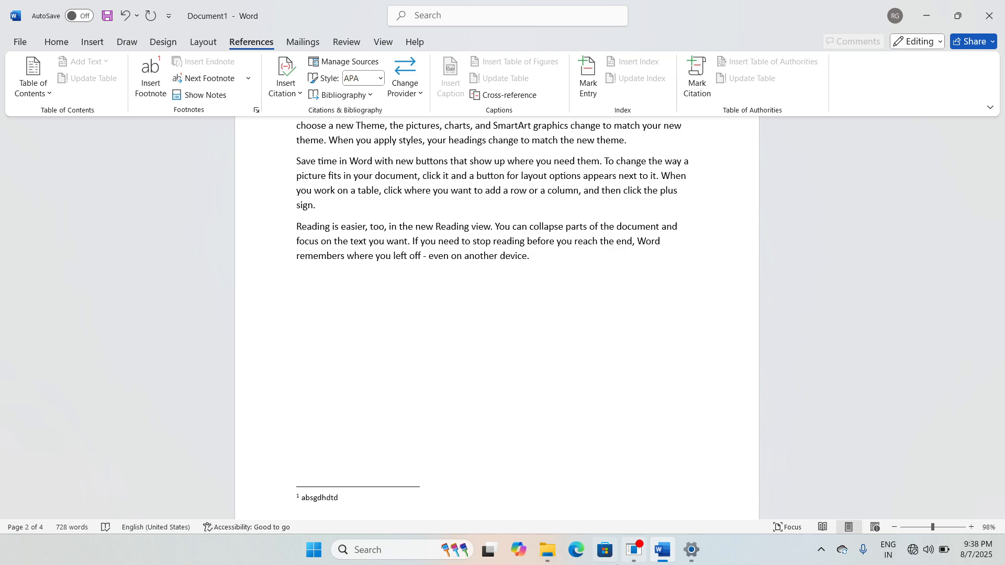
{"action": "left_click", "coordinate": [942, 530]}
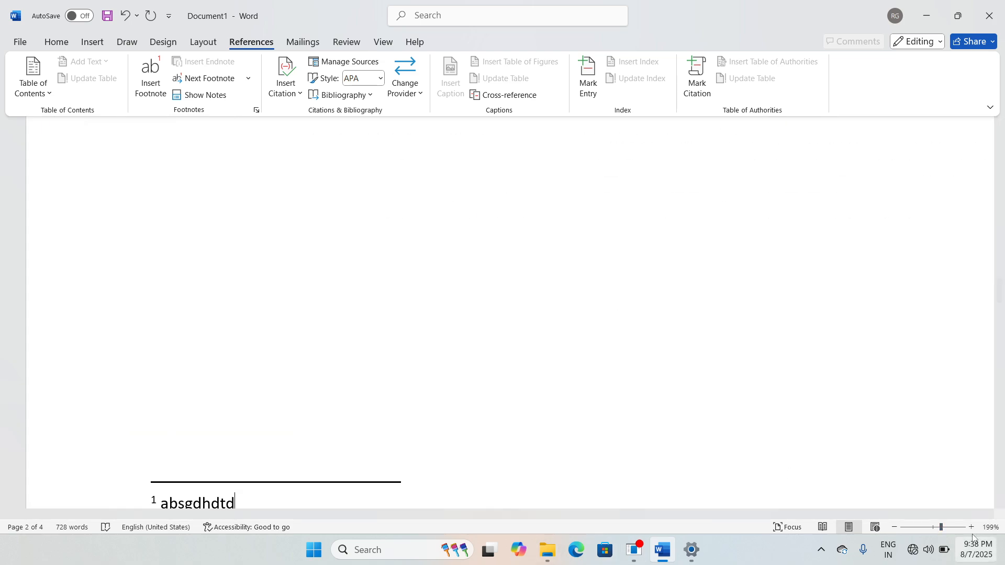
{"action": "left_click_drag", "start_coordinate": [941, 531], "coordinate": [938, 530]}
{"action": "scroll", "coordinate": [503, 392], "scroll_direction": "down", "scroll_amount": 3}
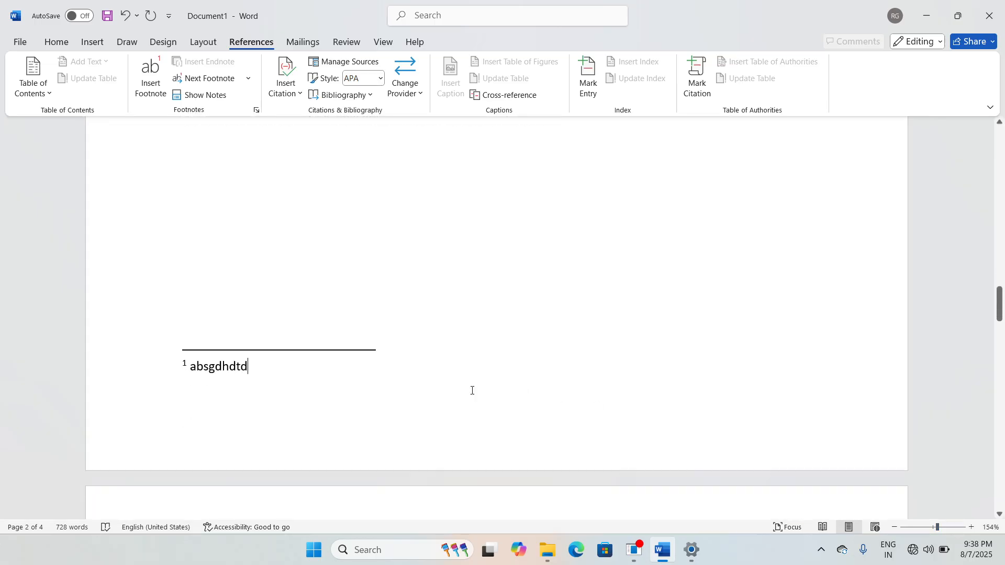
{"action": "scroll", "coordinate": [366, 382], "scroll_direction": "up", "scroll_amount": 3}
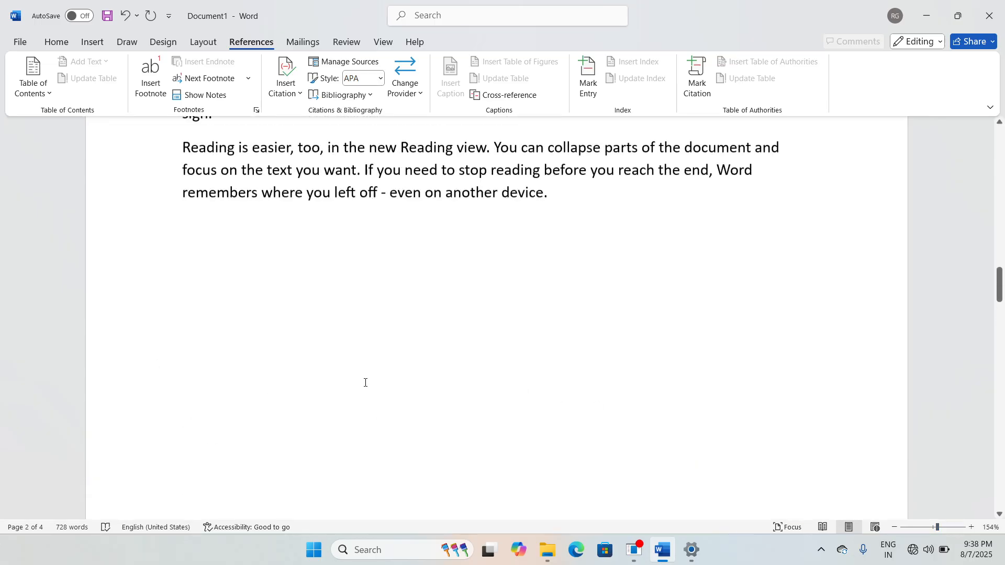
{"action": "scroll", "coordinate": [366, 381], "scroll_direction": "down", "scroll_amount": 2}
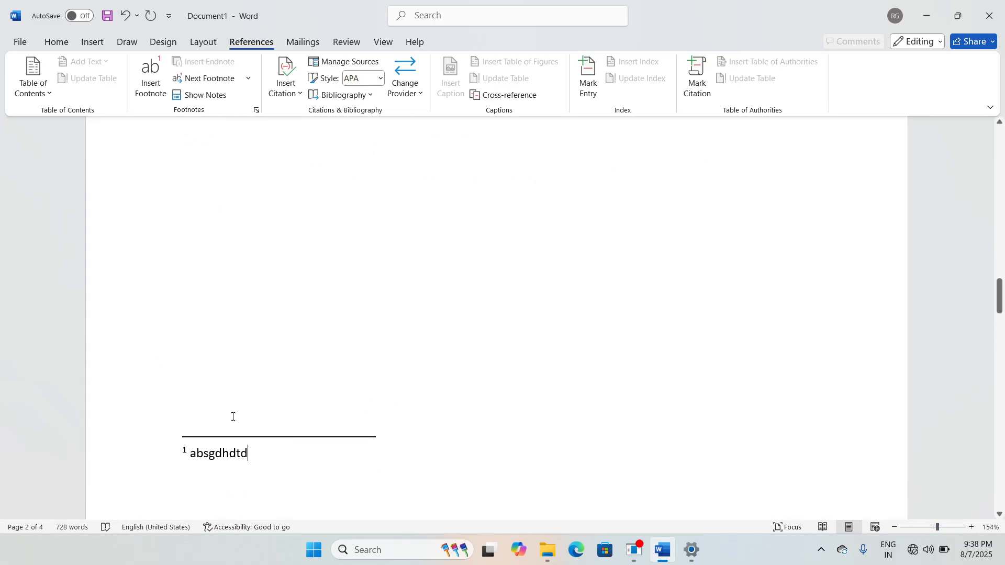
{"action": "scroll", "coordinate": [363, 429], "scroll_direction": "up", "scroll_amount": 10}
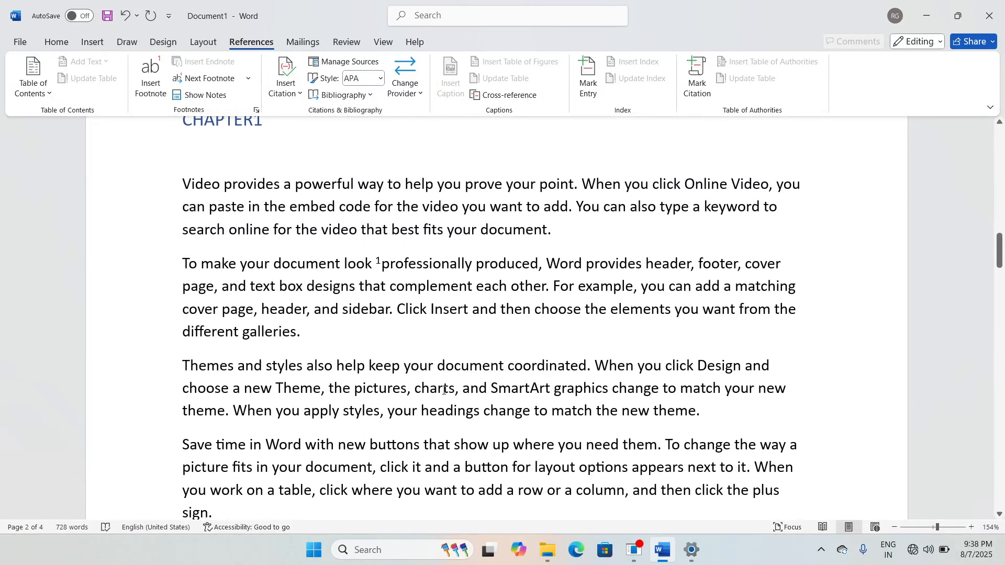
{"action": "scroll", "coordinate": [442, 393], "scroll_direction": "down", "scroll_amount": 10}
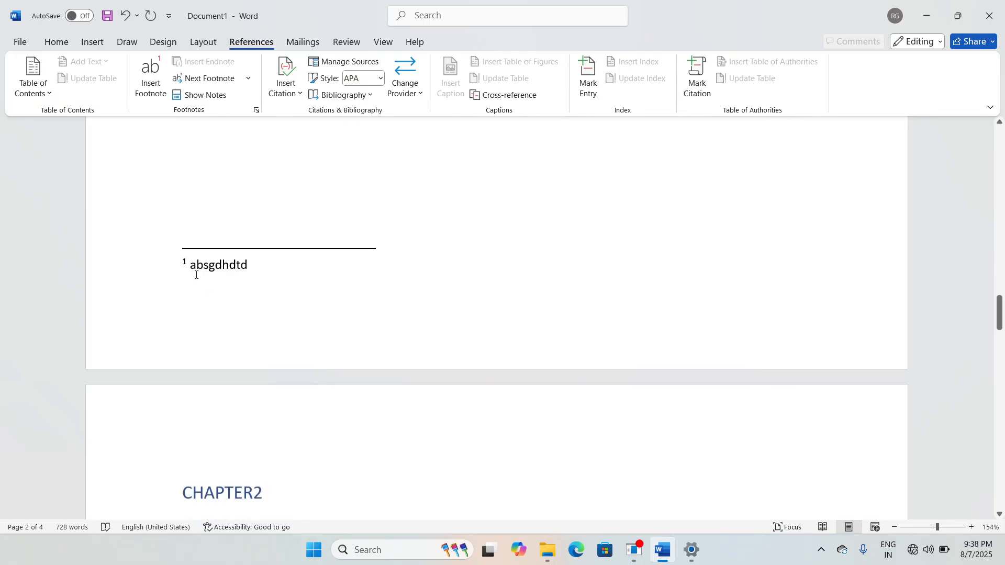
{"action": "scroll", "coordinate": [375, 319], "scroll_direction": "up", "scroll_amount": 8}
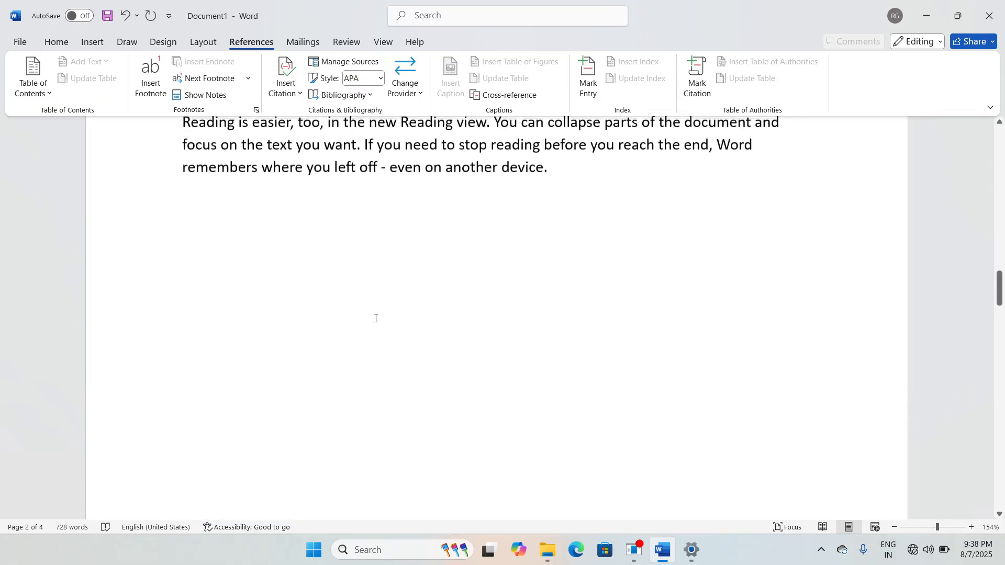
{"action": "scroll", "coordinate": [384, 290], "scroll_direction": "up", "scroll_amount": 2}
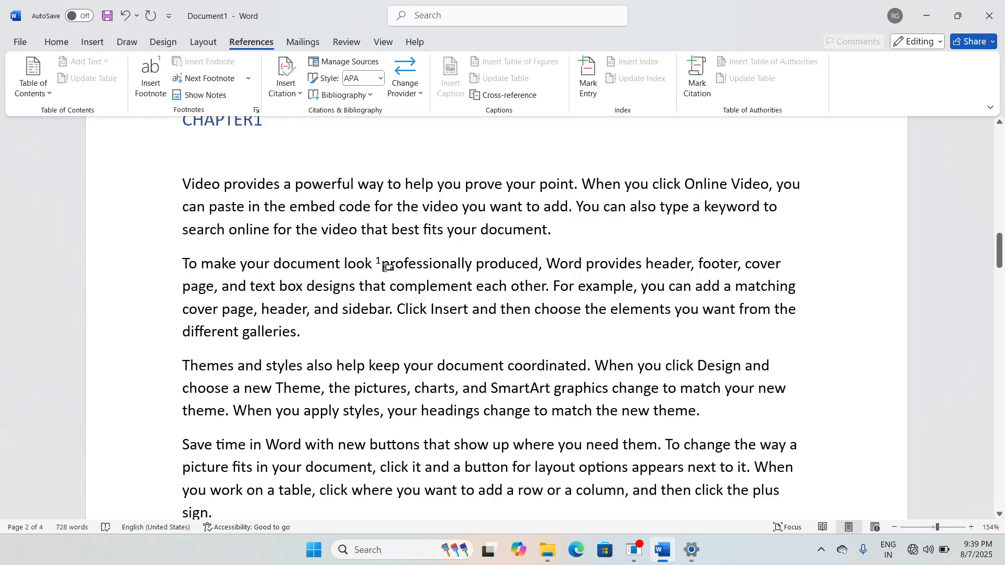
{"action": "mouse_move", "coordinate": [386, 267]}
{"action": "scroll", "coordinate": [476, 338], "scroll_direction": "down", "scroll_amount": 5}
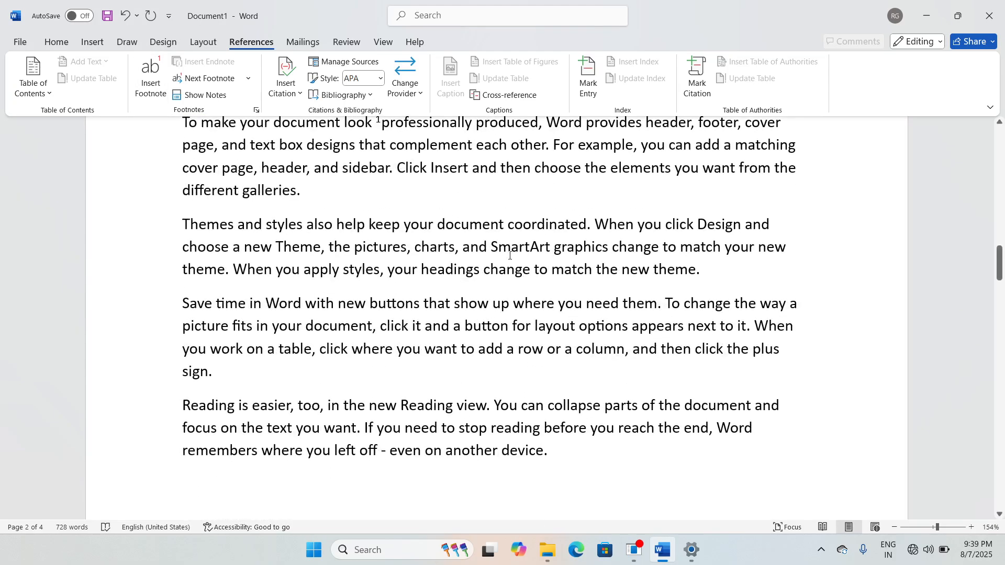
Step: Add footnote 2 reading 'sgfsgfdgreger' after 'document' in CHAPTER1's third paragraph
{"action": "left_click", "coordinate": [511, 225]}
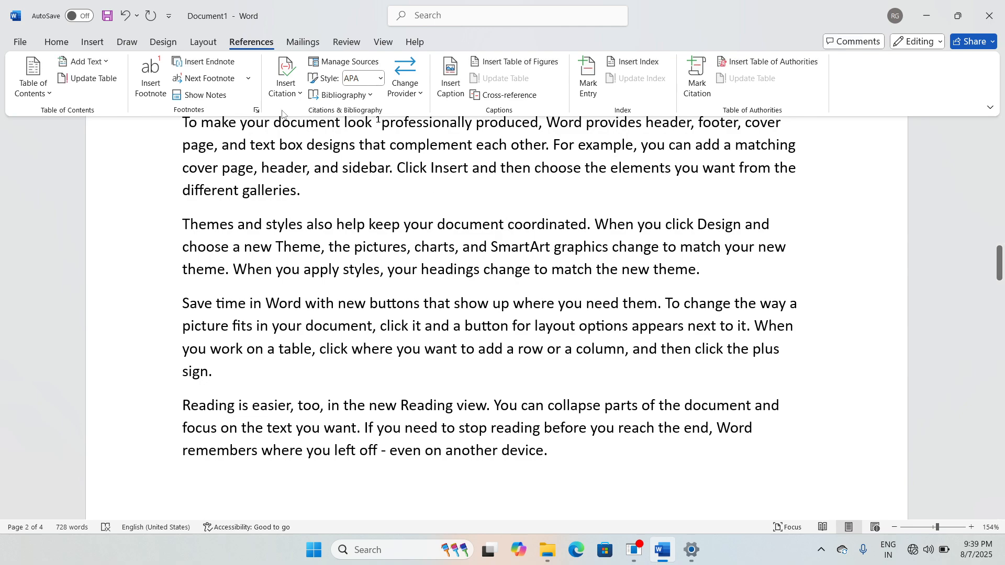
{"action": "left_click", "coordinate": [151, 86]}
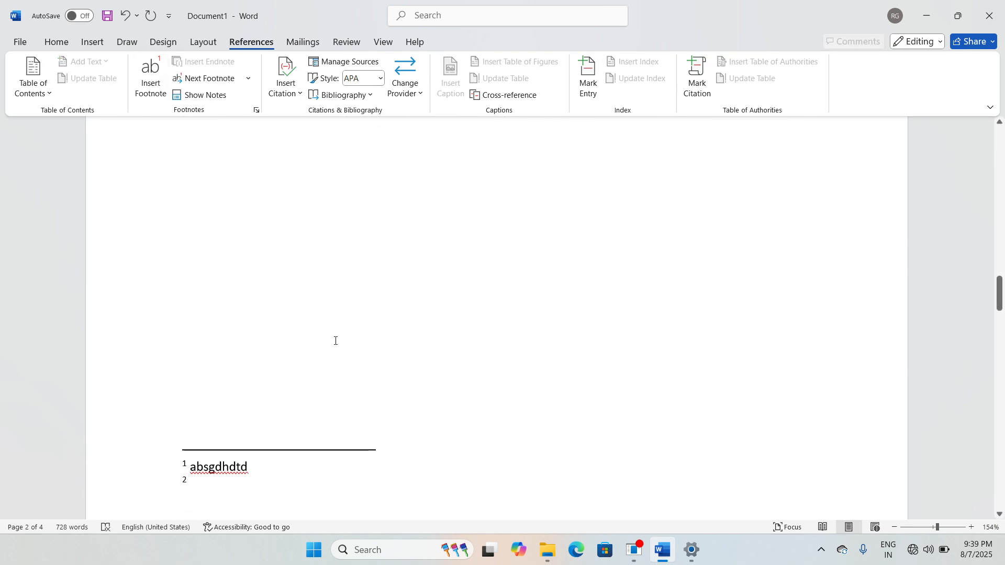
{"action": "type", "text": "sgfsgf"}
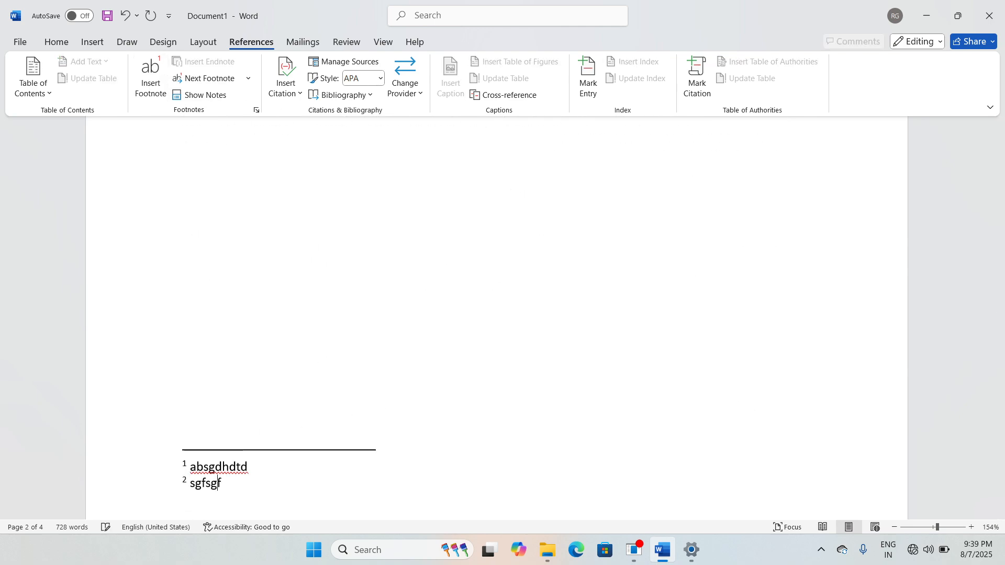
{"action": "type", "text": "dgreger"}
{"action": "scroll", "coordinate": [442, 434], "scroll_direction": "up", "scroll_amount": 8}
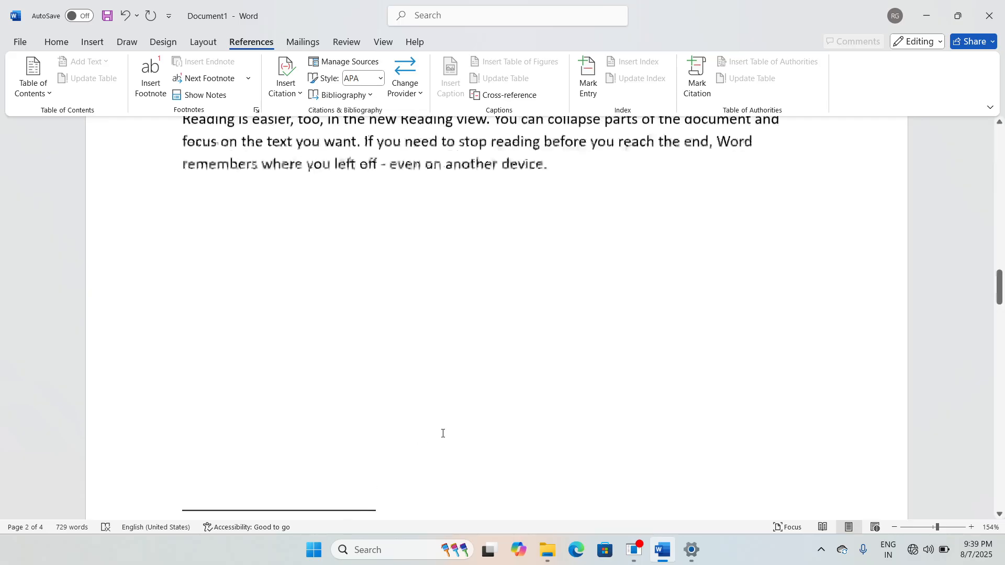
{"action": "scroll", "coordinate": [443, 433], "scroll_direction": "up", "scroll_amount": 3}
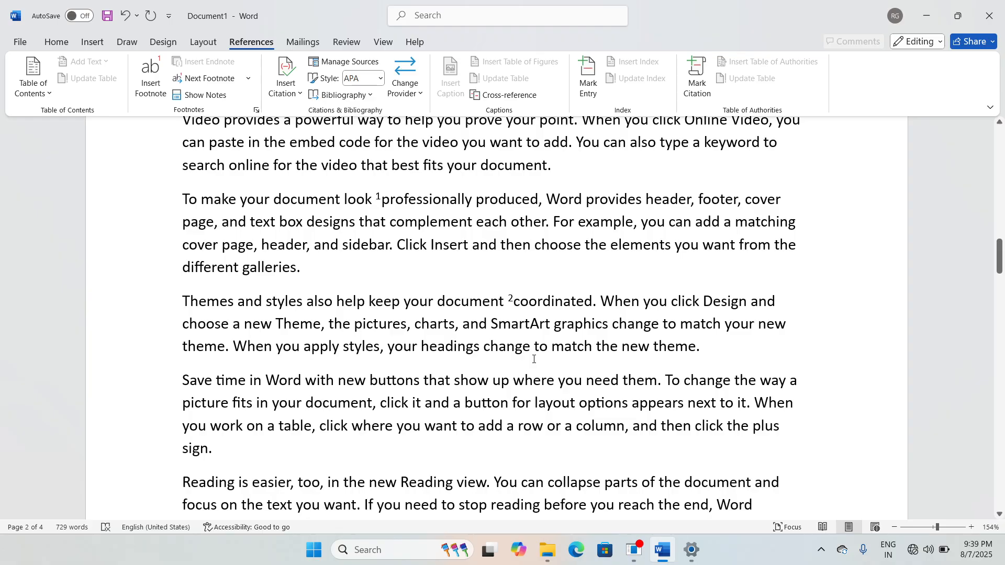
{"action": "mouse_move", "coordinate": [526, 307]}
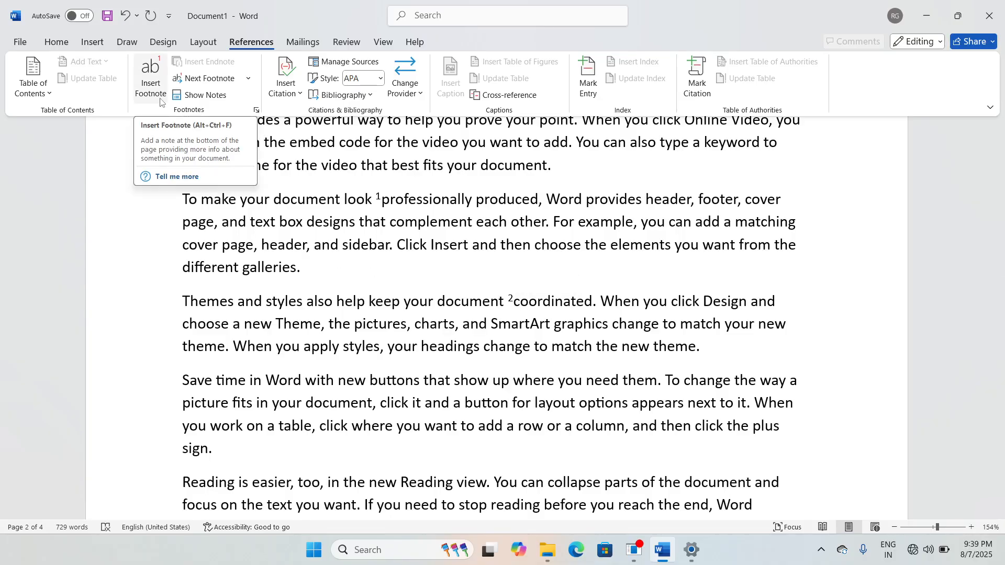
Step: Place the insertion point just before 'complement' in CHAPTER1's second paragraph
{"action": "left_click", "coordinate": [303, 271]}
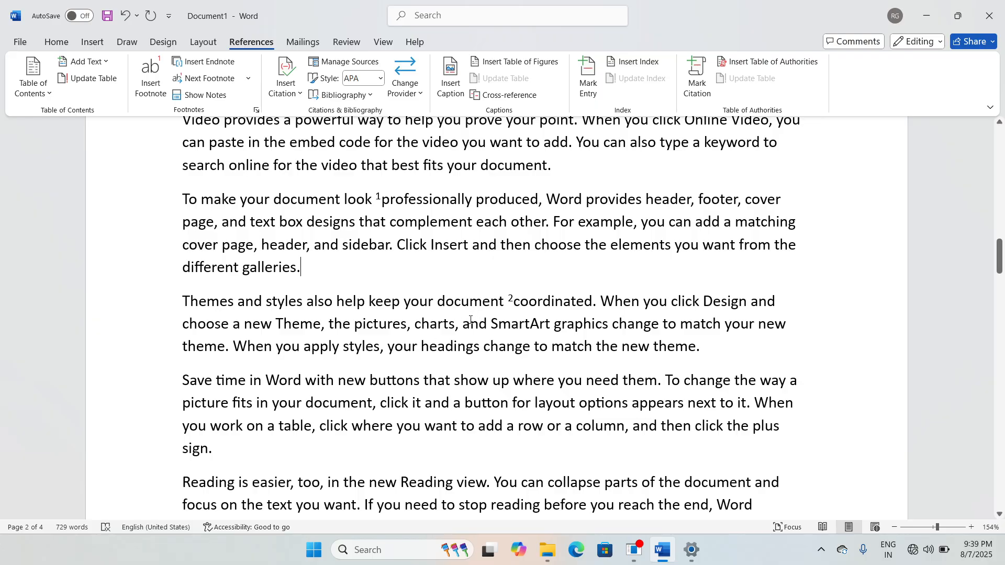
{"action": "scroll", "coordinate": [406, 334], "scroll_direction": "up", "scroll_amount": 3}
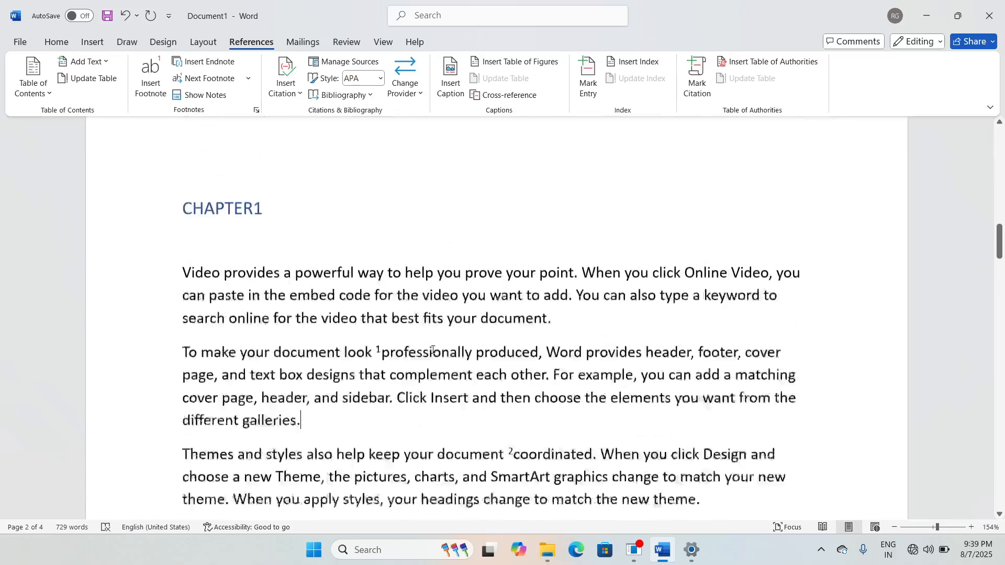
{"action": "scroll", "coordinate": [437, 377], "scroll_direction": "down", "scroll_amount": 10}
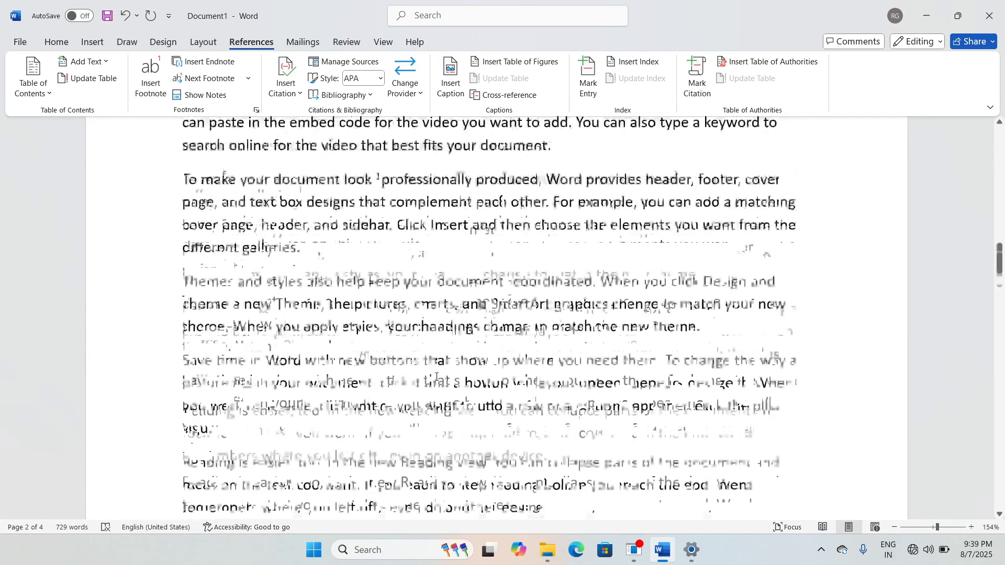
{"action": "scroll", "coordinate": [334, 396], "scroll_direction": "up", "scroll_amount": 10}
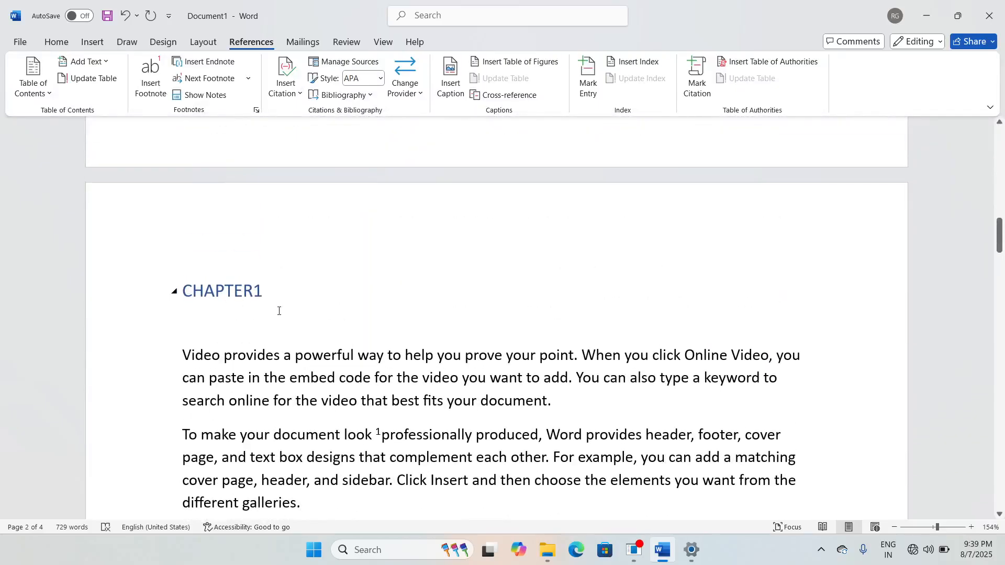
{"action": "scroll", "coordinate": [313, 329], "scroll_direction": "down", "scroll_amount": 10}
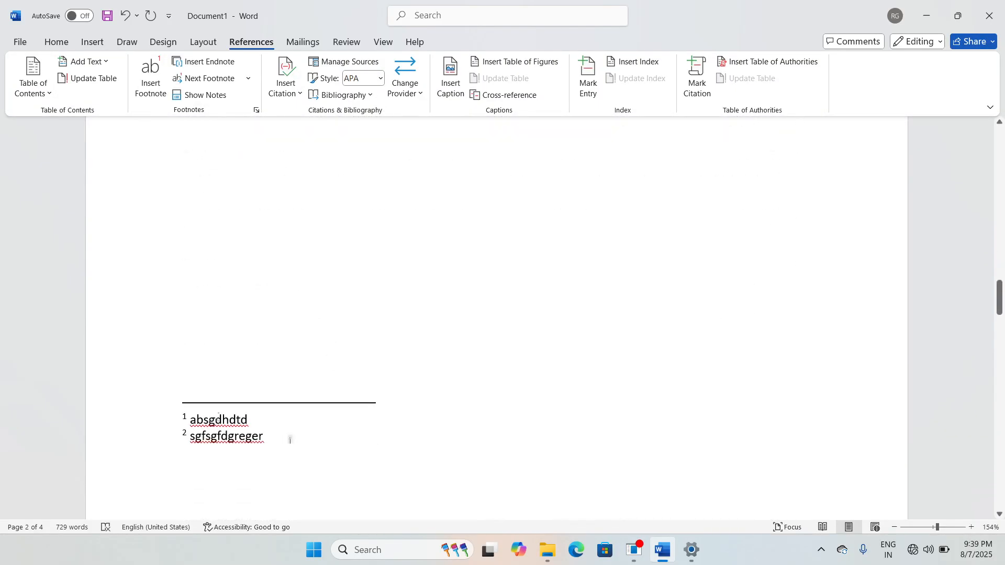
{"action": "scroll", "coordinate": [393, 434], "scroll_direction": "up", "scroll_amount": 10}
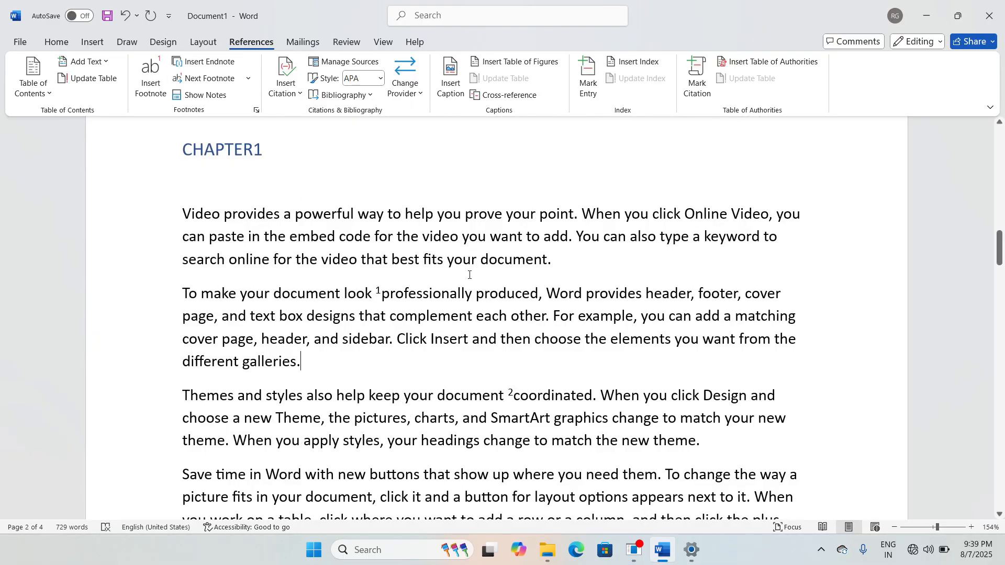
{"action": "left_click", "coordinate": [454, 370]}
{"action": "left_click", "coordinate": [390, 320]}
{"action": "left_click", "coordinate": [221, 69]}
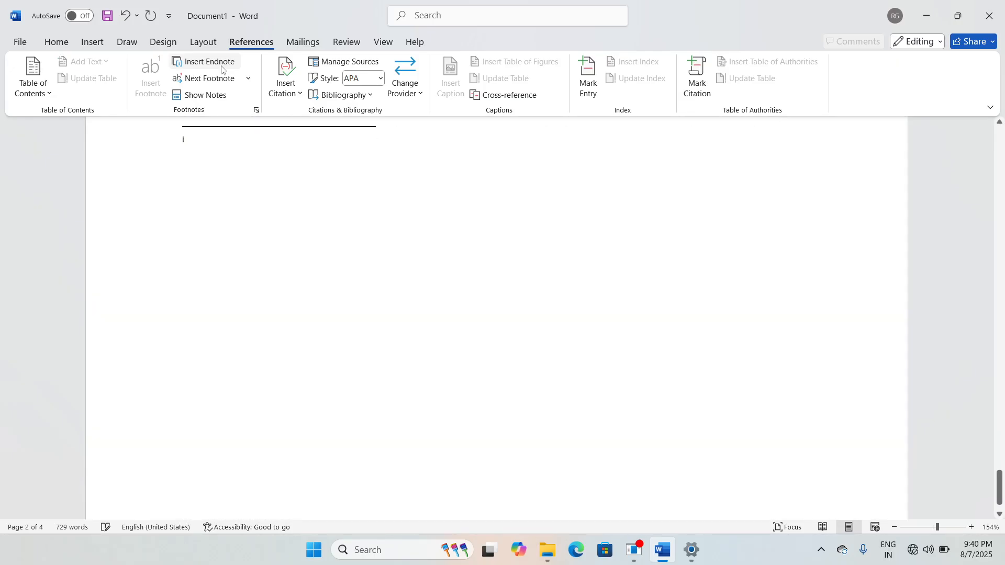
{"action": "scroll", "coordinate": [379, 345], "scroll_direction": "up", "scroll_amount": 15}
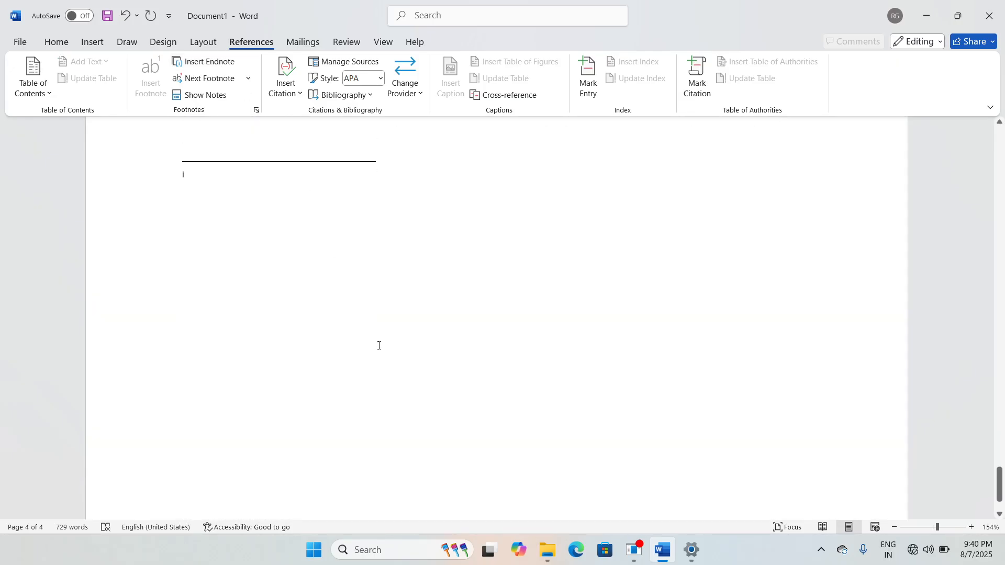
{"action": "scroll", "coordinate": [255, 332], "scroll_direction": "down", "scroll_amount": 15}
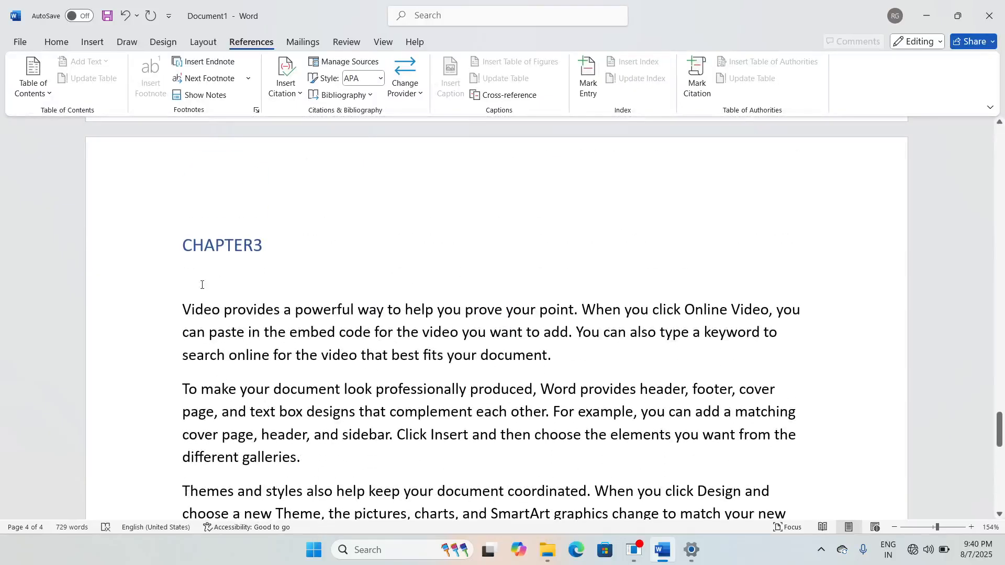
{"action": "type", "text": "dsfdgsdg"}
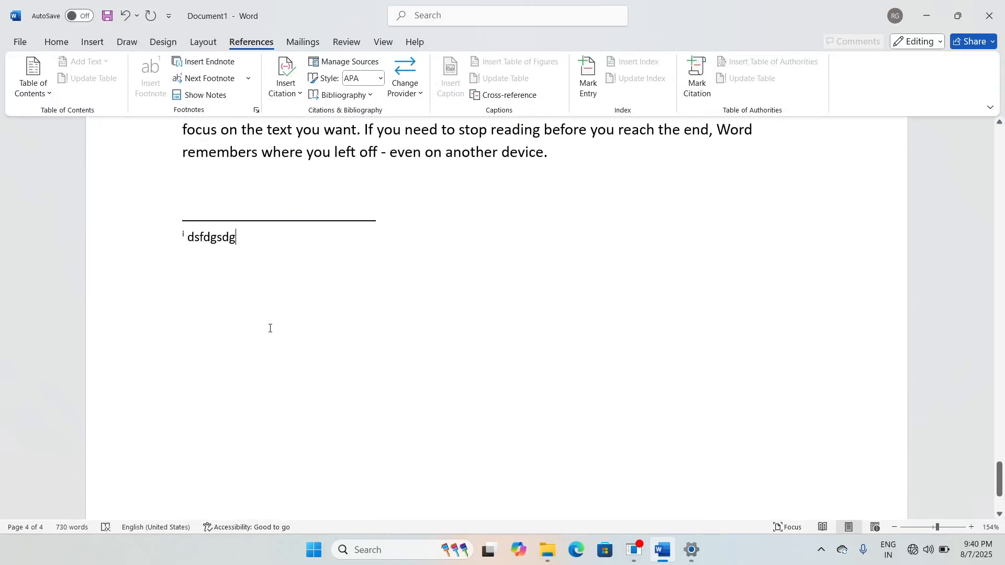
{"action": "key", "text": "ctrl+z"}
{"action": "scroll", "coordinate": [387, 361], "scroll_direction": "up", "scroll_amount": 7}
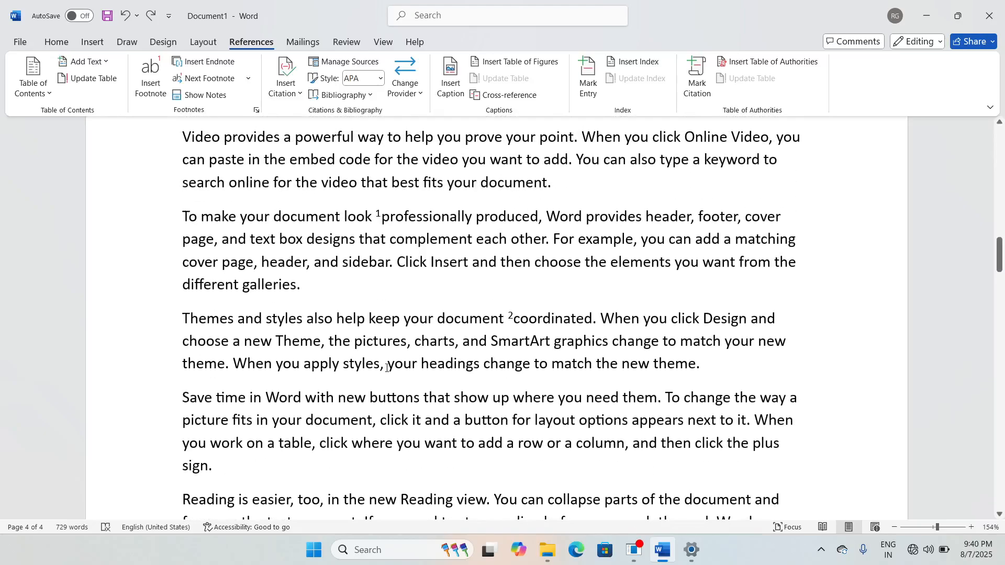
{"action": "scroll", "coordinate": [424, 373], "scroll_direction": "up", "scroll_amount": 3}
{"action": "scroll", "coordinate": [424, 373], "scroll_direction": "down", "scroll_amount": 10}
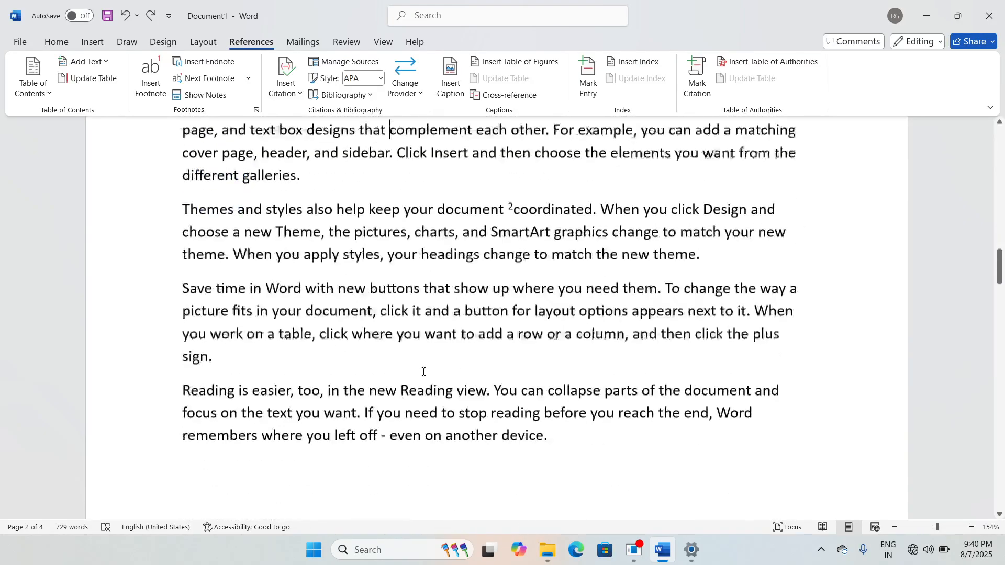
{"action": "scroll", "coordinate": [285, 238], "scroll_direction": "down", "scroll_amount": 3}
{"action": "scroll", "coordinate": [226, 256], "scroll_direction": "up", "scroll_amount": 3}
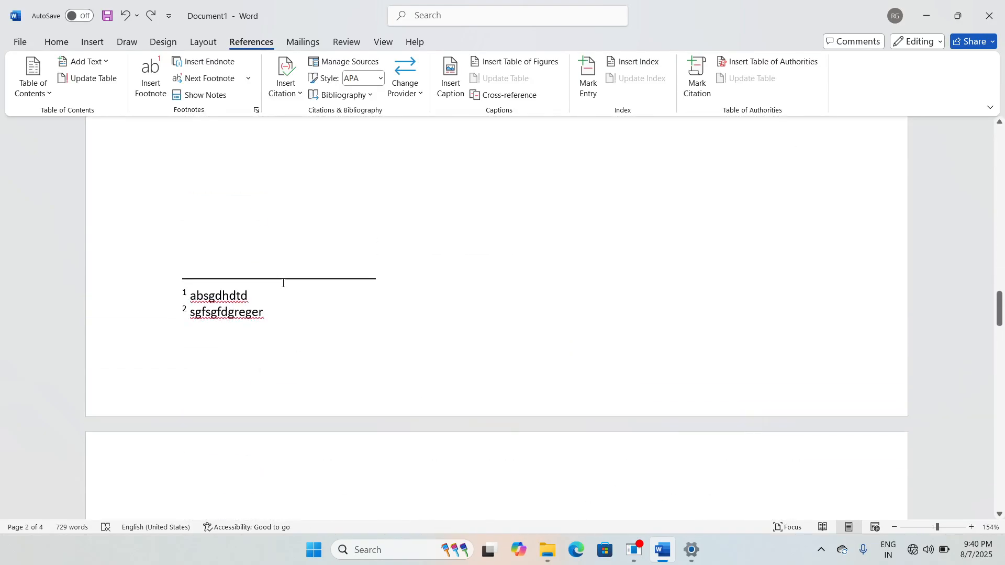
{"action": "scroll", "coordinate": [367, 315], "scroll_direction": "up", "scroll_amount": 5}
{"action": "scroll", "coordinate": [367, 314], "scroll_direction": "up", "scroll_amount": 5}
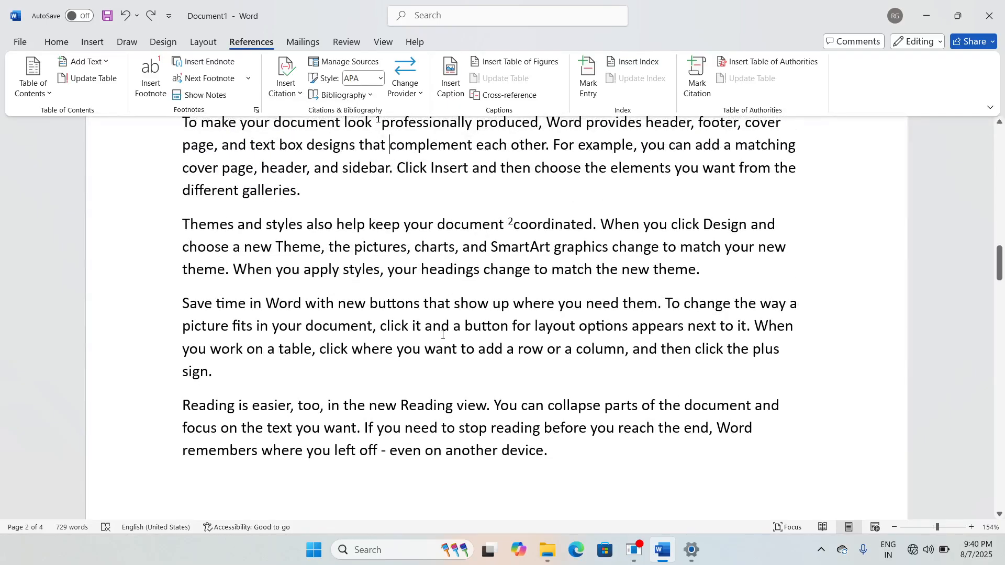
{"action": "scroll", "coordinate": [442, 335], "scroll_direction": "up", "scroll_amount": 2}
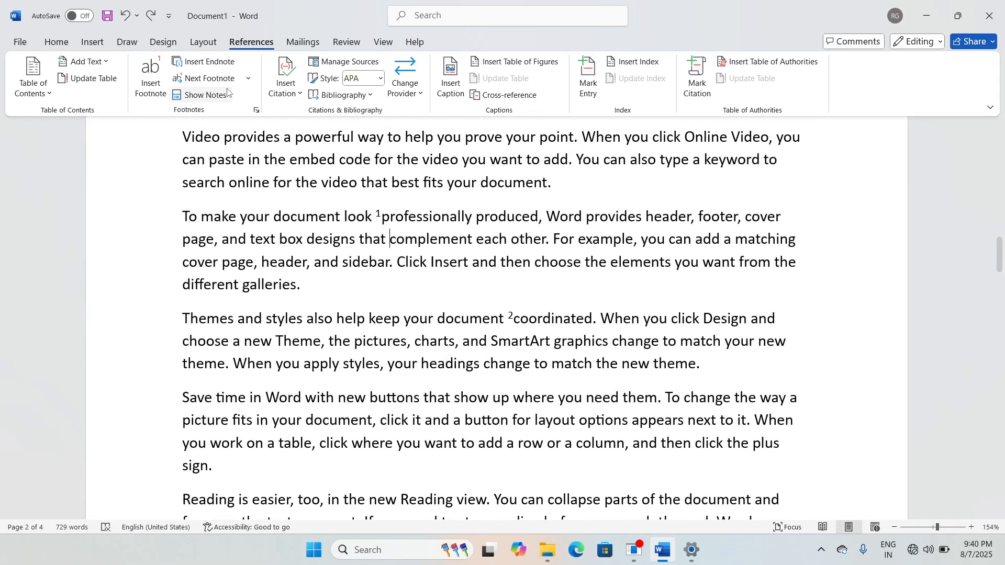
{"action": "scroll", "coordinate": [411, 319], "scroll_direction": "up", "scroll_amount": 2}
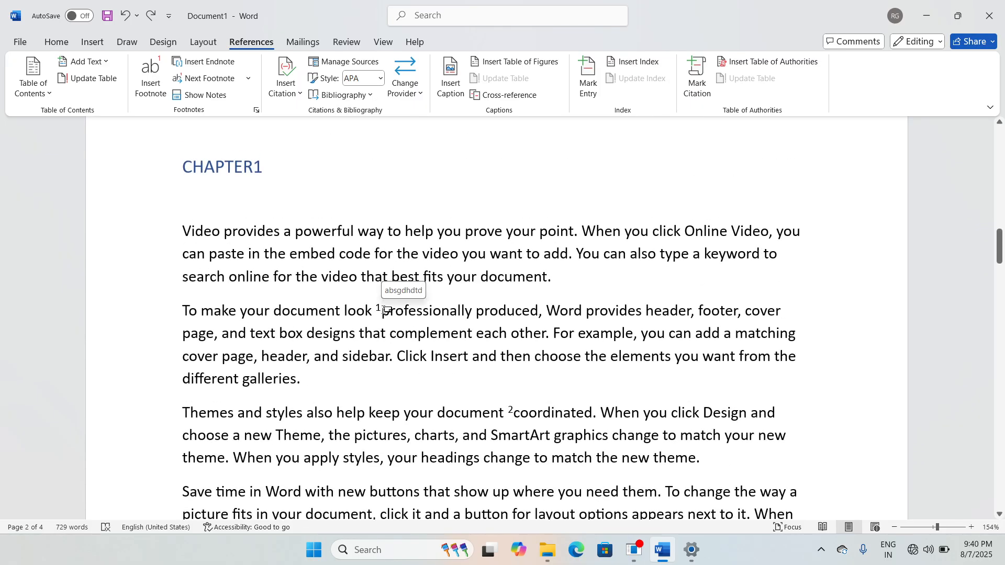
Step: Go from footnote 1 to footnote 2 and show notes 'absgdhdtd' and 'sgfsgfdgreger' at page 2's bottom
{"action": "left_click", "coordinate": [384, 310]}
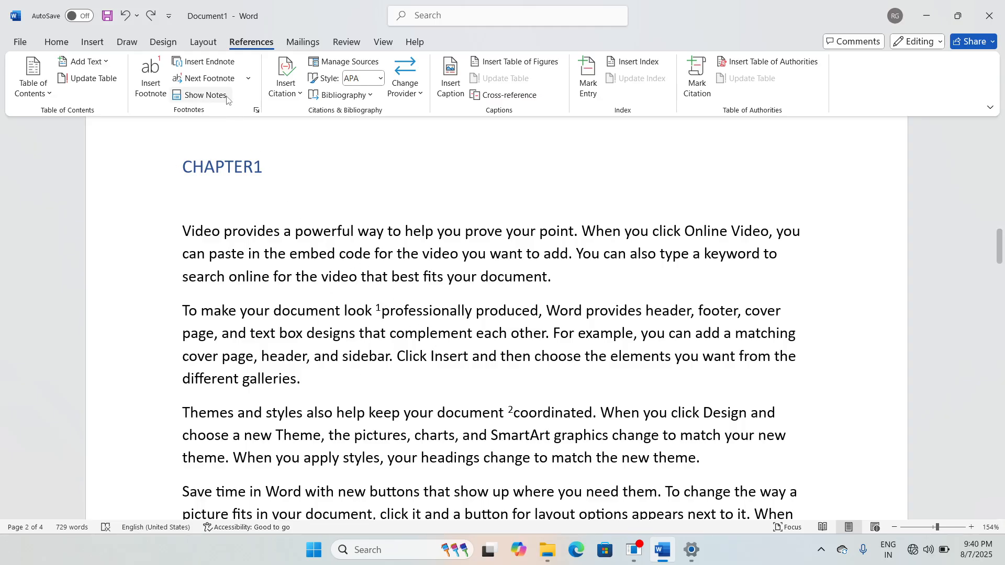
{"action": "left_click", "coordinate": [221, 82]}
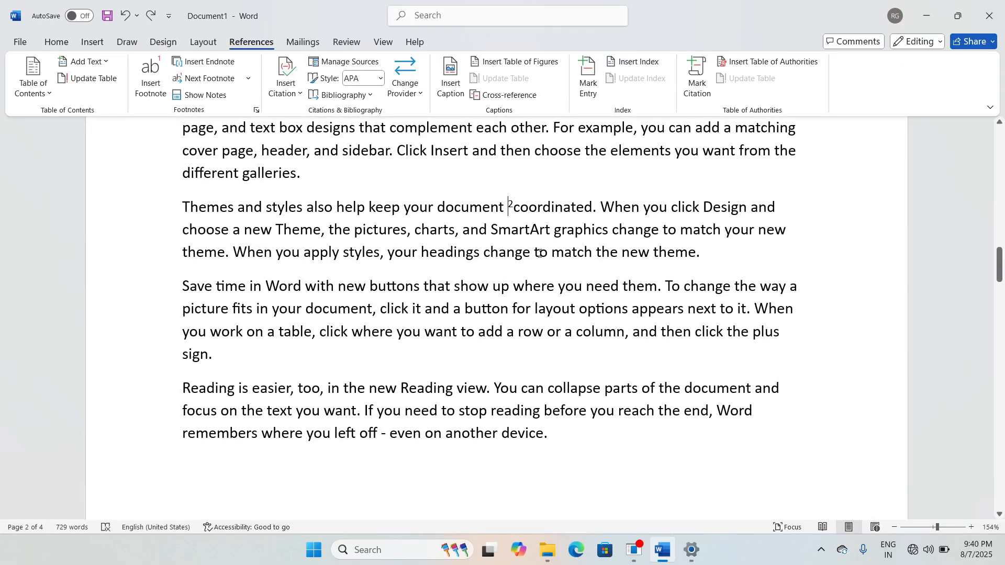
{"action": "left_click", "coordinate": [199, 94]}
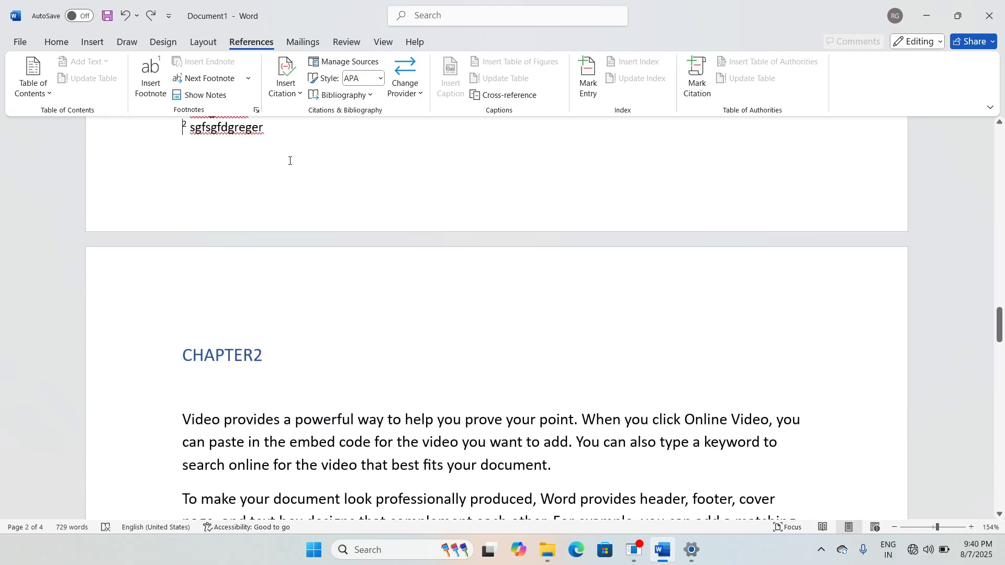
{"action": "scroll", "coordinate": [334, 167], "scroll_direction": "up", "scroll_amount": 1}
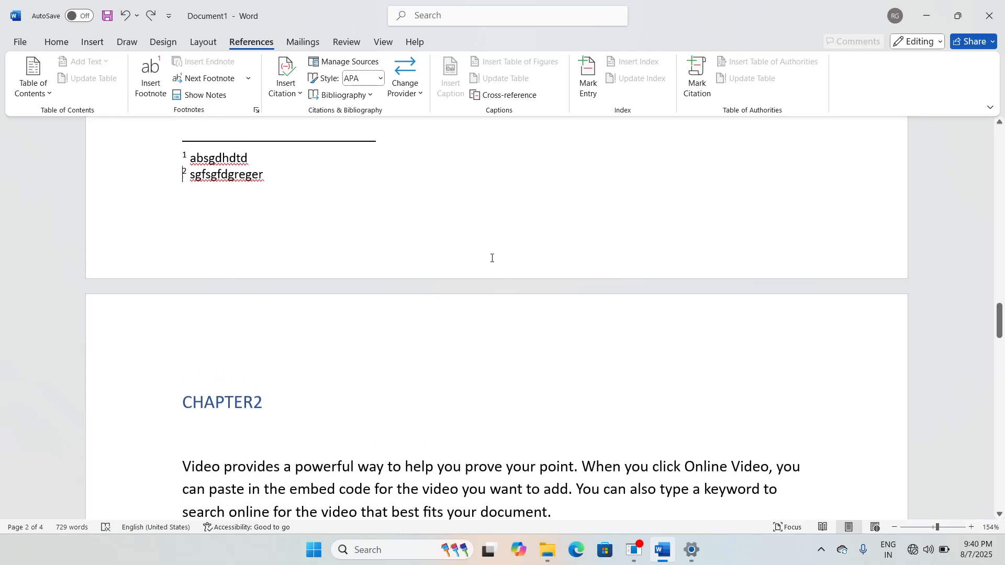
{"action": "scroll", "coordinate": [493, 258], "scroll_direction": "up", "scroll_amount": 5}
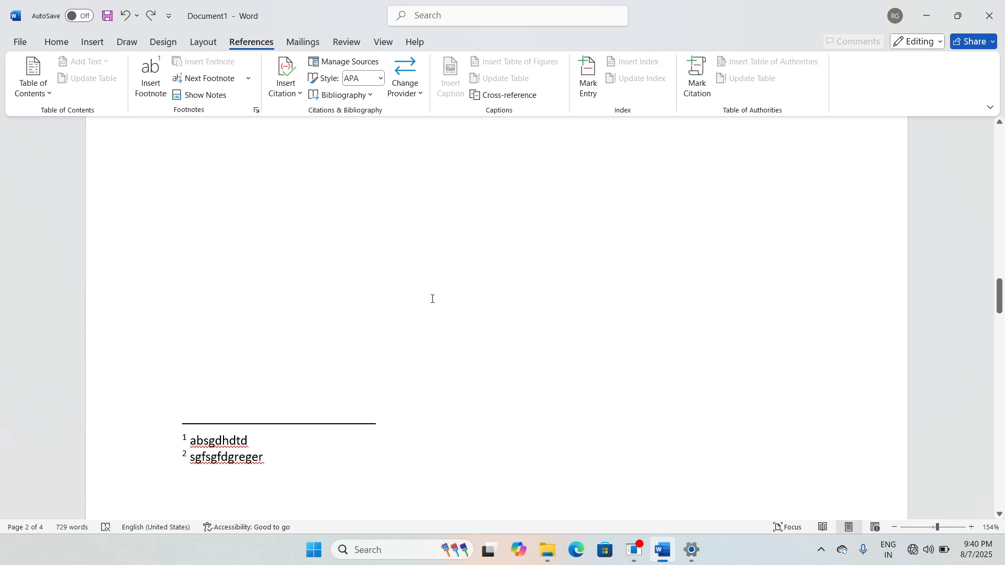
{"action": "scroll", "coordinate": [432, 299], "scroll_direction": "up", "scroll_amount": 10}
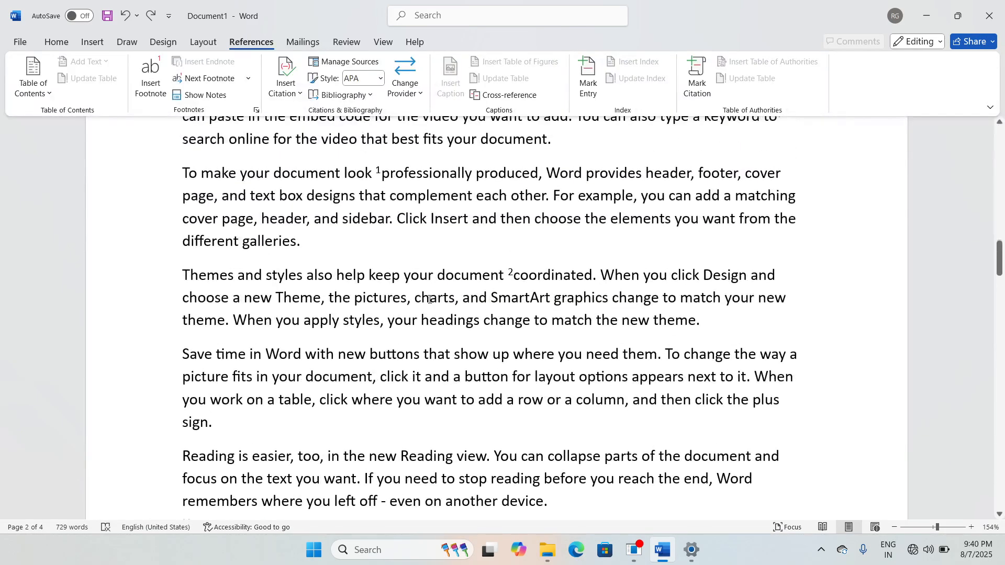
{"action": "scroll", "coordinate": [430, 299], "scroll_direction": "up", "scroll_amount": 3}
{"action": "left_click", "coordinate": [272, 196]}
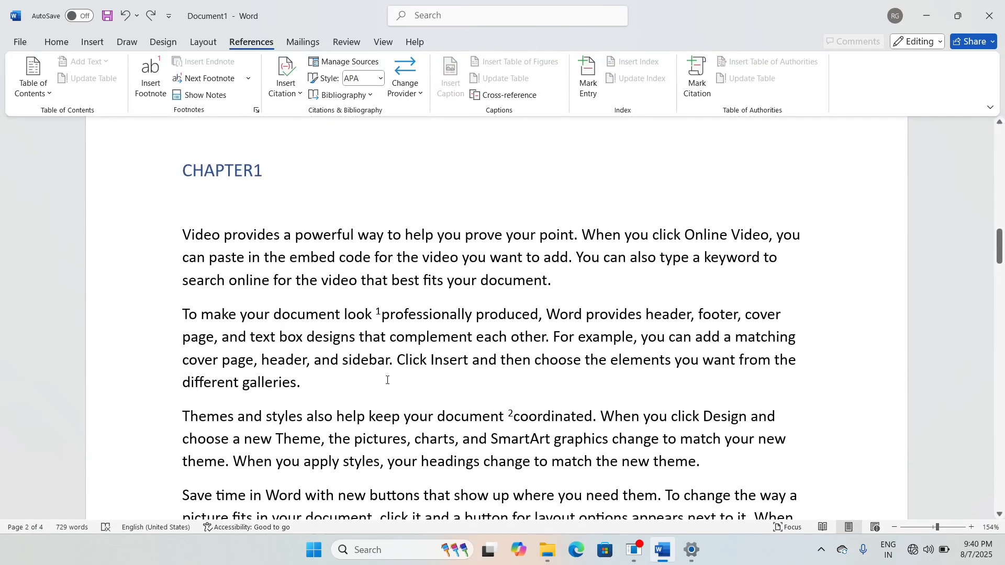
{"action": "scroll", "coordinate": [387, 380], "scroll_direction": "down", "scroll_amount": 6}
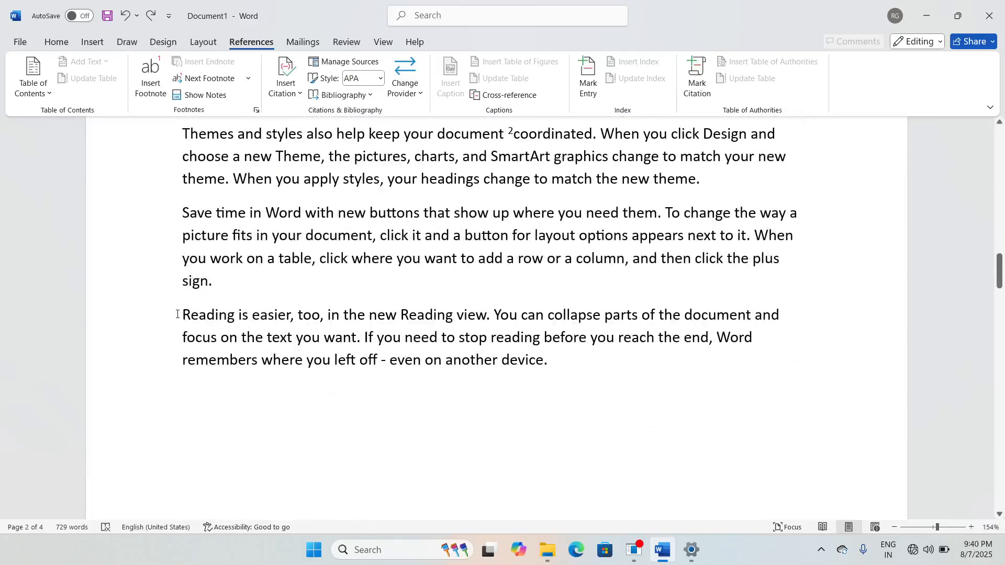
{"action": "left_click_drag", "start_coordinate": [177, 314], "coordinate": [548, 366]}
{"action": "left_click", "coordinate": [566, 370]}
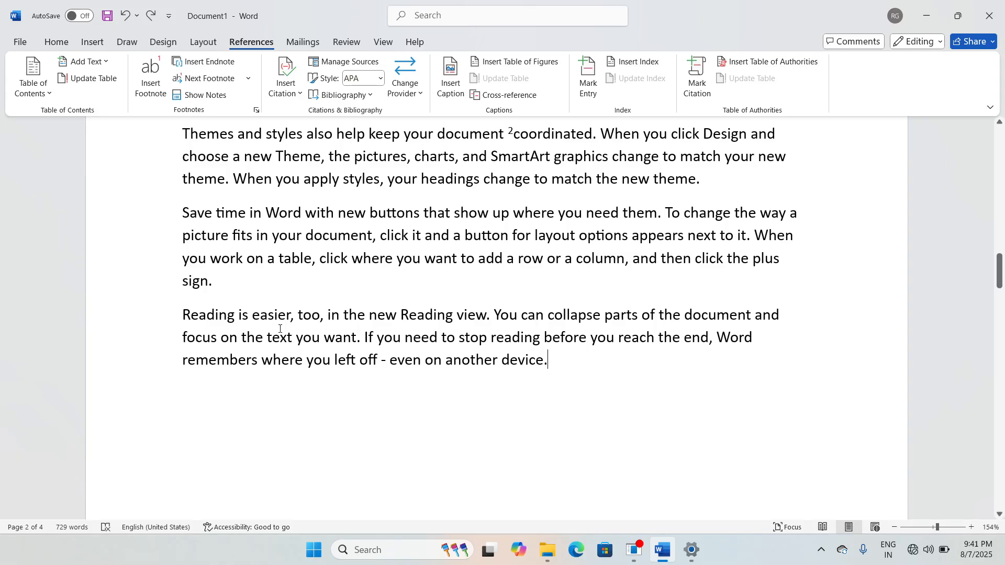
Step: Bold the 'Reading is easier…' paragraph and put the cursor on the empty line below it
{"action": "left_click_drag", "start_coordinate": [192, 319], "coordinate": [546, 377]}
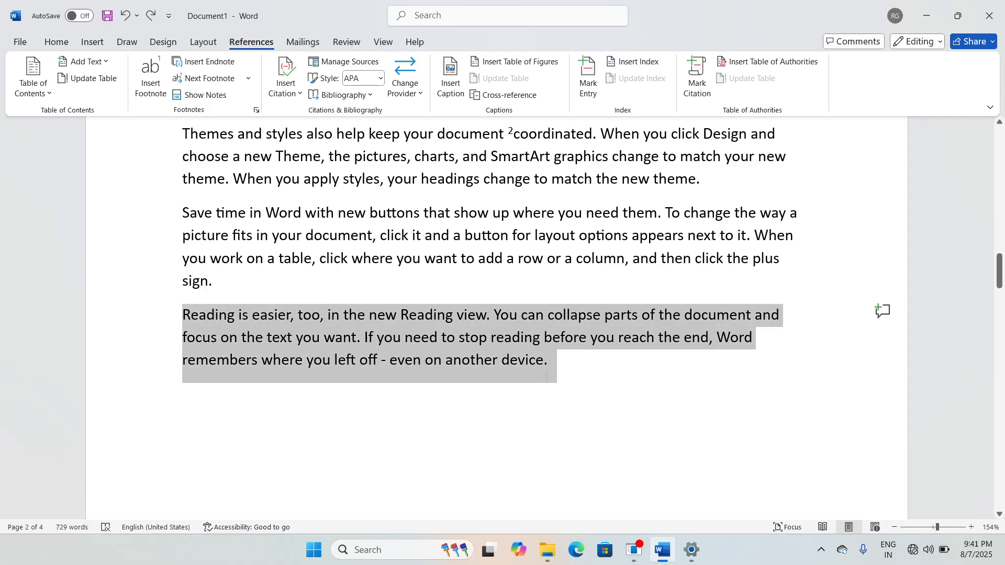
{"action": "key", "text": "ctrl+b"}
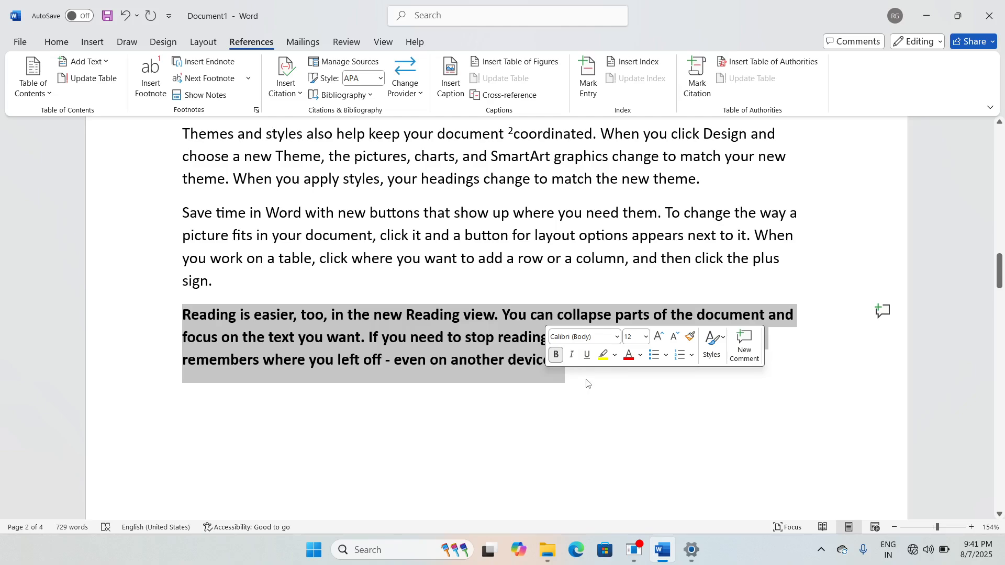
{"action": "left_click", "coordinate": [578, 376]}
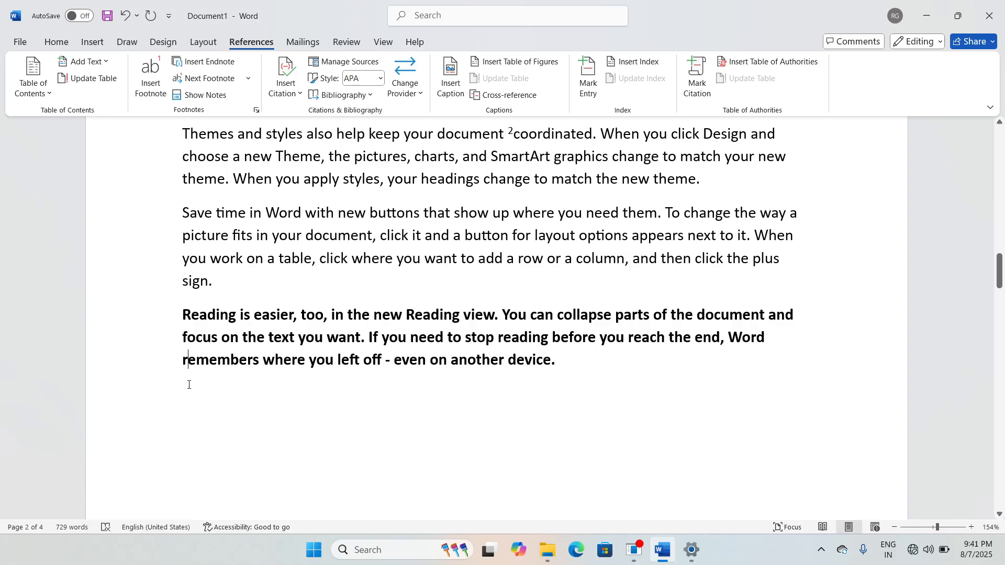
{"action": "left_click_drag", "start_coordinate": [190, 384], "coordinate": [190, 395]}
{"action": "left_click", "coordinate": [188, 401]}
Step: Start a new book source for the citation and enter the author's name
{"action": "left_click", "coordinate": [286, 84]}
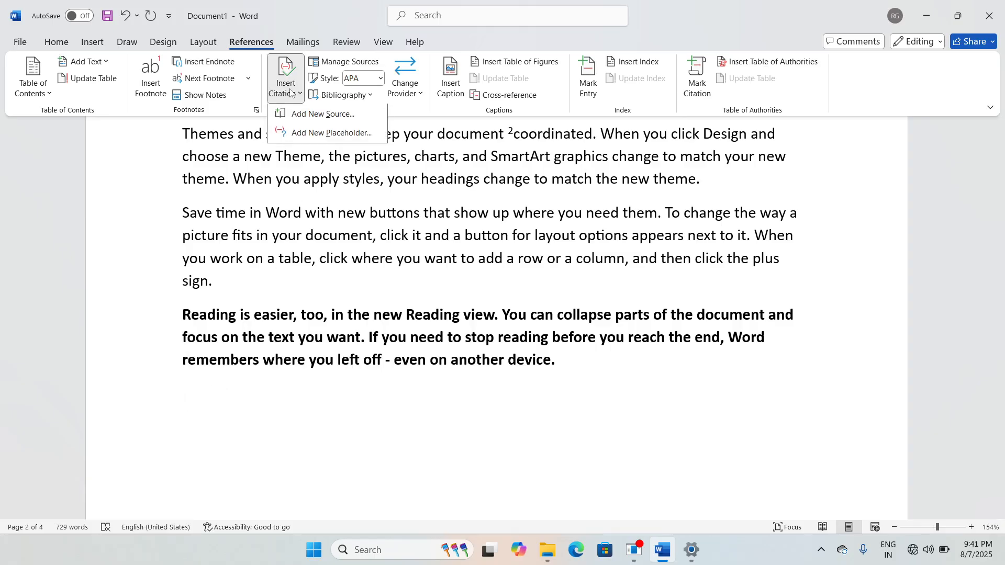
{"action": "left_click", "coordinate": [340, 116]}
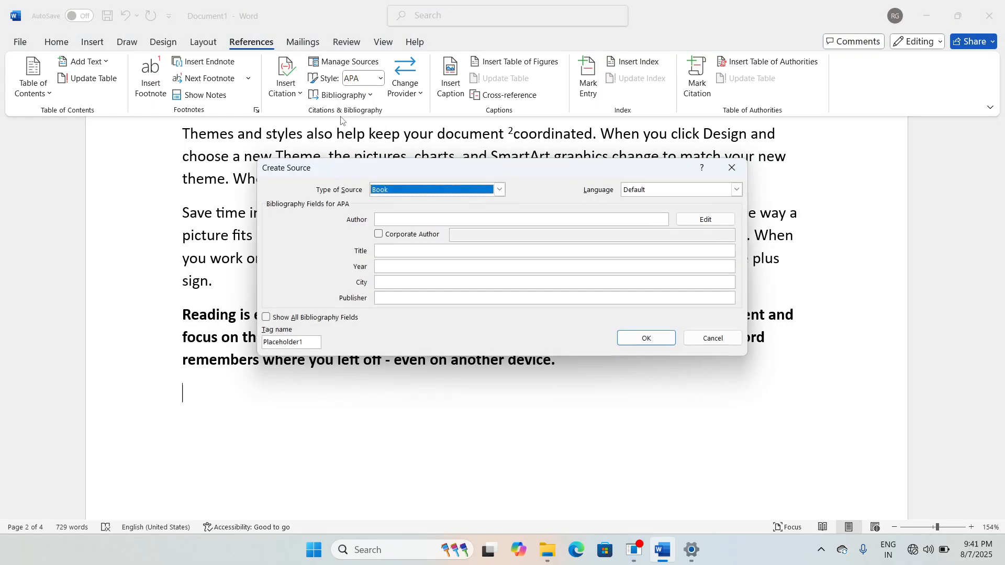
{"action": "left_click_drag", "start_coordinate": [372, 160], "coordinate": [372, 146]}
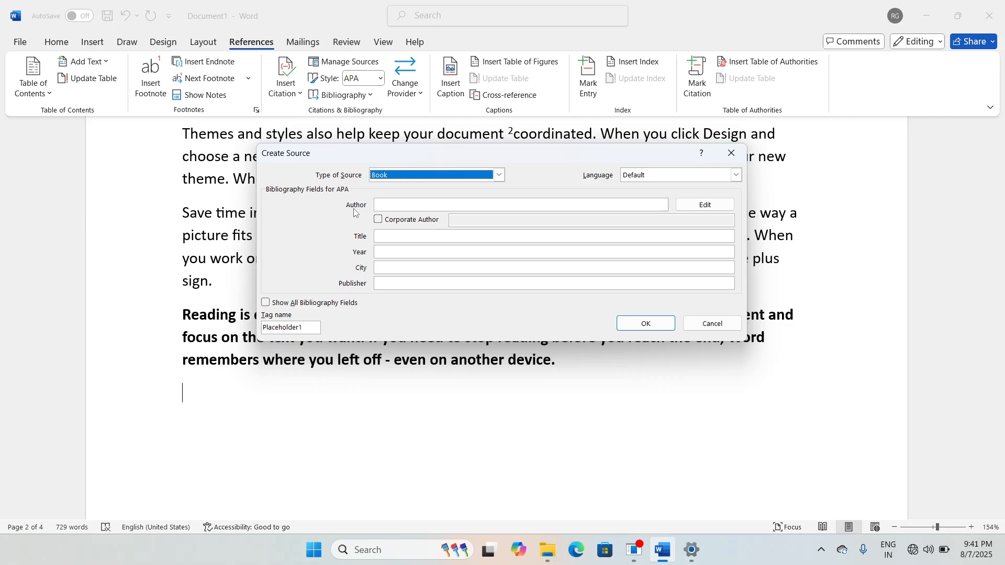
{"action": "left_click", "coordinate": [387, 209]}
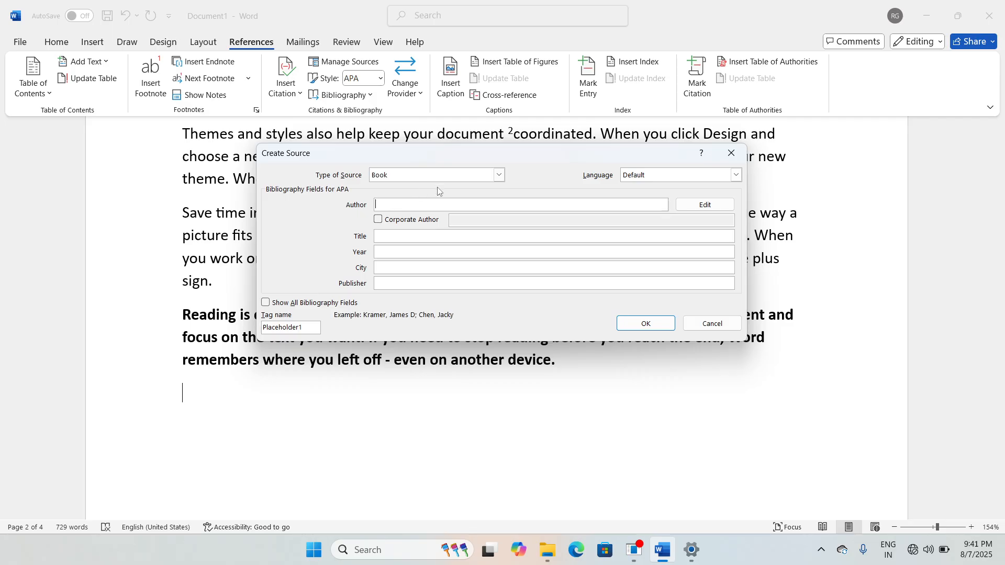
Step: Enter title 'Successof Life', year 2021, city Indore, publisher Abc Works Press, and insert the citation
{"action": "left_click", "coordinate": [428, 237]}
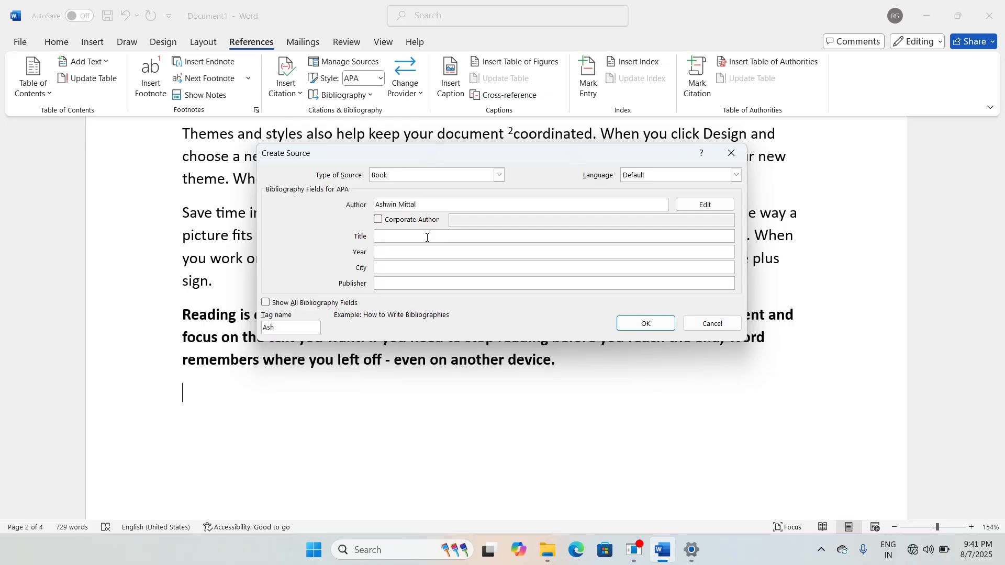
{"action": "type", "text": "Successof Life"}
{"action": "left_click", "coordinate": [418, 252]}
{"action": "type", "text": "2021"}
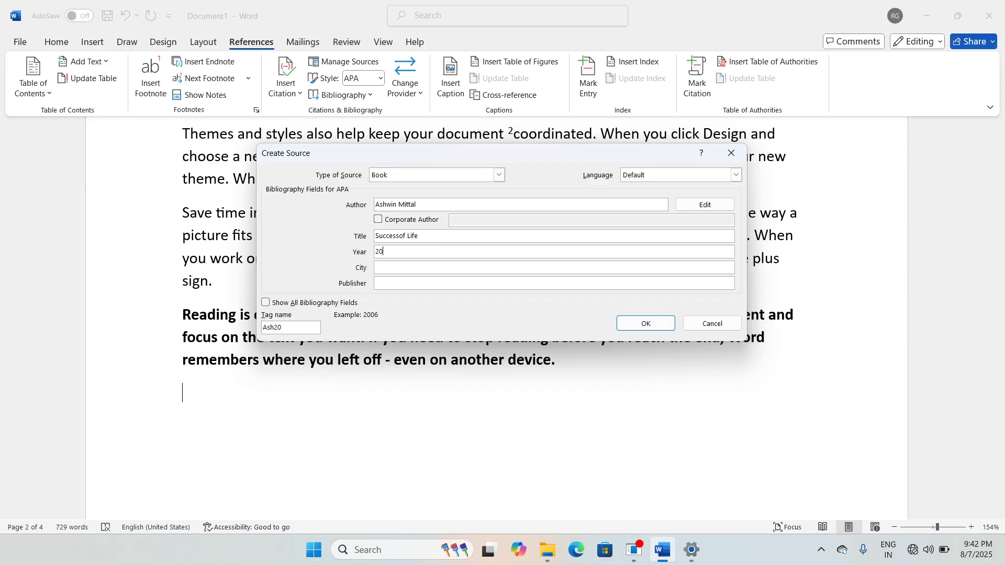
{"action": "left_click", "coordinate": [417, 268]}
{"action": "type", "text": "Indore"}
{"action": "left_click", "coordinate": [408, 284]}
{"action": "type", "text": "Abc Works"}
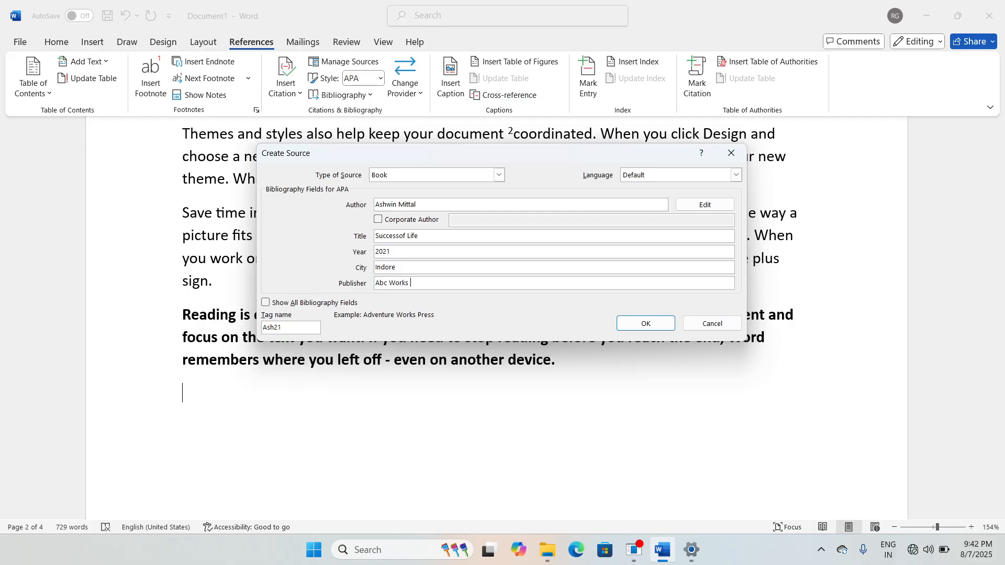
{"action": "type", "text": " Press"}
{"action": "left_click", "coordinate": [645, 324]}
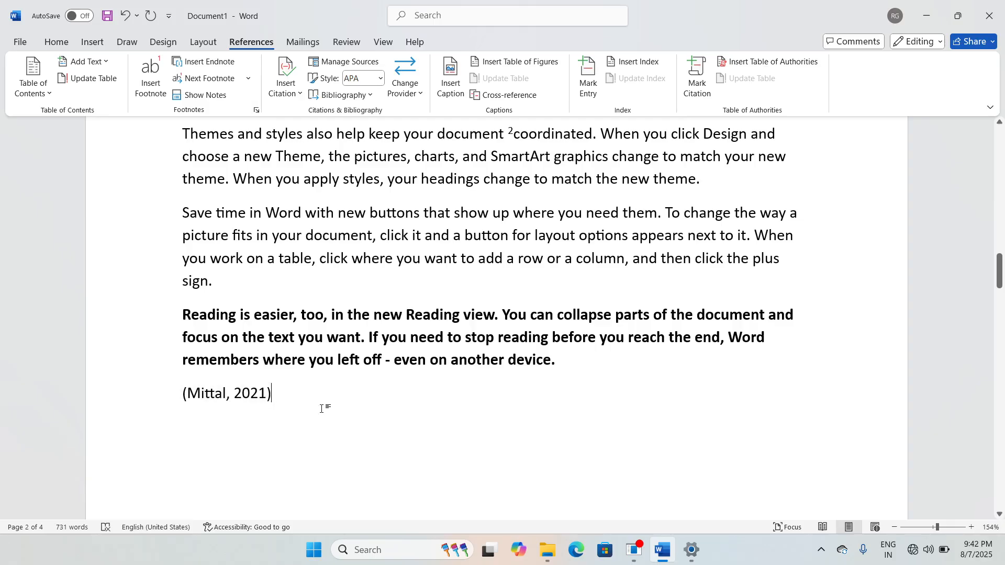
Step: Insert the built-in Bibliography below the table of contents on page 1
{"action": "scroll", "coordinate": [368, 430], "scroll_direction": "up", "scroll_amount": 8}
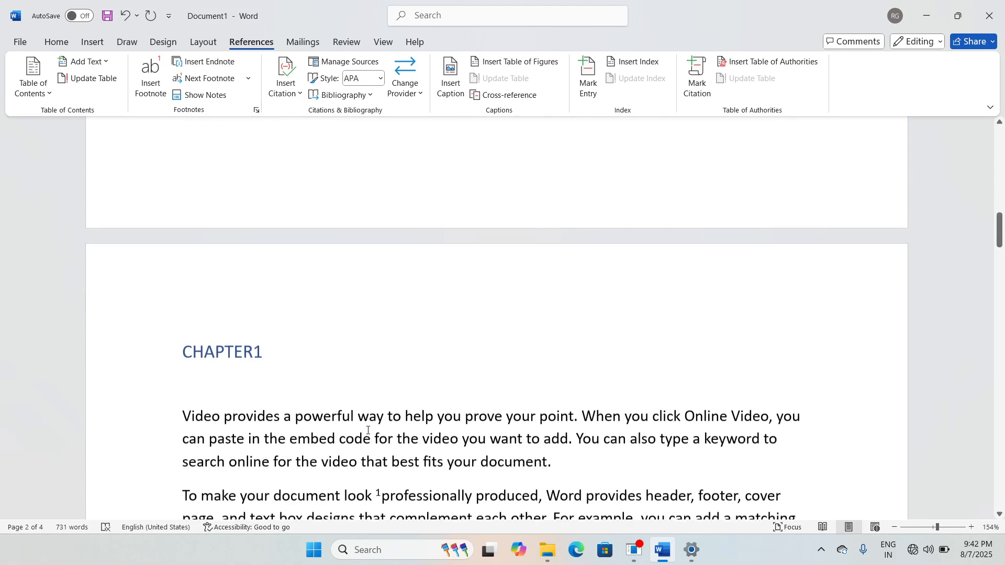
{"action": "scroll", "coordinate": [368, 429], "scroll_direction": "up", "scroll_amount": 10}
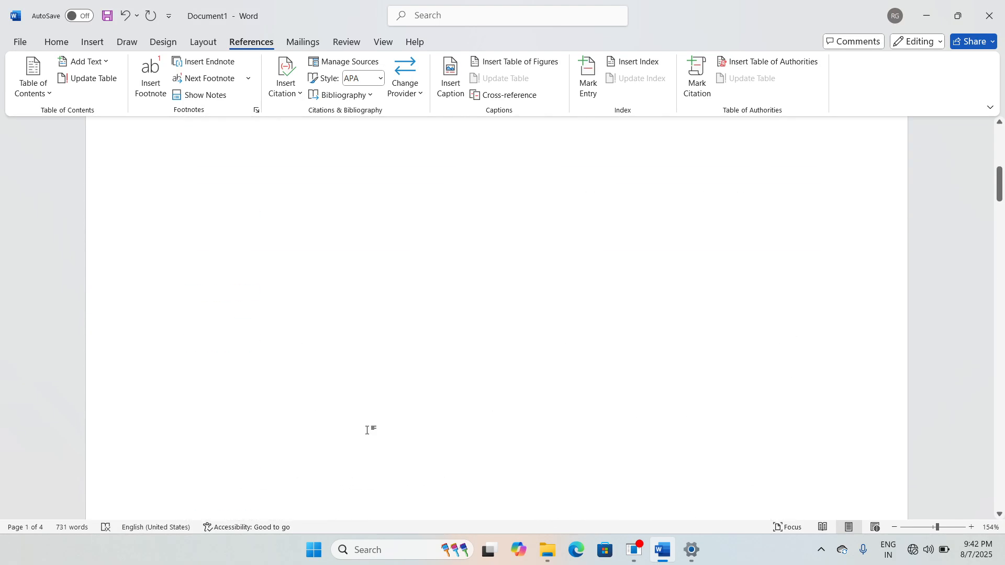
{"action": "left_click", "coordinate": [219, 407]}
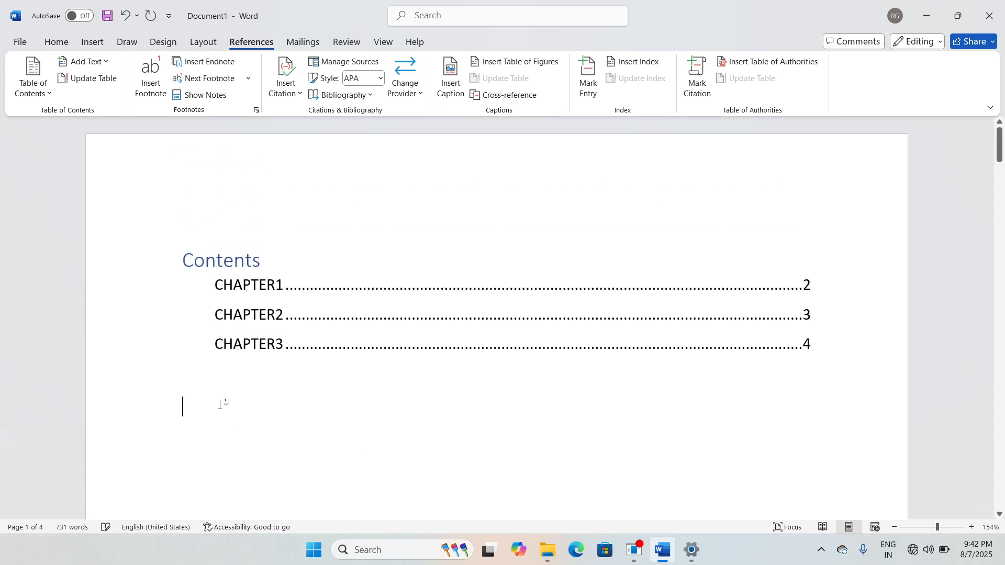
{"action": "left_click", "coordinate": [356, 97]}
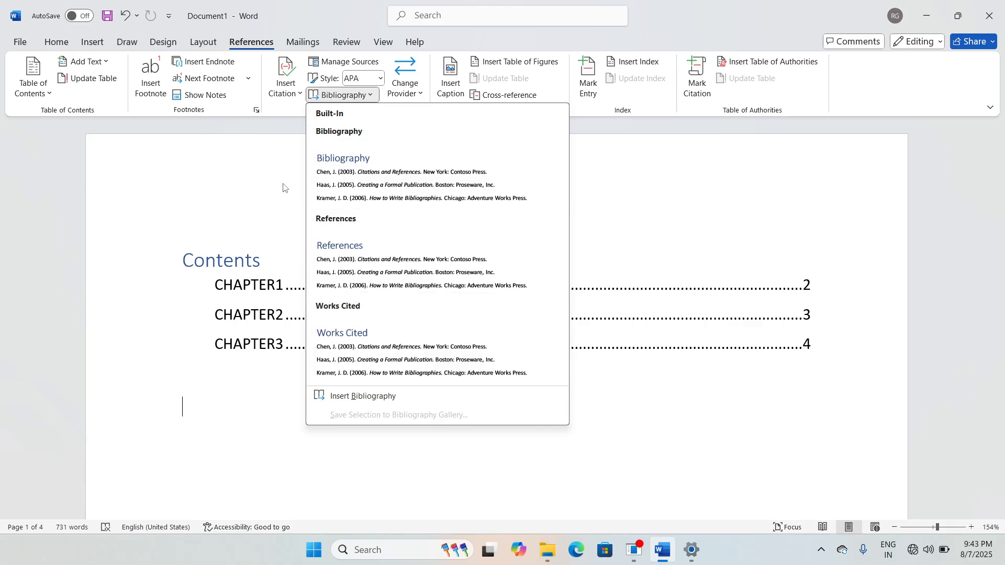
{"action": "left_click", "coordinate": [414, 174]}
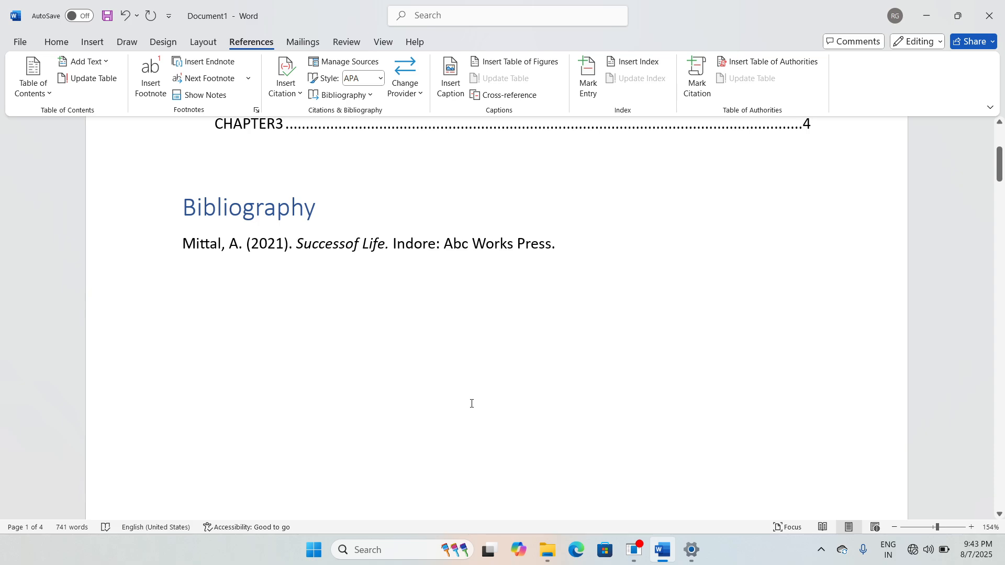
Step: Reopen the Bibliography gallery below the entry and close it without changes
{"action": "left_click", "coordinate": [446, 370]}
{"action": "left_click", "coordinate": [343, 95]}
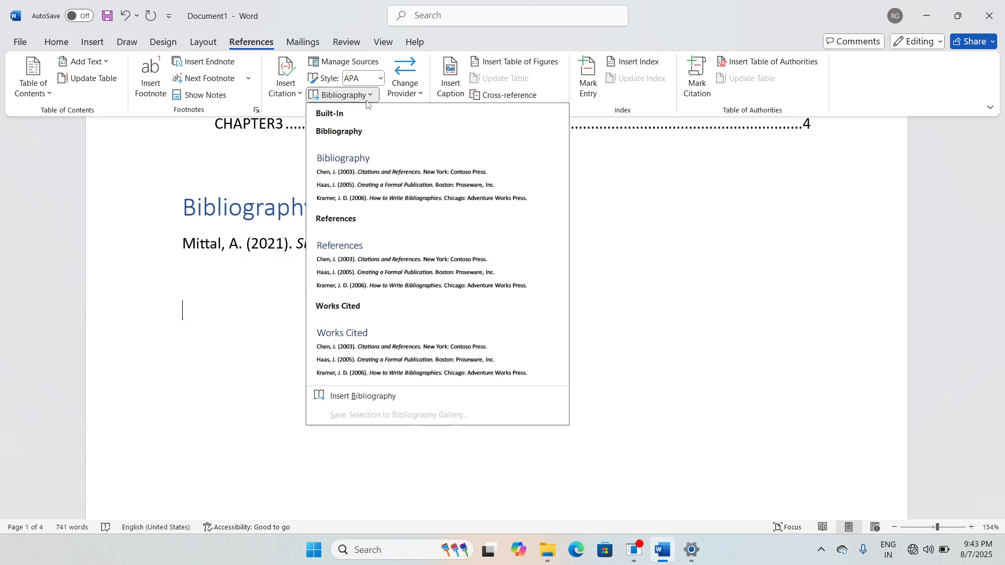
{"action": "left_click", "coordinate": [257, 354]}
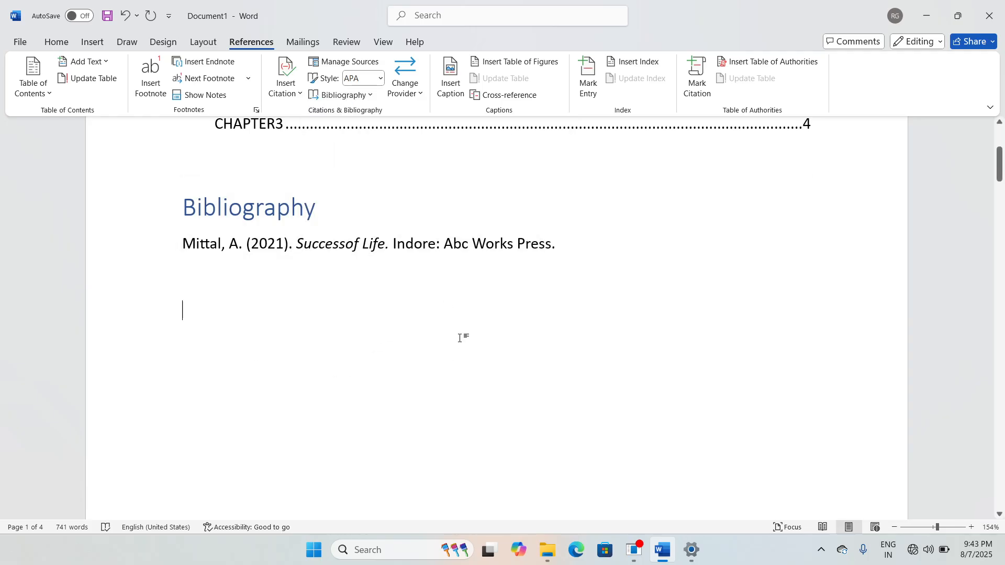
{"action": "scroll", "coordinate": [460, 337], "scroll_direction": "up", "scroll_amount": 5}
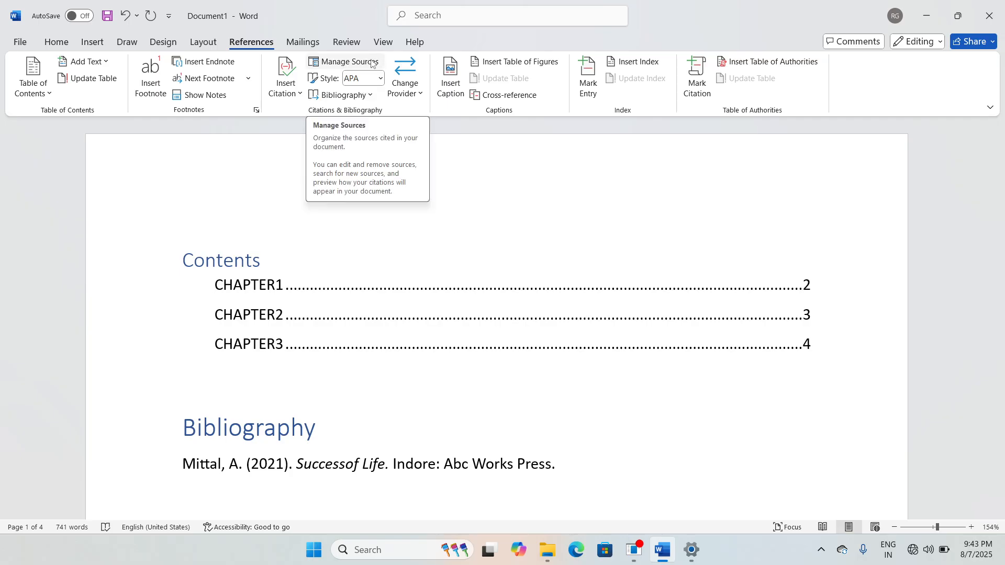
{"action": "left_click", "coordinate": [373, 62]}
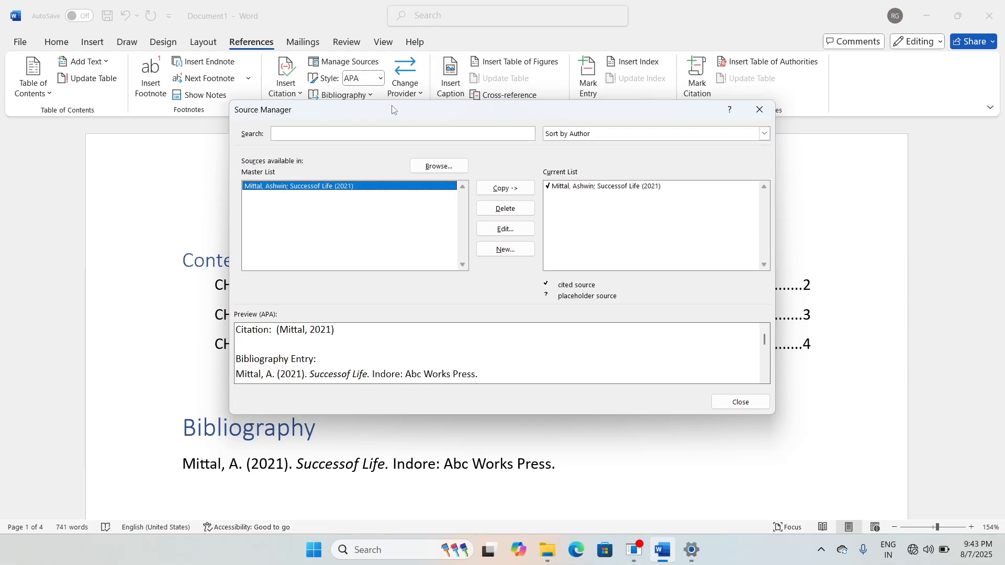
{"action": "left_click_drag", "start_coordinate": [395, 109], "coordinate": [397, 92]}
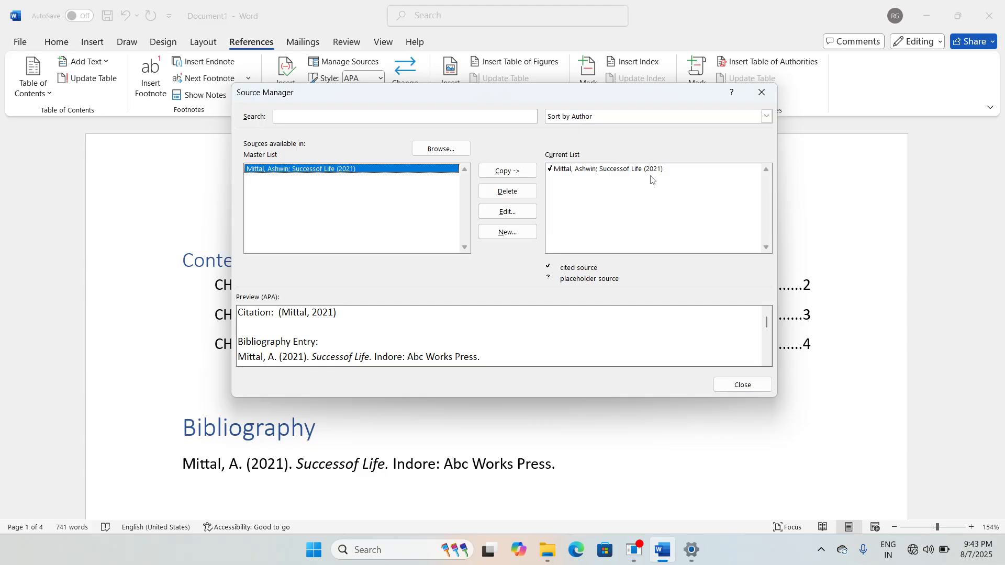
{"action": "left_click", "coordinate": [743, 385]}
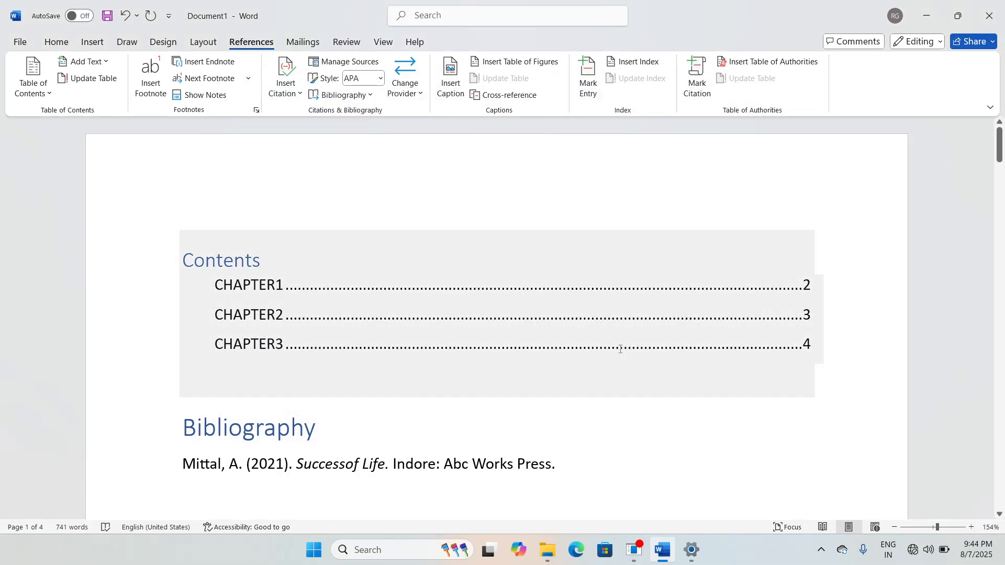
Step: Scroll down to the 2021 citation on page 2 and switch to the Insert ribbon
{"action": "scroll", "coordinate": [565, 256], "scroll_direction": "down", "scroll_amount": 2}
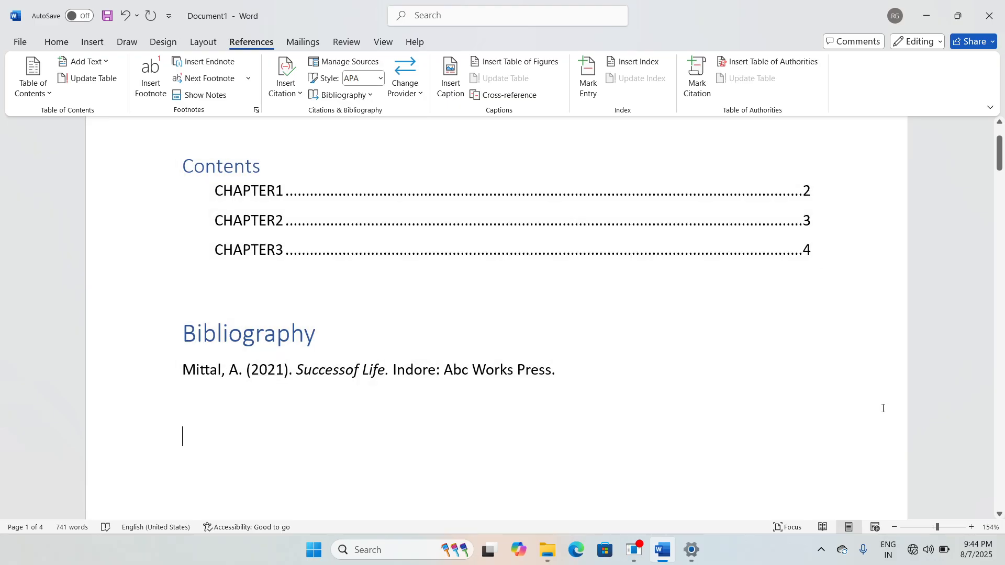
{"action": "scroll", "coordinate": [884, 408], "scroll_direction": "down", "scroll_amount": 10}
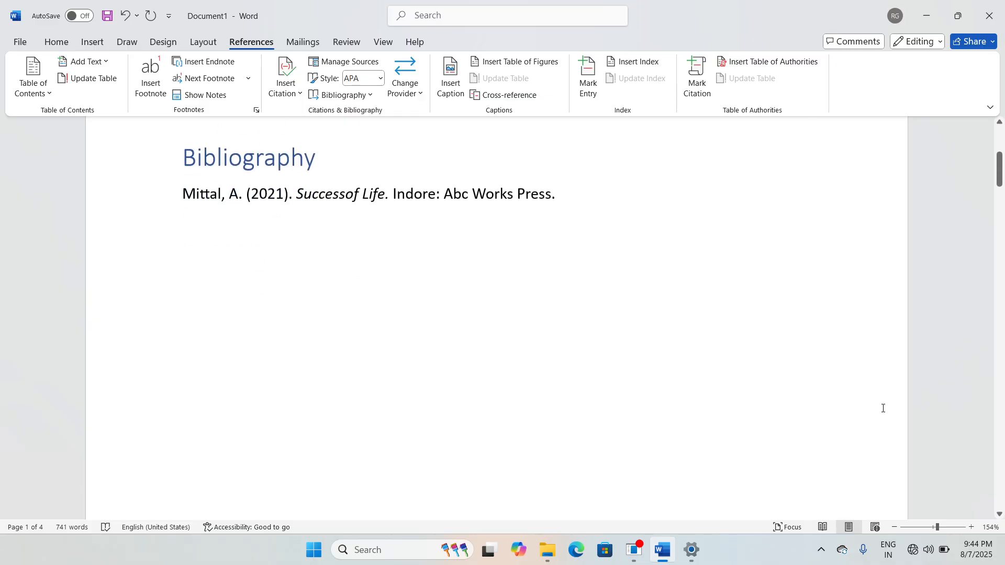
{"action": "scroll", "coordinate": [696, 387], "scroll_direction": "down", "scroll_amount": 10}
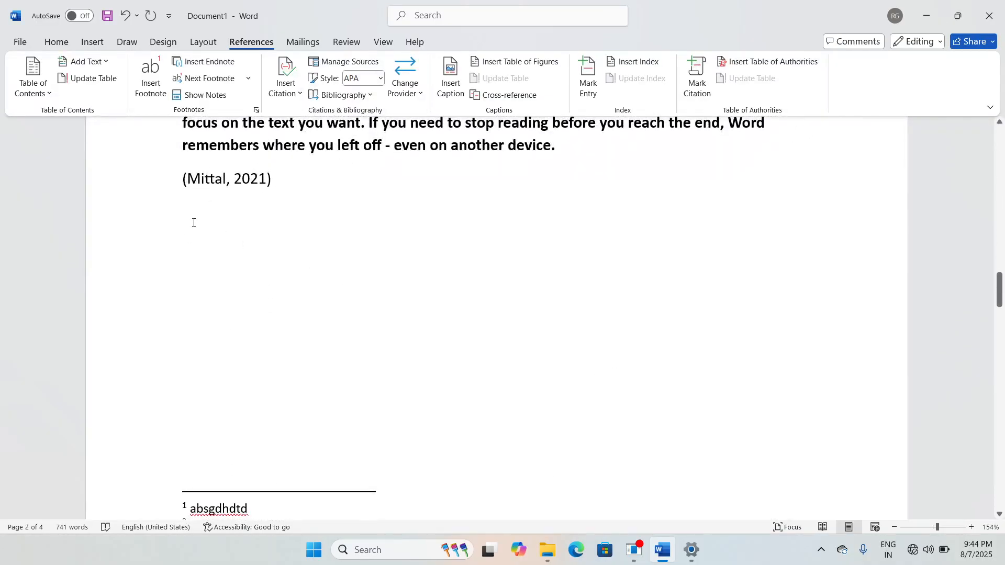
{"action": "left_click", "coordinate": [96, 44]}
Step: Insert an empty 7-column, 6-row table below the 2021 citation
{"action": "left_click", "coordinate": [111, 93]}
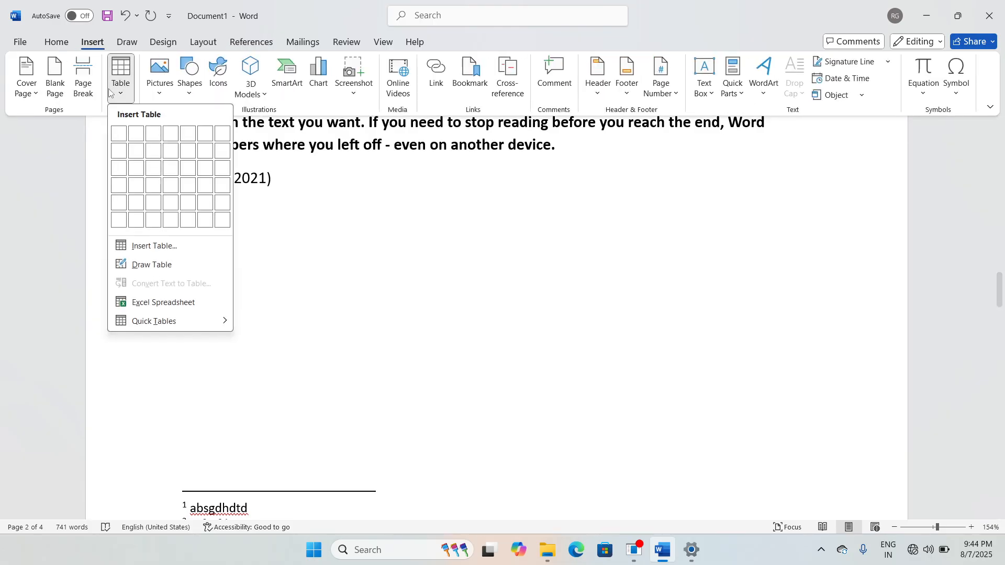
{"action": "left_click", "coordinate": [223, 220]}
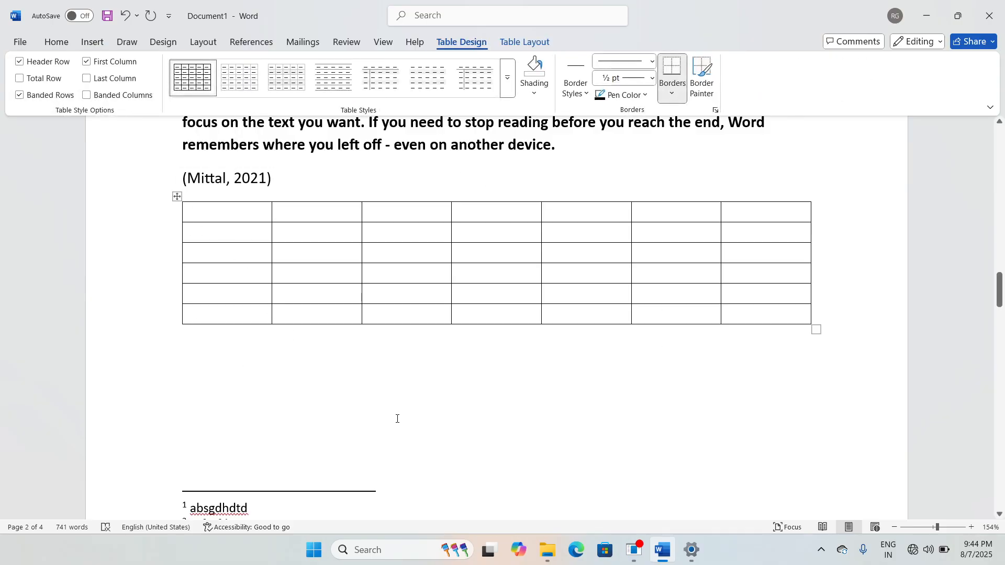
{"action": "left_click", "coordinate": [191, 342]}
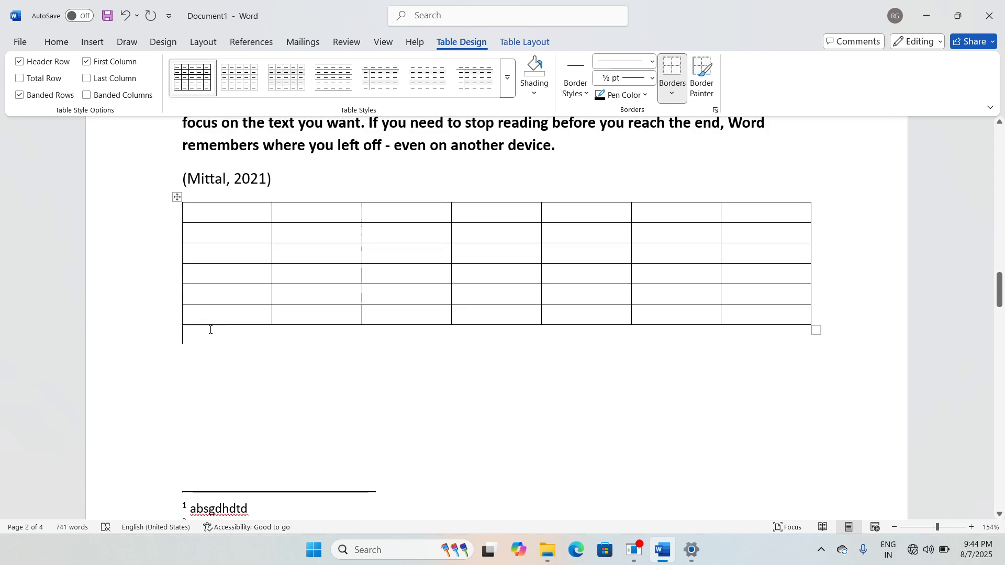
Step: Open the Table of Figures settings and close them unchanged
{"action": "left_click", "coordinate": [262, 51]}
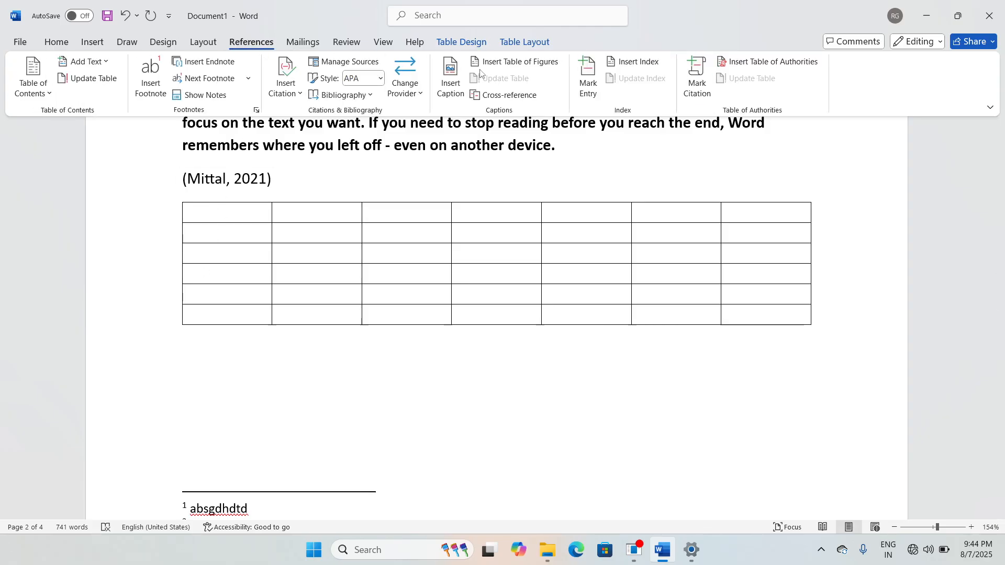
{"action": "left_click", "coordinate": [534, 67]}
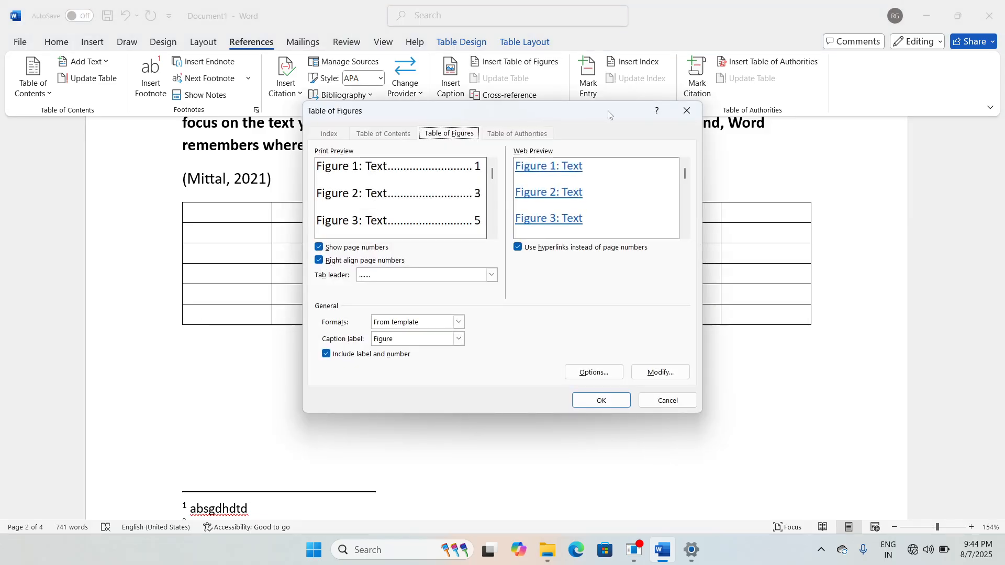
{"action": "left_click", "coordinate": [687, 111]}
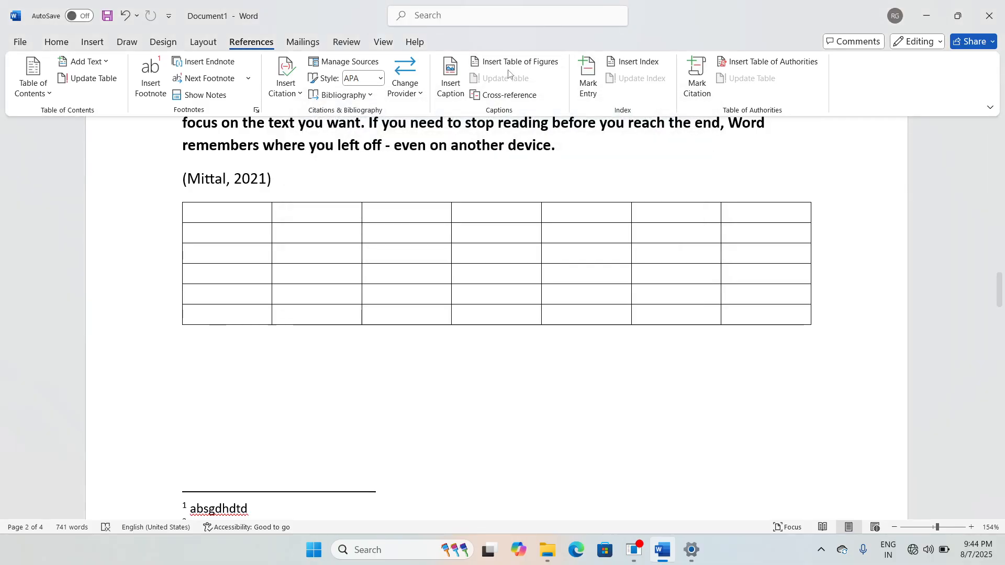
Step: Add a caption with label Table, producing 'Table 1' beneath the table
{"action": "left_click", "coordinate": [453, 95]}
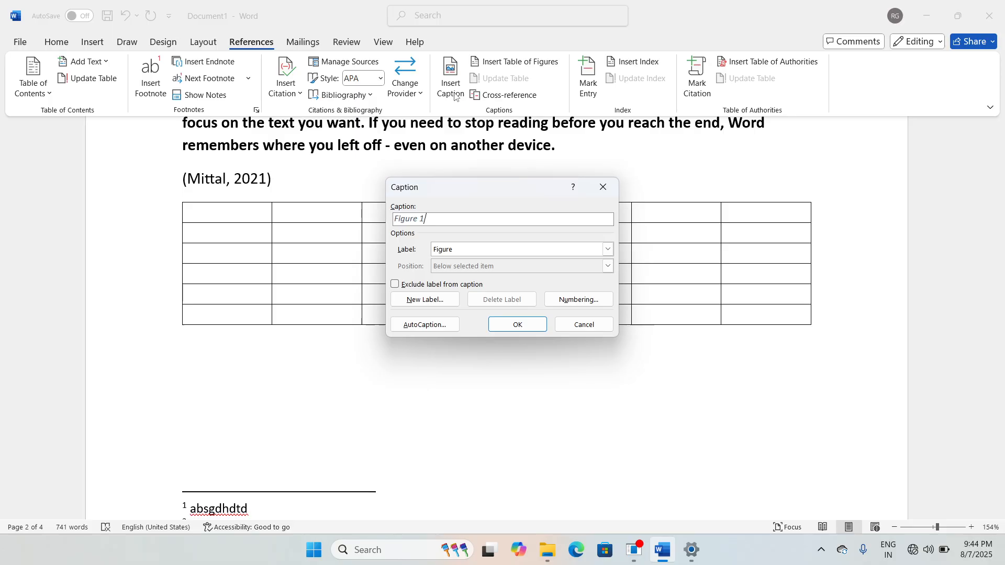
{"action": "left_click_drag", "start_coordinate": [441, 196], "coordinate": [448, 139]}
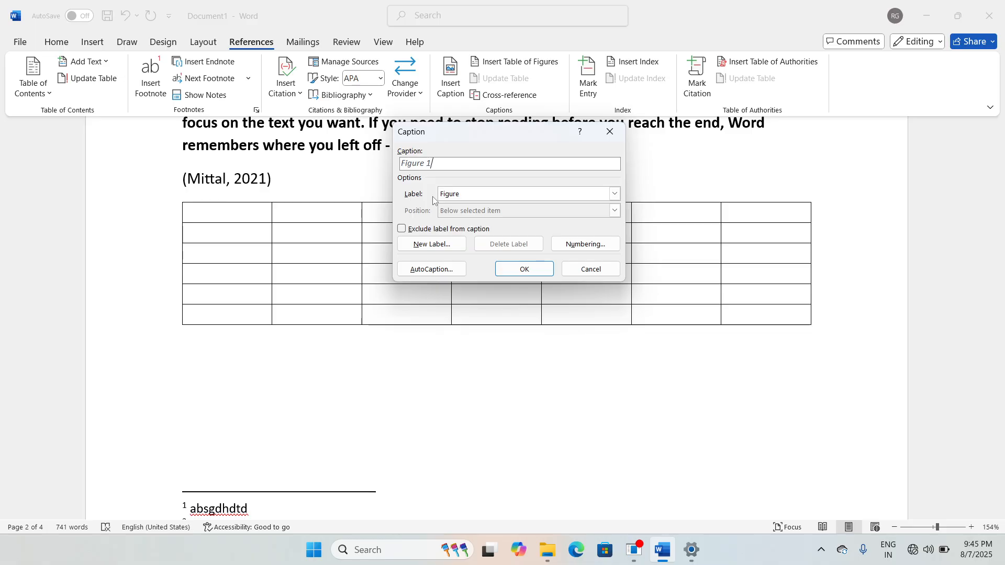
{"action": "left_click", "coordinate": [615, 195]}
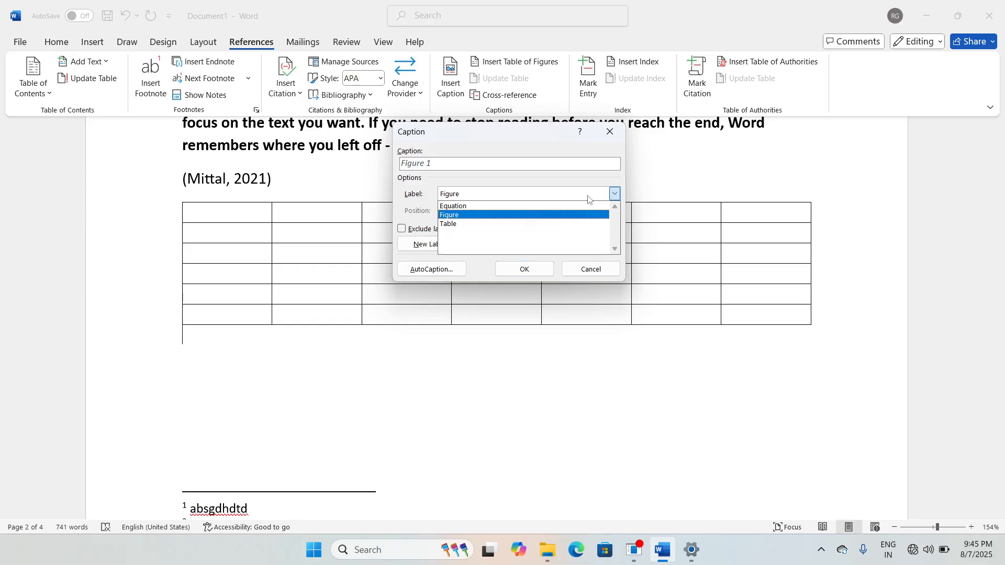
{"action": "left_click", "coordinate": [468, 224]}
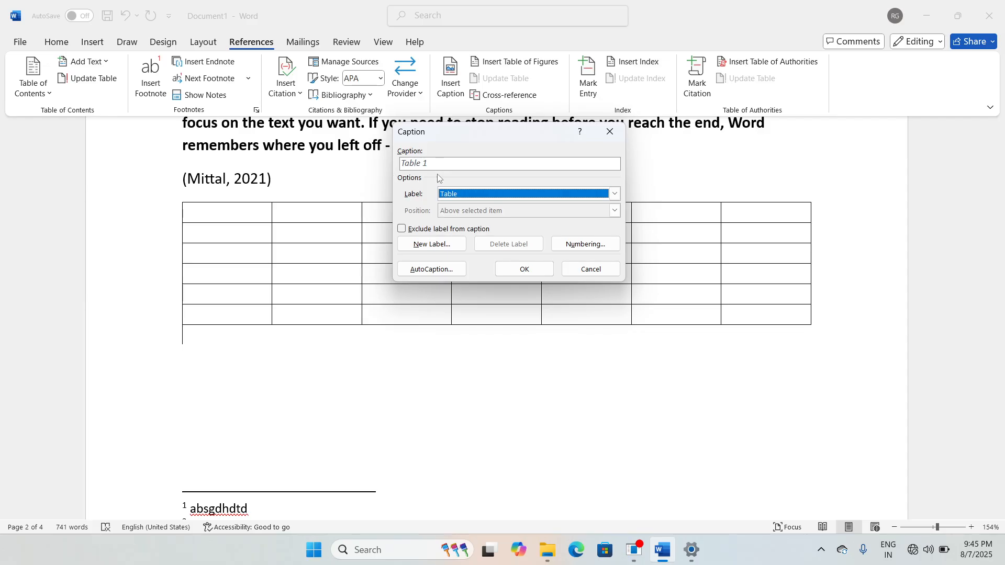
{"action": "left_click", "coordinate": [525, 271]}
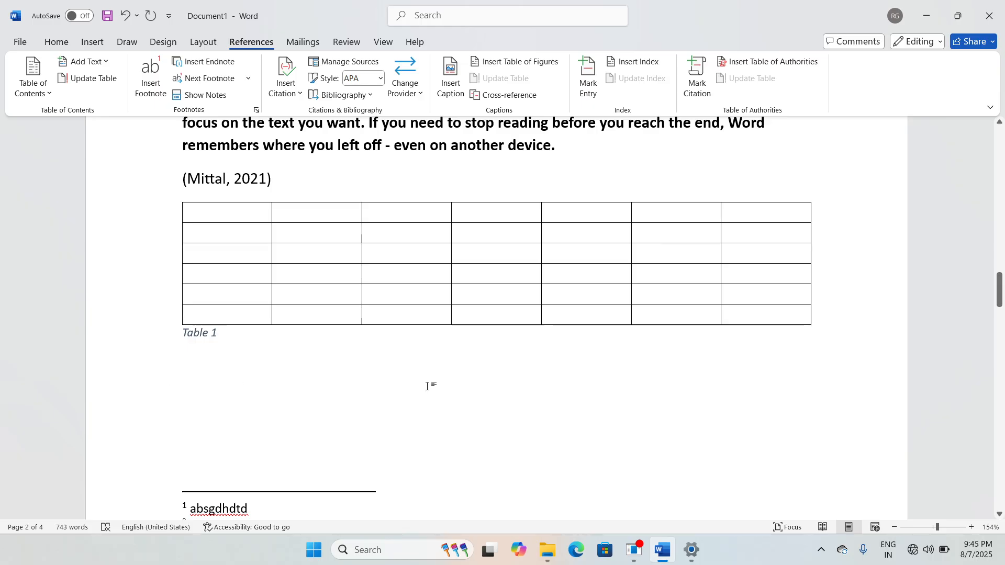
Step: Scroll down and place the cursor after the last paragraph
{"action": "scroll", "coordinate": [451, 392], "scroll_direction": "down", "scroll_amount": 15}
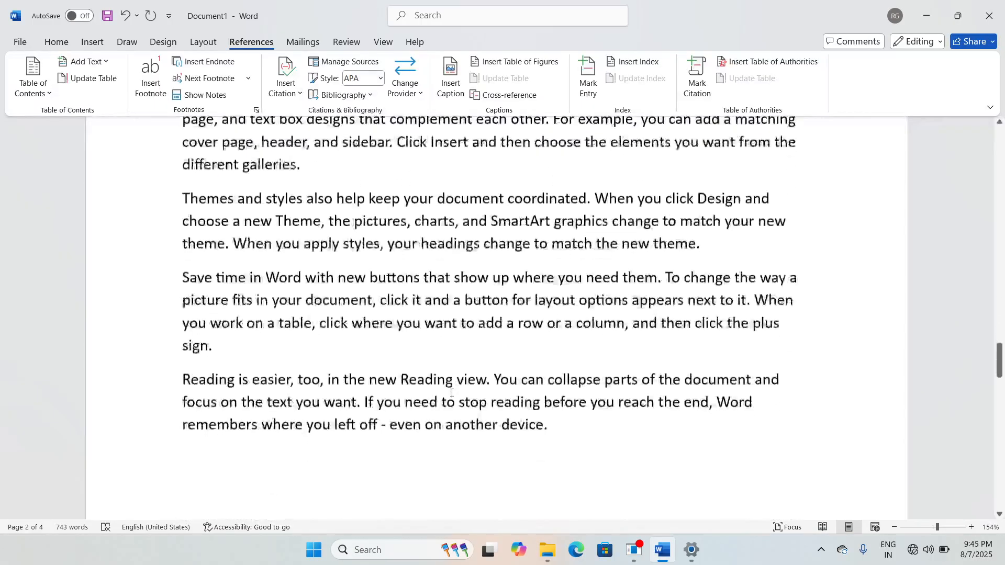
{"action": "scroll", "coordinate": [452, 393], "scroll_direction": "down", "scroll_amount": 3}
{"action": "left_click", "coordinate": [218, 371]}
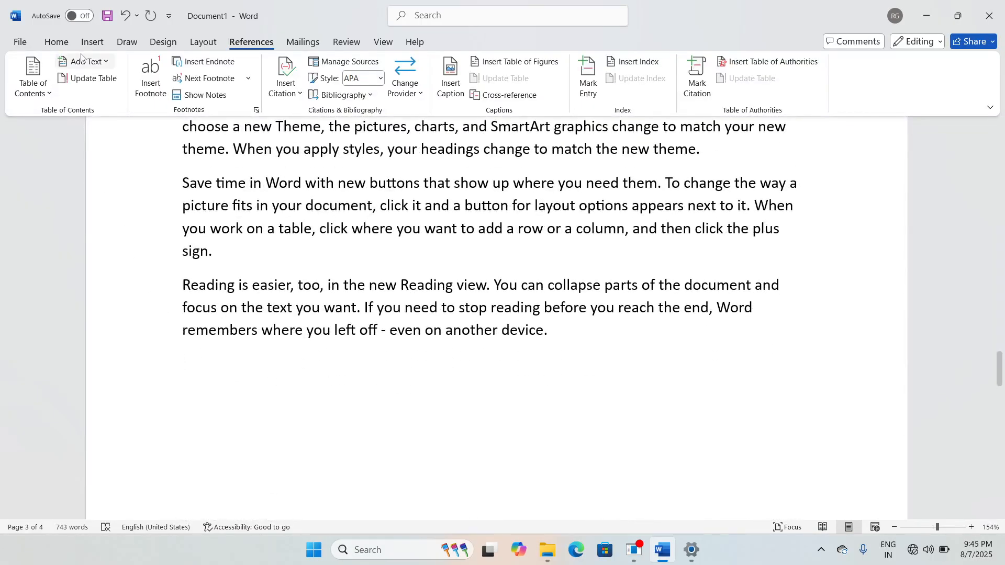
Step: Insert a second empty 7x6 table after the last paragraph on page 3
{"action": "left_click", "coordinate": [92, 42]}
{"action": "left_click", "coordinate": [120, 86]}
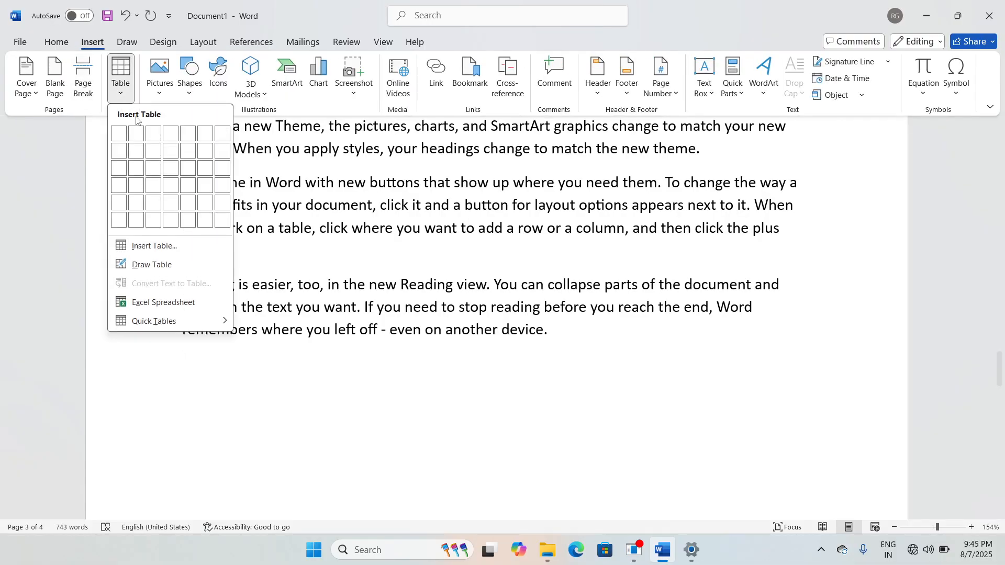
{"action": "left_click", "coordinate": [215, 212]}
{"action": "scroll", "coordinate": [365, 396], "scroll_direction": "down", "scroll_amount": 6}
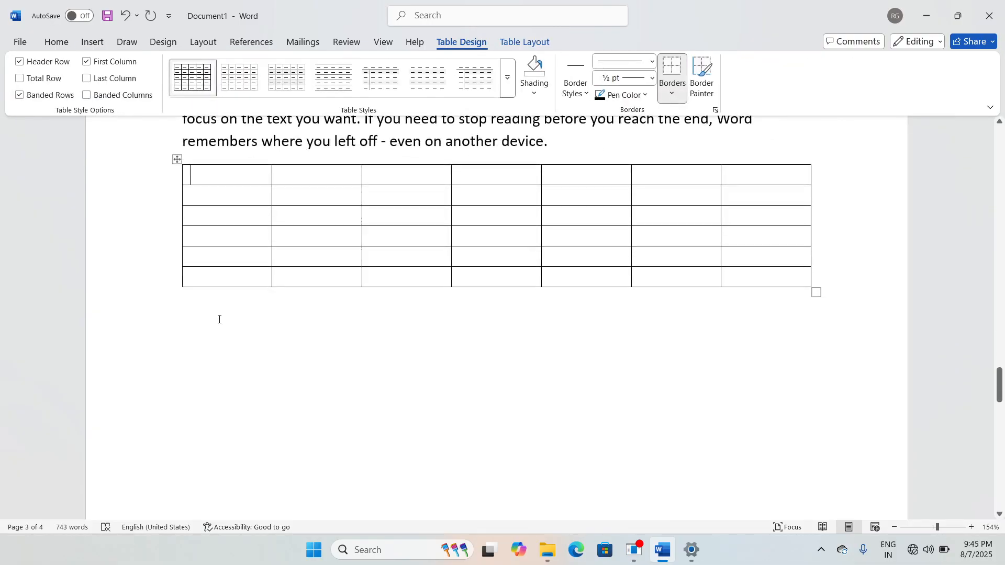
{"action": "left_click", "coordinate": [200, 297]}
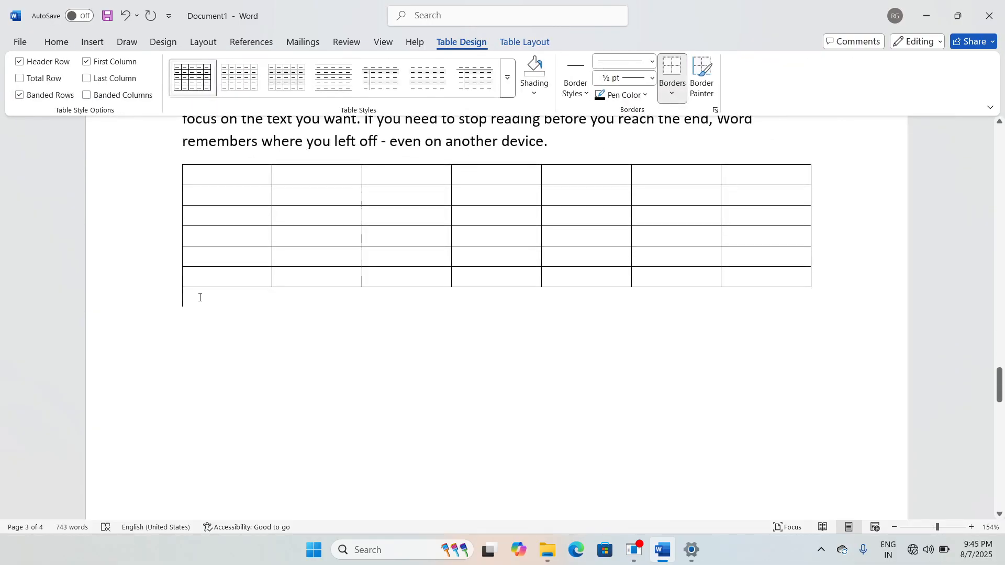
Step: Add the caption 'Table 2' beneath the new table
{"action": "left_click", "coordinate": [251, 42]}
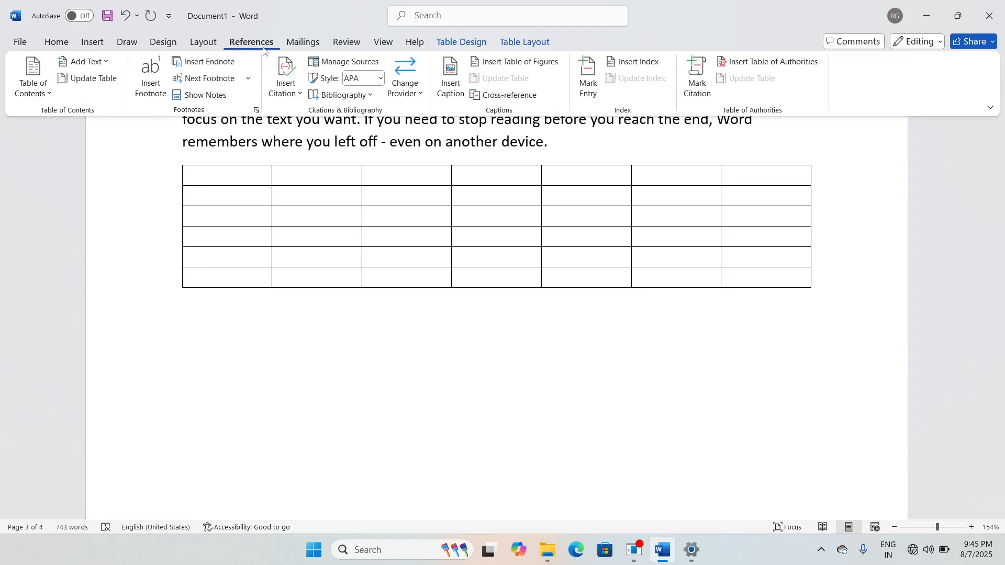
{"action": "left_click", "coordinate": [449, 84]}
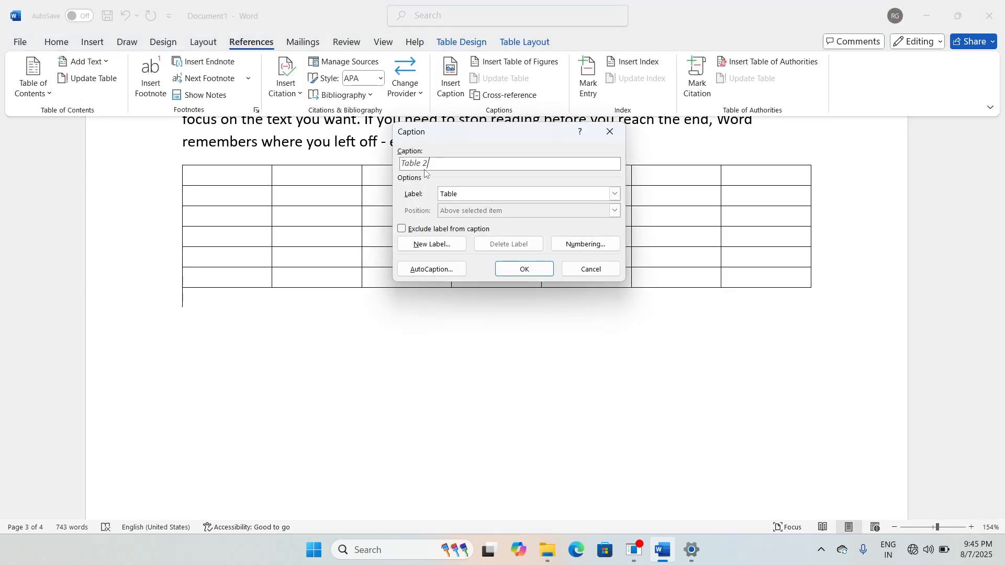
{"action": "left_click", "coordinate": [524, 269]}
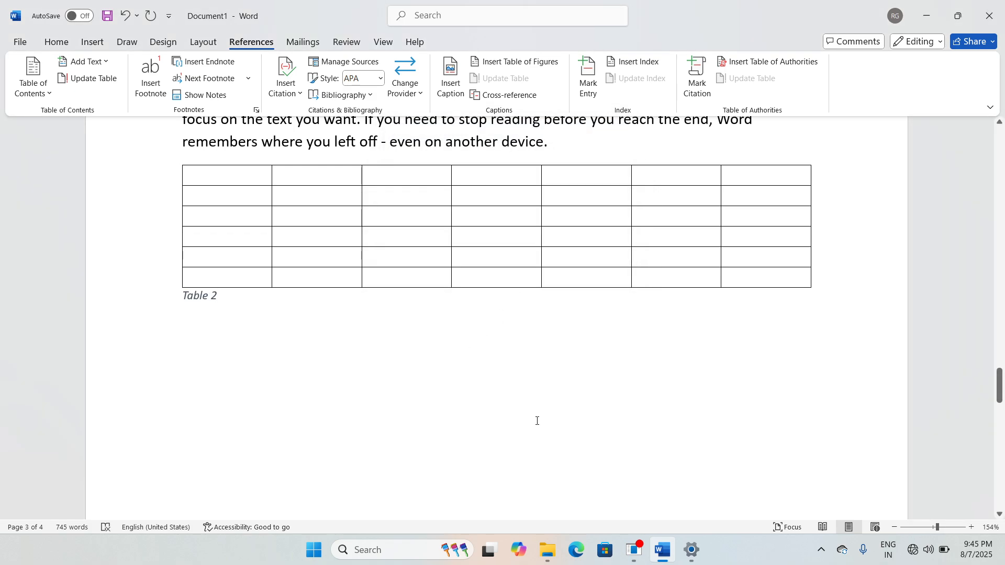
Step: Insert a table of figures below the Bibliography listing Table 1 (page 2) and Table 2 (page 3)
{"action": "scroll", "coordinate": [537, 421], "scroll_direction": "up", "scroll_amount": 10}
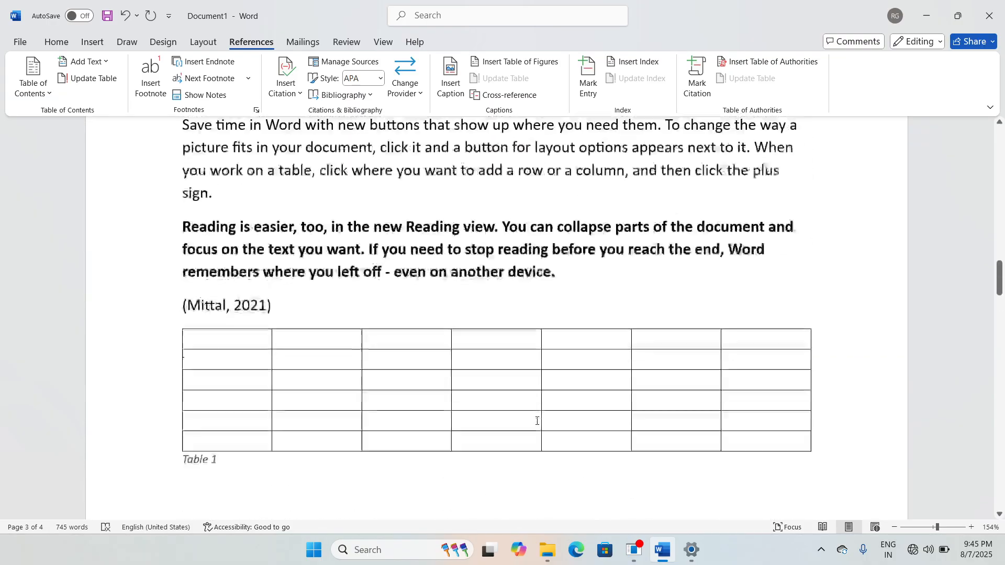
{"action": "scroll", "coordinate": [537, 421], "scroll_direction": "up", "scroll_amount": 15}
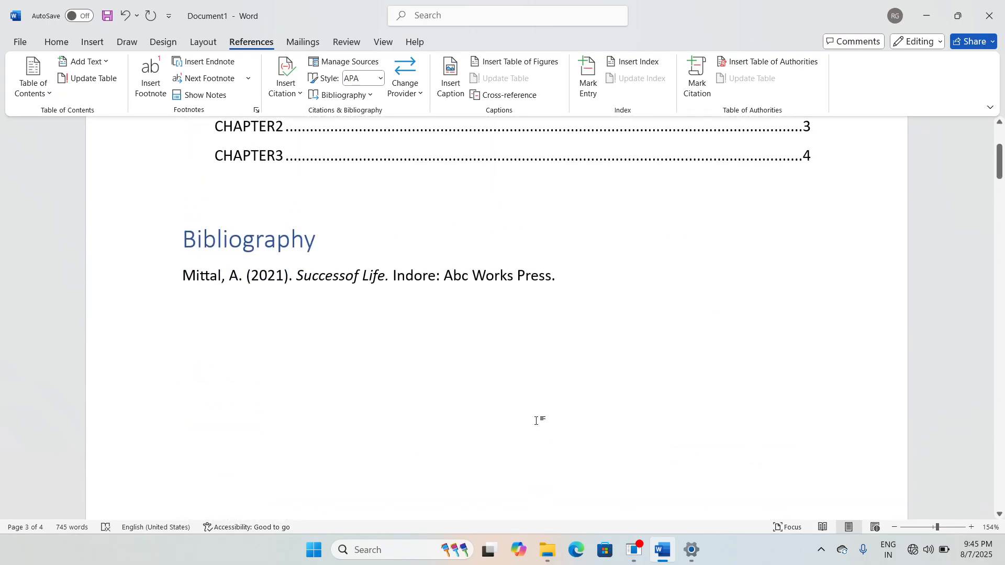
{"action": "scroll", "coordinate": [537, 421], "scroll_direction": "down", "scroll_amount": 1}
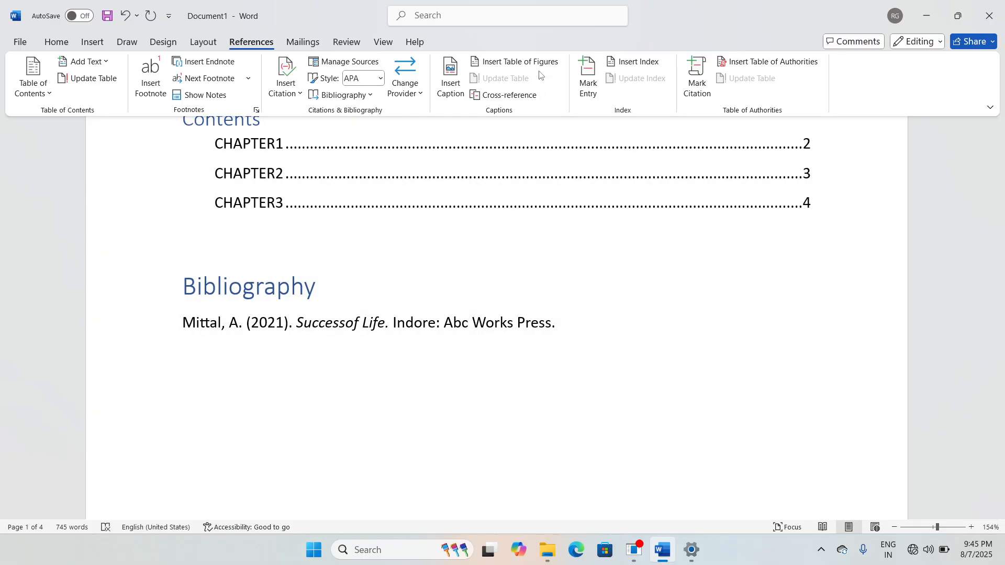
{"action": "left_click", "coordinate": [525, 63]}
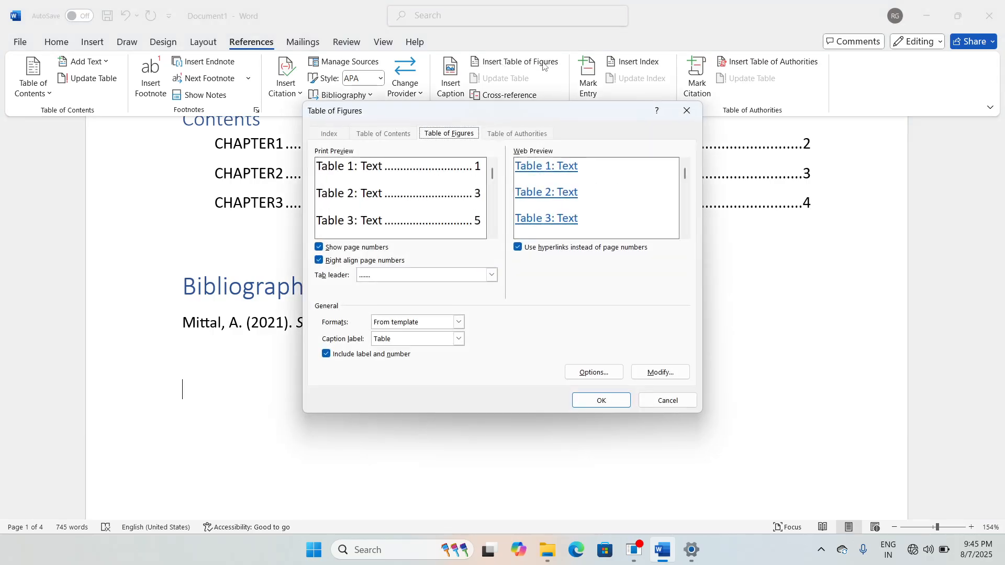
{"action": "left_click", "coordinate": [604, 400]}
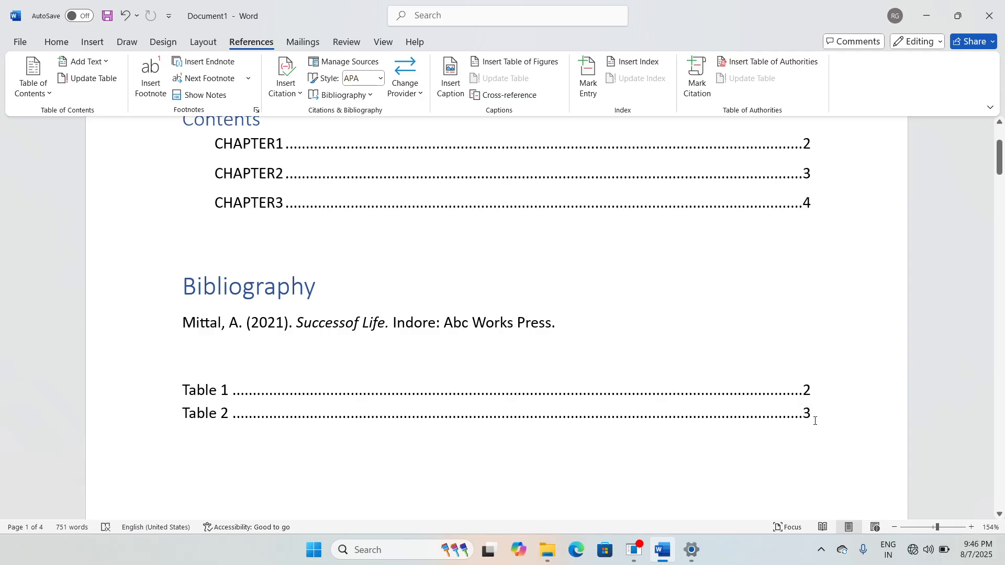
Step: Add an empty line below the table of figures
{"action": "scroll", "coordinate": [816, 421], "scroll_direction": "down", "scroll_amount": 3}
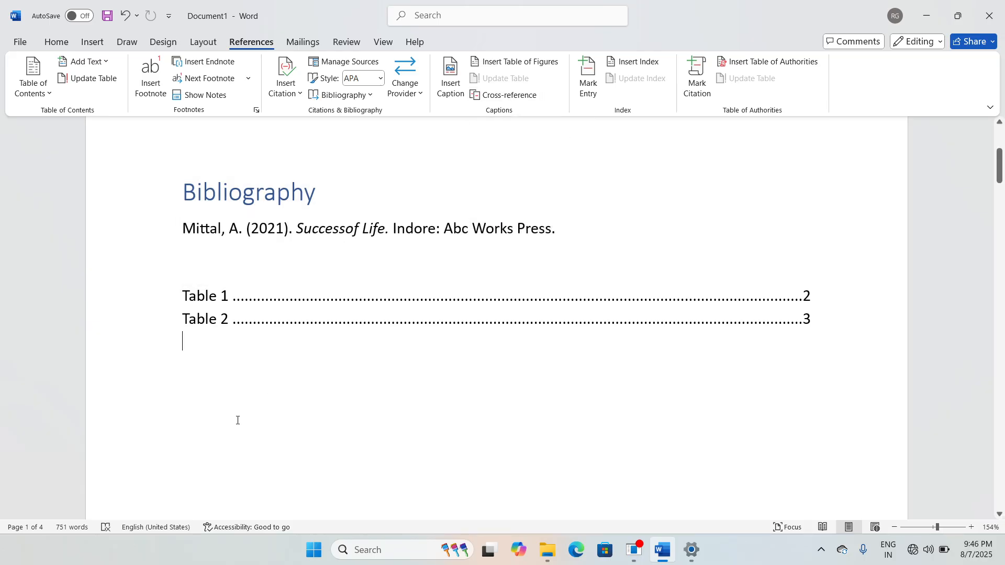
{"action": "key", "text": "Return"}
{"action": "key", "text": "Return"}
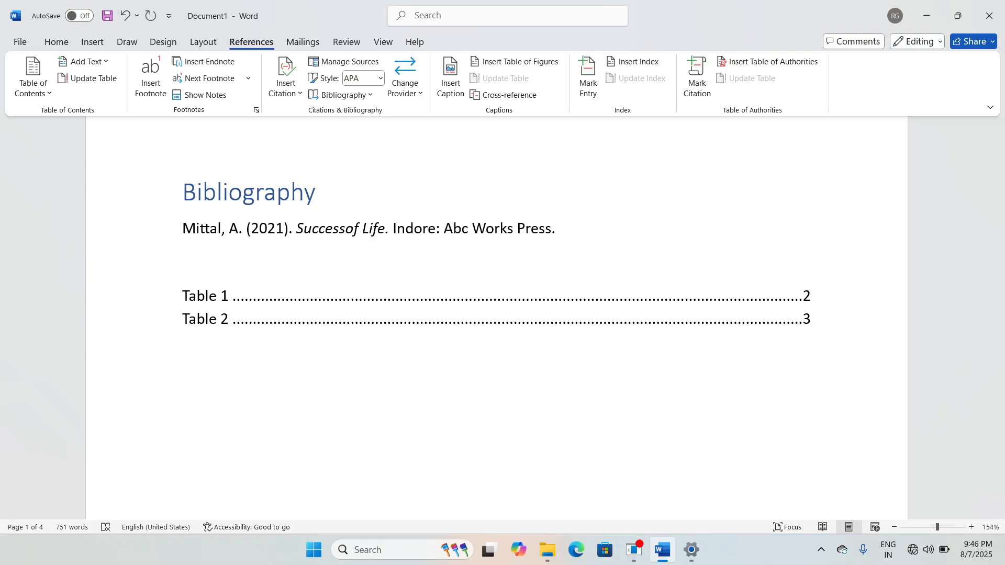
{"action": "scroll", "coordinate": [395, 389], "scroll_direction": "up", "scroll_amount": 3}
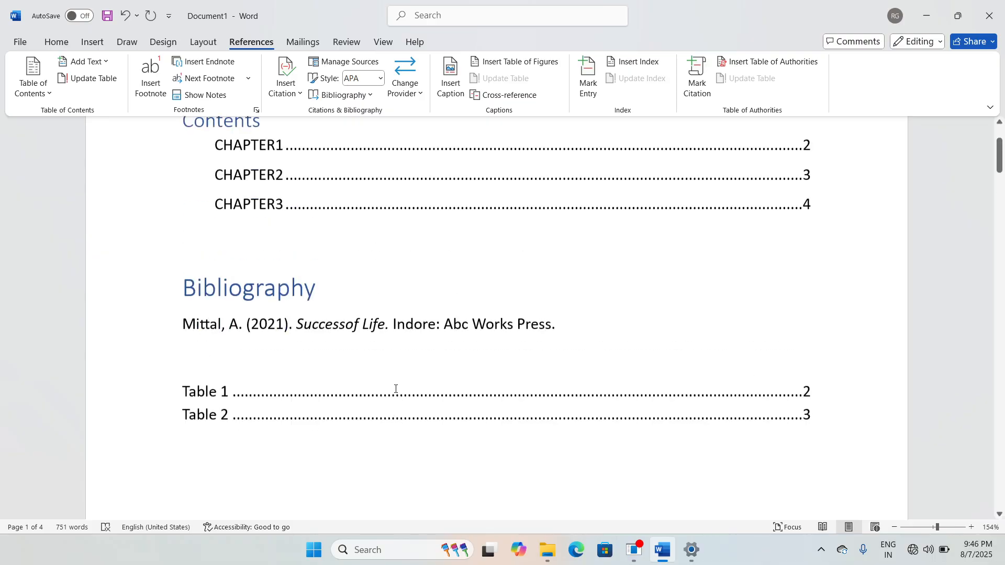
{"action": "scroll", "coordinate": [394, 389], "scroll_direction": "down", "scroll_amount": 1}
{"action": "scroll", "coordinate": [395, 389], "scroll_direction": "up", "scroll_amount": 2}
{"action": "scroll", "coordinate": [396, 389], "scroll_direction": "down", "scroll_amount": 10}
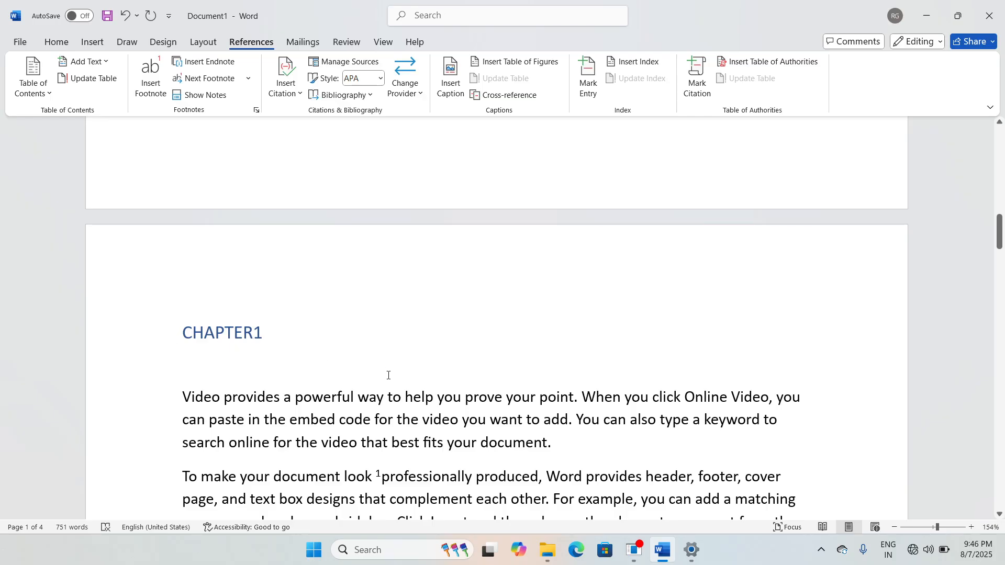
{"action": "scroll", "coordinate": [433, 397], "scroll_direction": "down", "scroll_amount": 5}
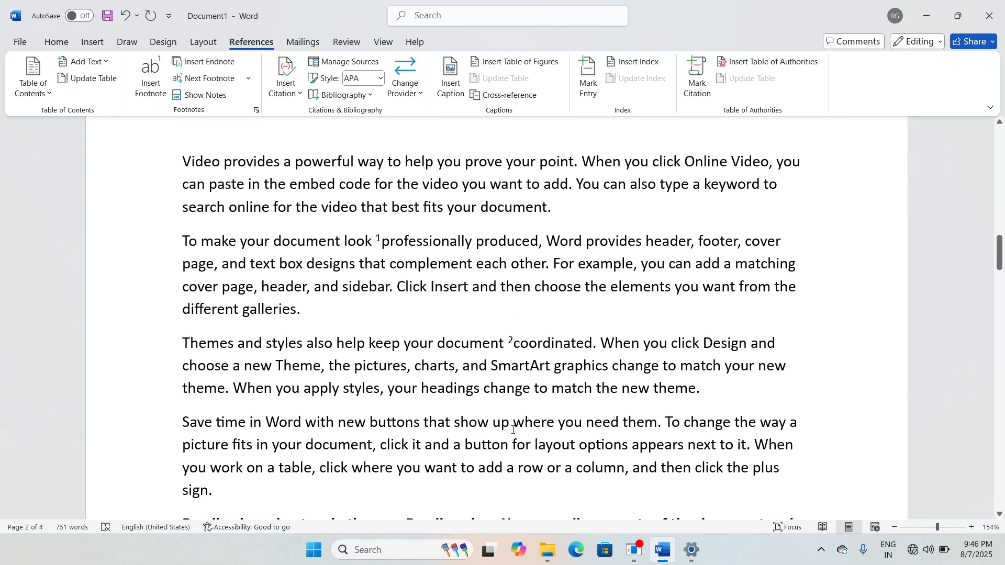
{"action": "scroll", "coordinate": [513, 429], "scroll_direction": "down", "scroll_amount": 7}
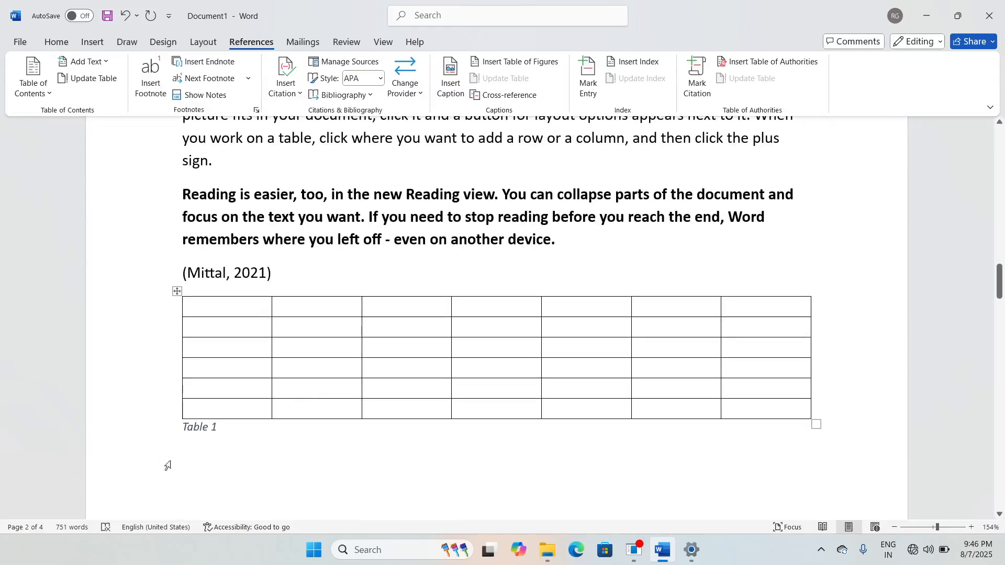
{"action": "scroll", "coordinate": [360, 456], "scroll_direction": "up", "scroll_amount": 20}
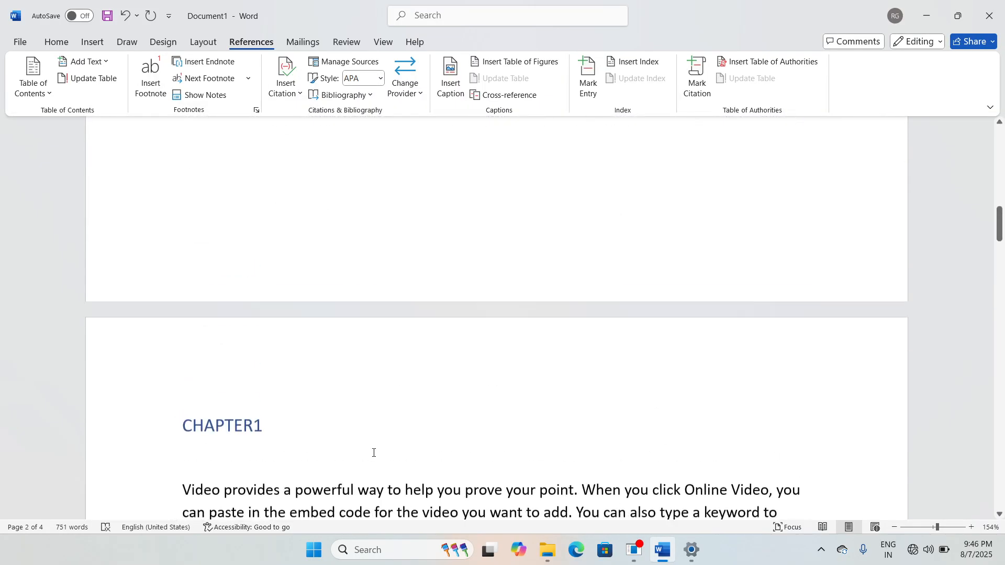
{"action": "scroll", "coordinate": [424, 379], "scroll_direction": "down", "scroll_amount": 2}
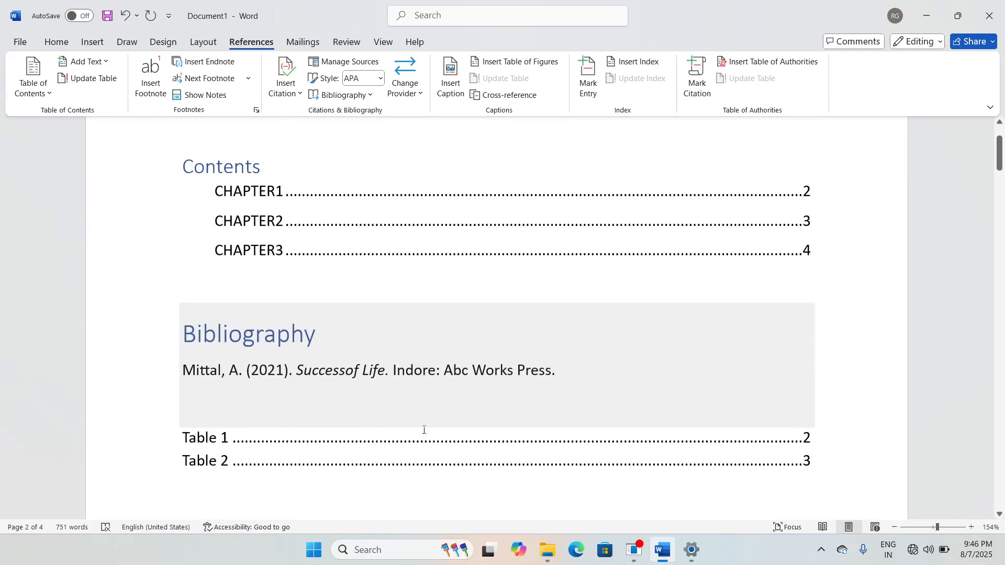
{"action": "scroll", "coordinate": [448, 470], "scroll_direction": "down", "scroll_amount": 2}
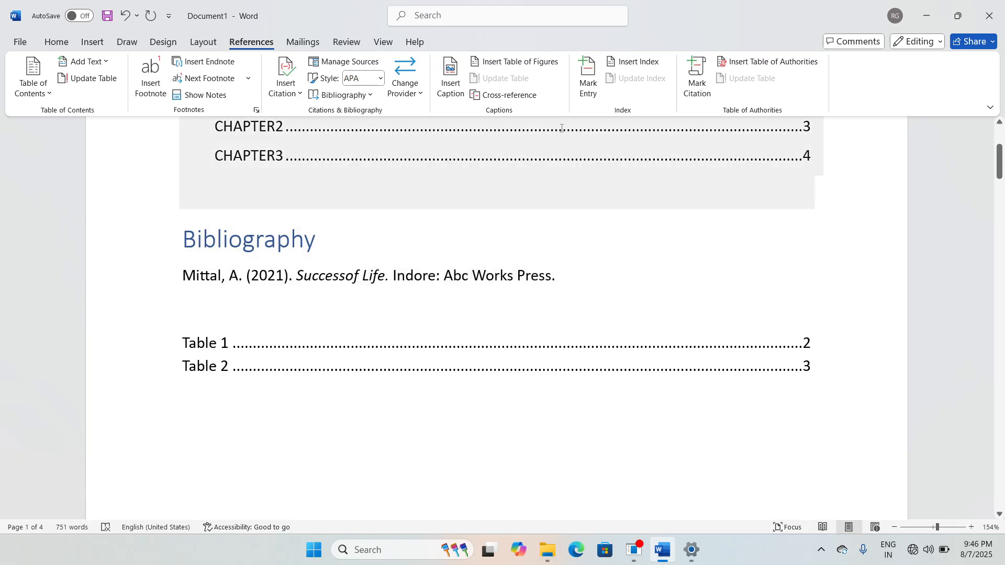
Step: Open Cross-reference and set Reference type to Heading, listing Bibliography and CHAPTER1–CHAPTER3
{"action": "left_click", "coordinate": [530, 96]}
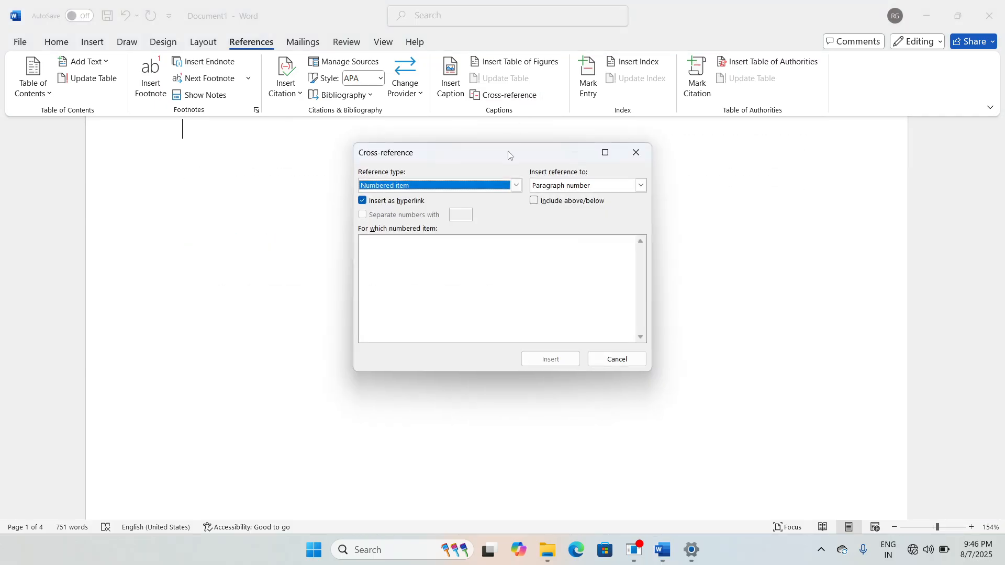
{"action": "left_click_drag", "start_coordinate": [511, 157], "coordinate": [561, 136]}
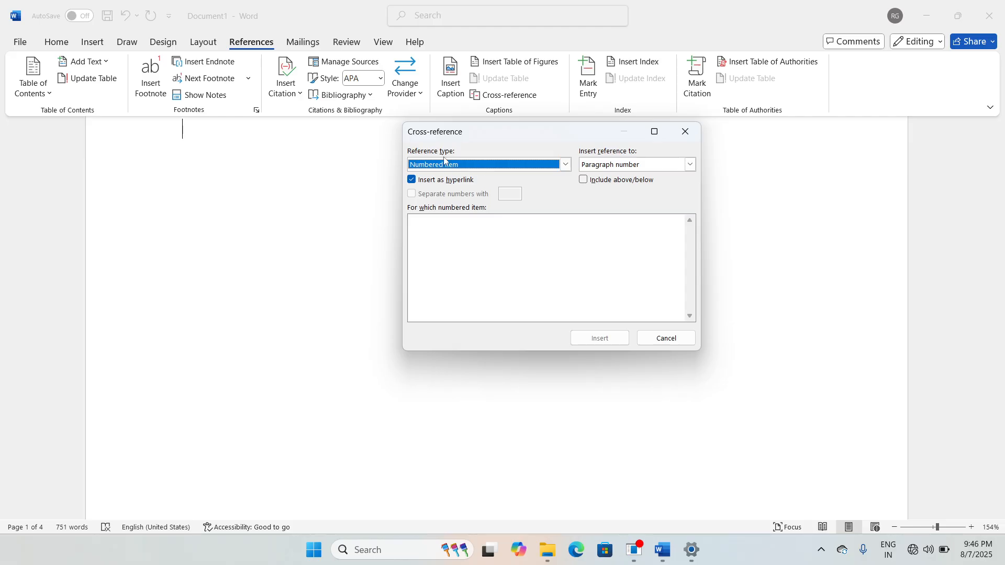
{"action": "left_click", "coordinate": [566, 166]}
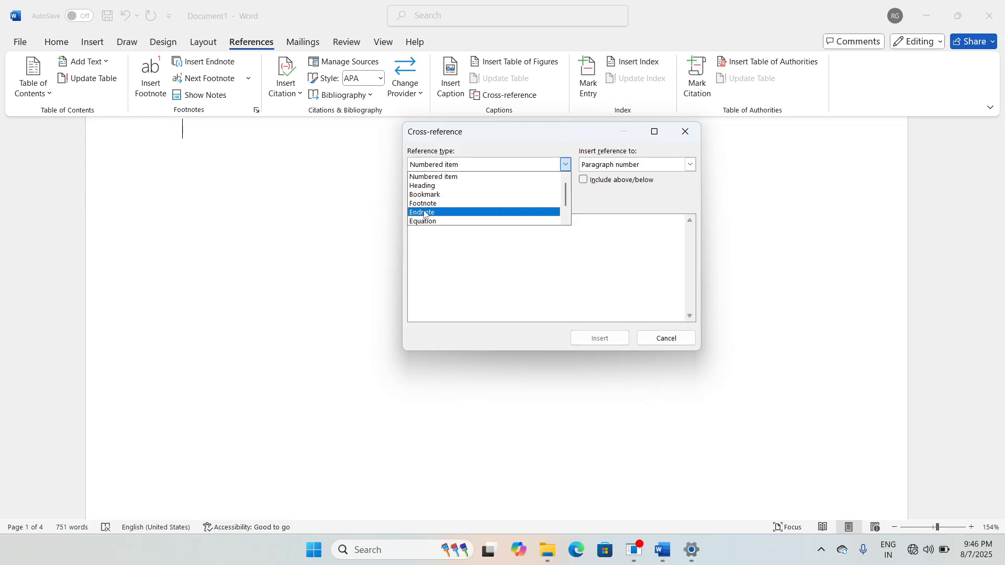
{"action": "scroll", "coordinate": [468, 203], "scroll_direction": "down", "scroll_amount": 1}
{"action": "scroll", "coordinate": [468, 201], "scroll_direction": "down", "scroll_amount": 1}
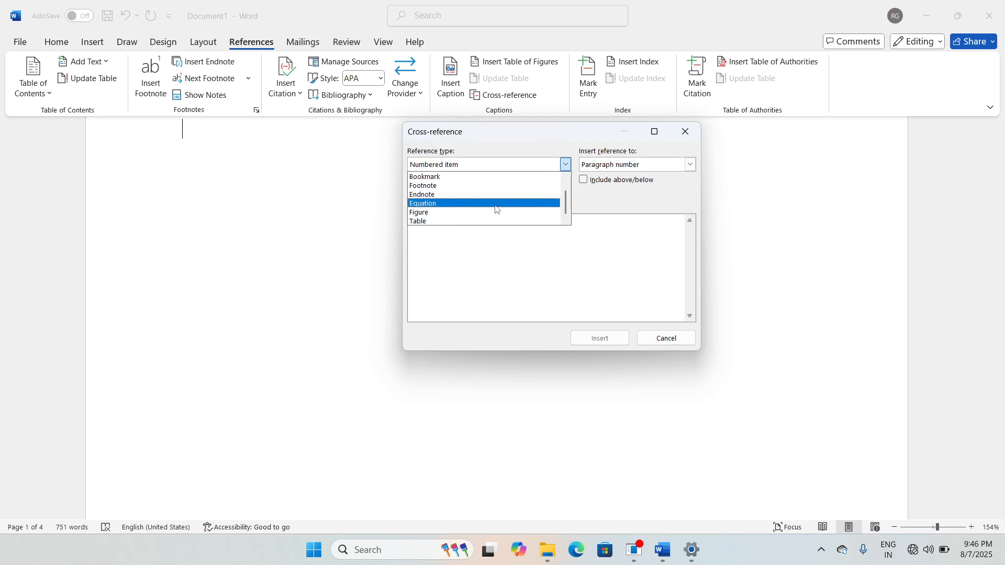
{"action": "scroll", "coordinate": [496, 209], "scroll_direction": "up", "scroll_amount": 1}
{"action": "scroll", "coordinate": [496, 210], "scroll_direction": "up", "scroll_amount": 1}
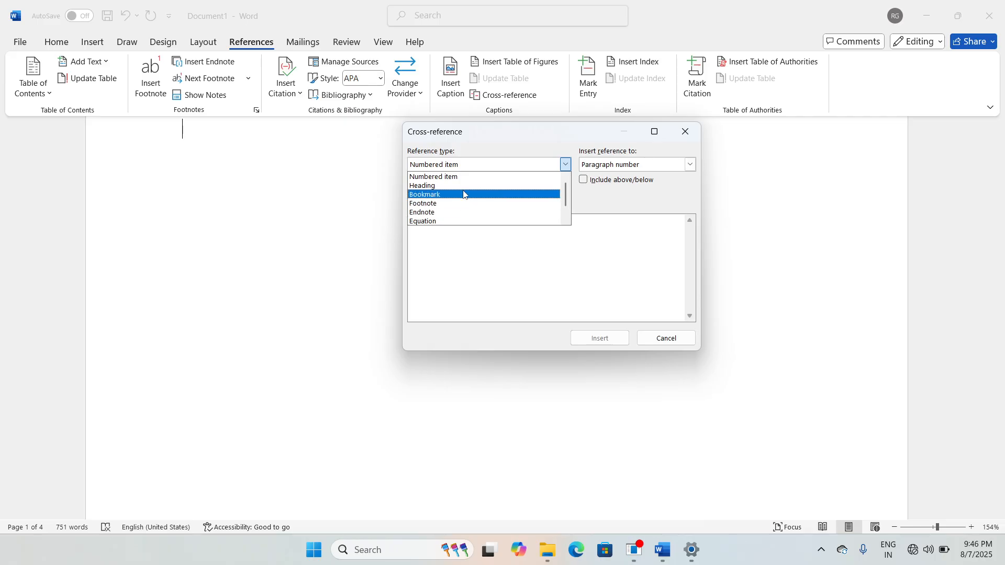
{"action": "scroll", "coordinate": [457, 207], "scroll_direction": "down", "scroll_amount": 1}
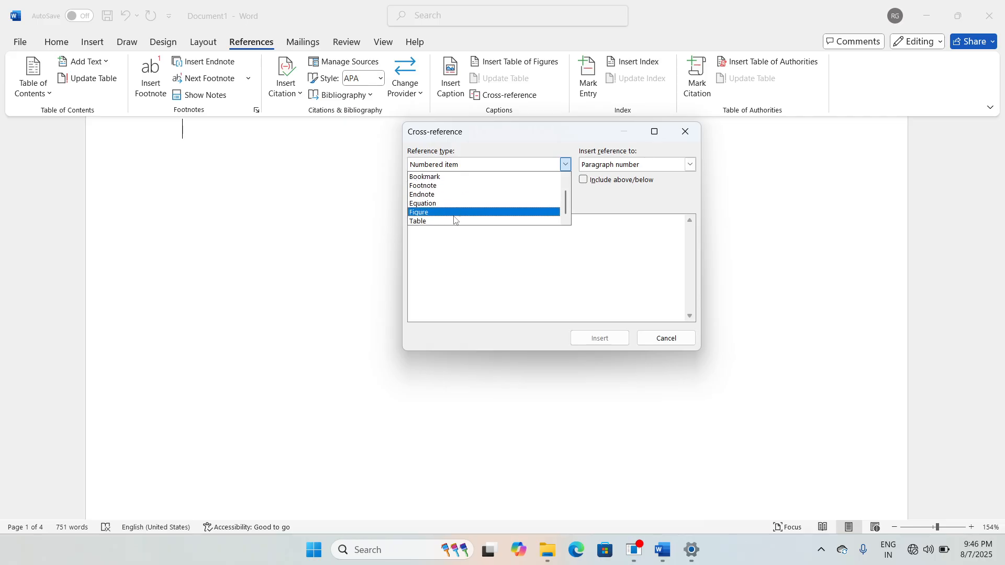
{"action": "scroll", "coordinate": [454, 220], "scroll_direction": "up", "scroll_amount": 1}
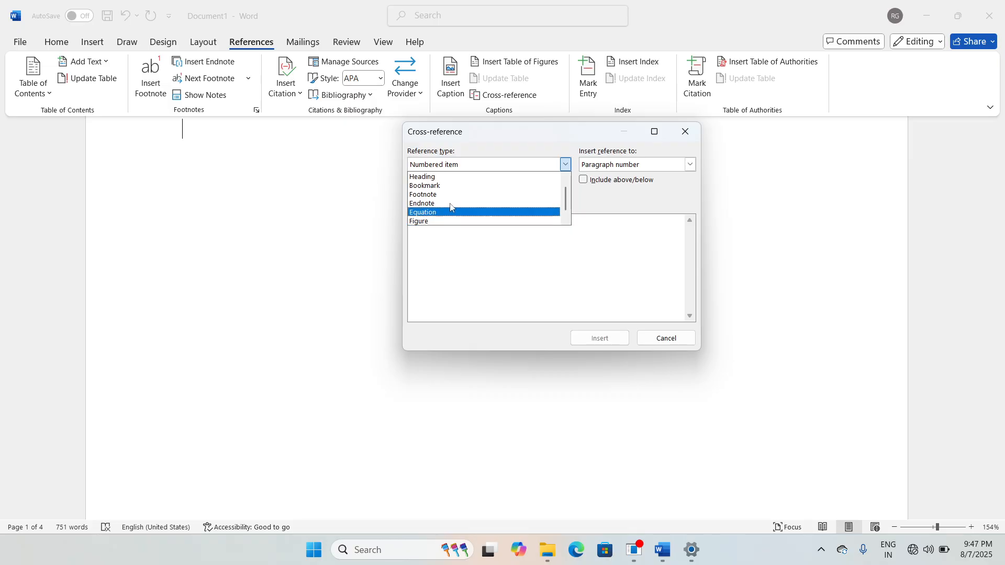
{"action": "left_click", "coordinate": [442, 177]}
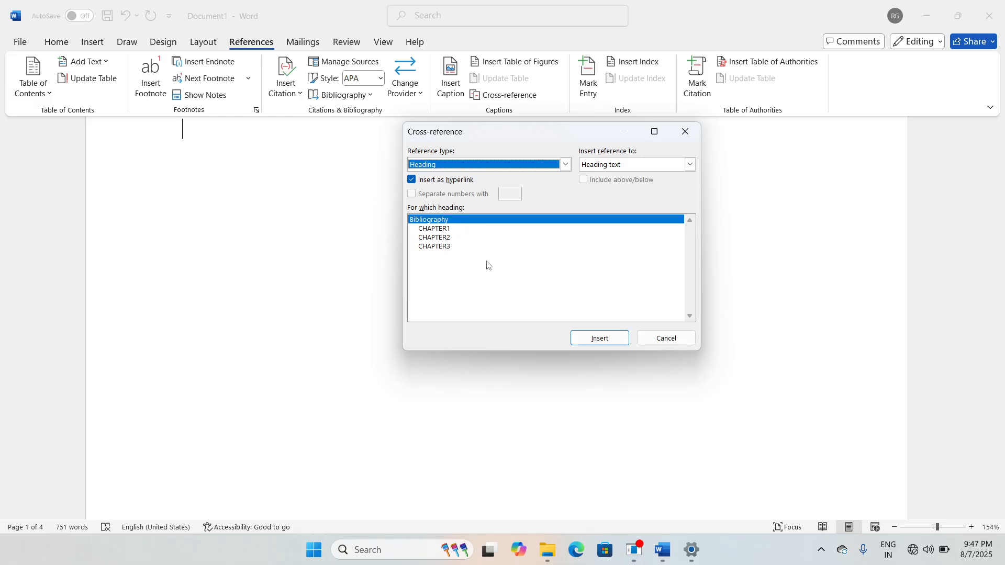
Step: Insert heading cross-references to CHAPTER1, CHAPTER2 and CHAPTER3 side by side
{"action": "left_click", "coordinate": [446, 229]}
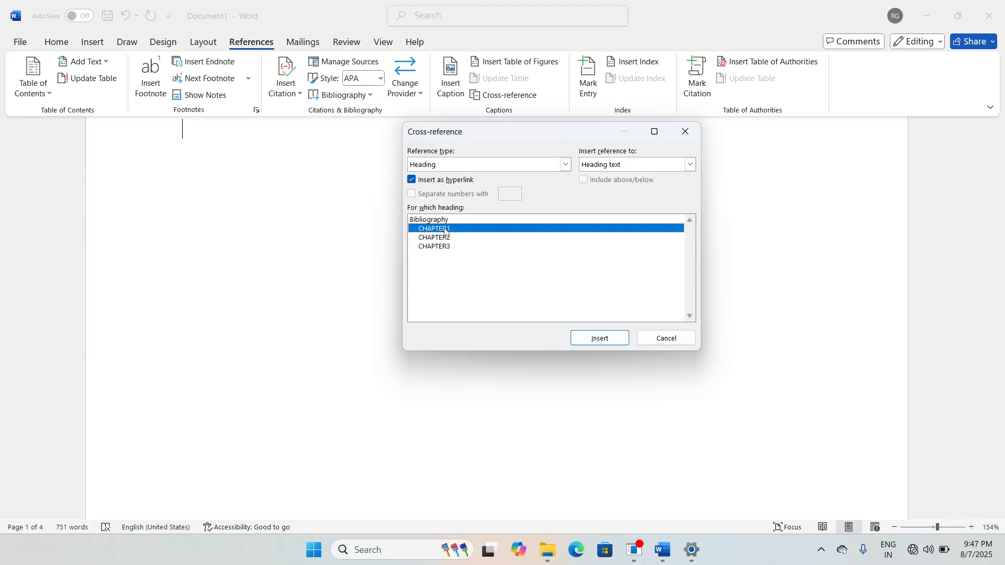
{"action": "left_click", "coordinate": [585, 344]}
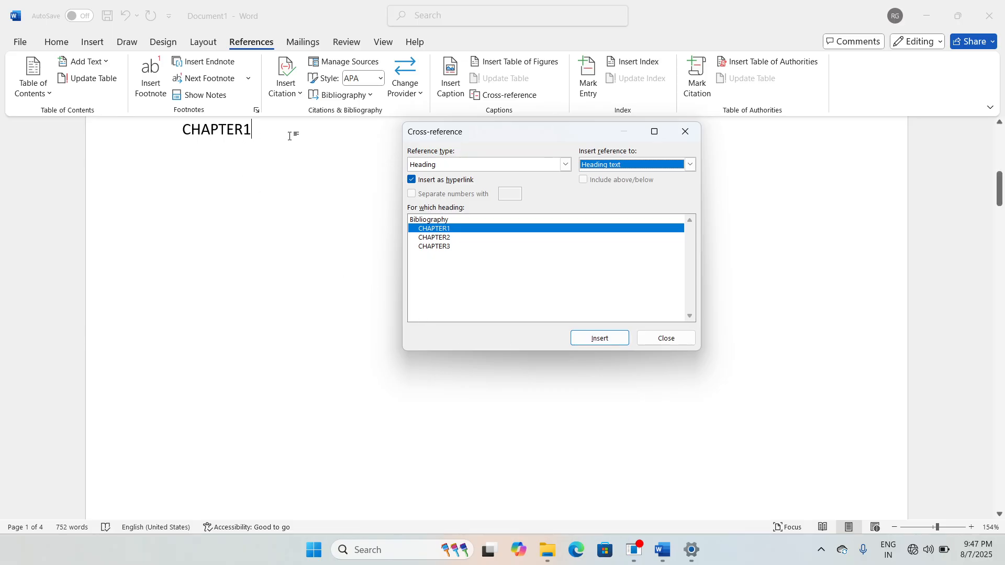
{"action": "key", "text": "alt+Down"}
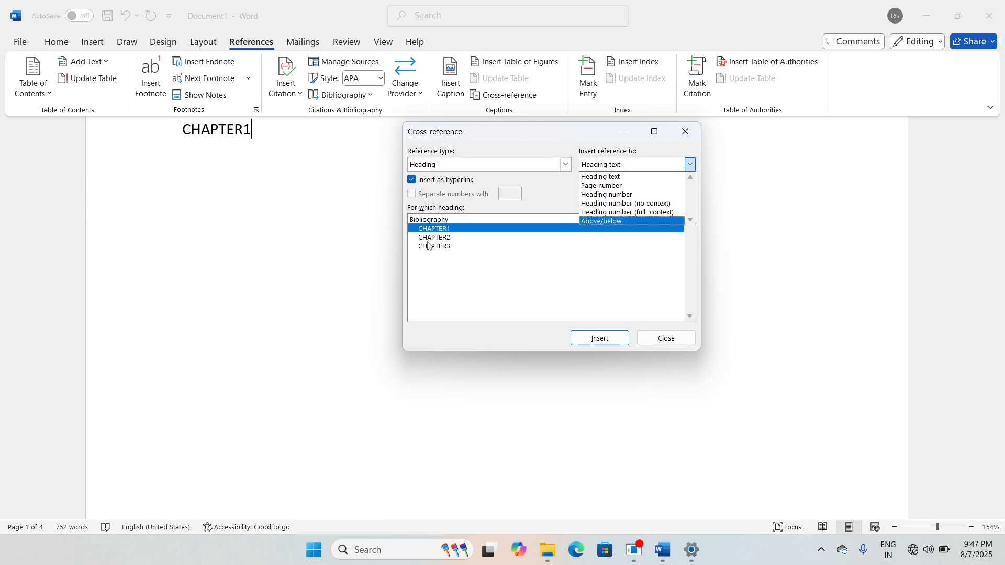
{"action": "left_click", "coordinate": [438, 238]}
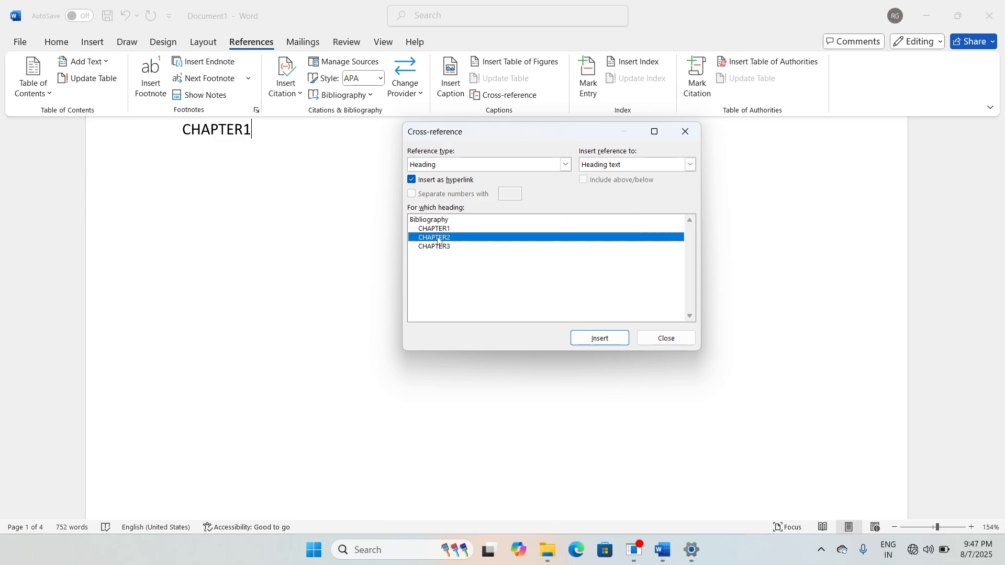
{"action": "left_click", "coordinate": [601, 339]}
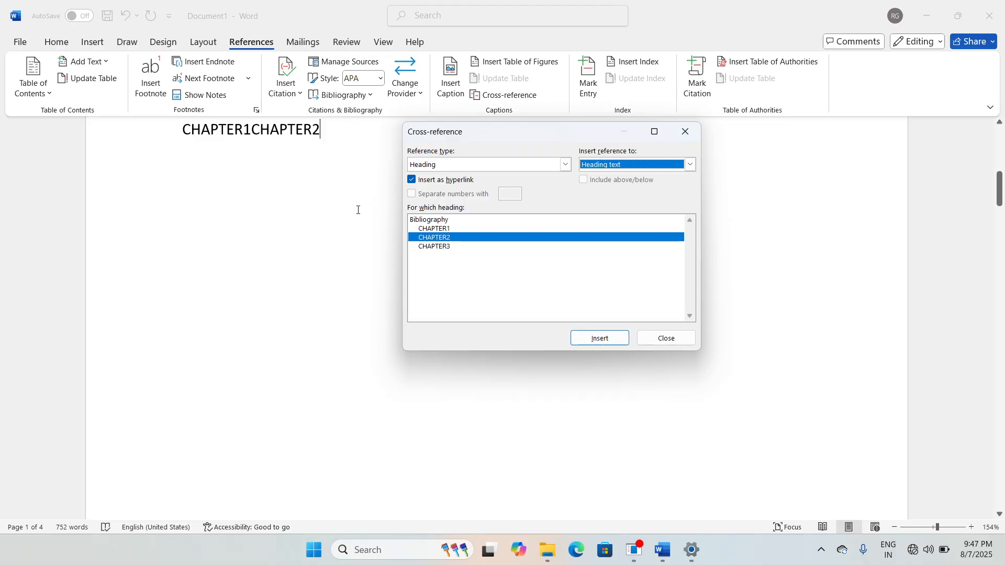
{"action": "left_click", "coordinate": [443, 248]}
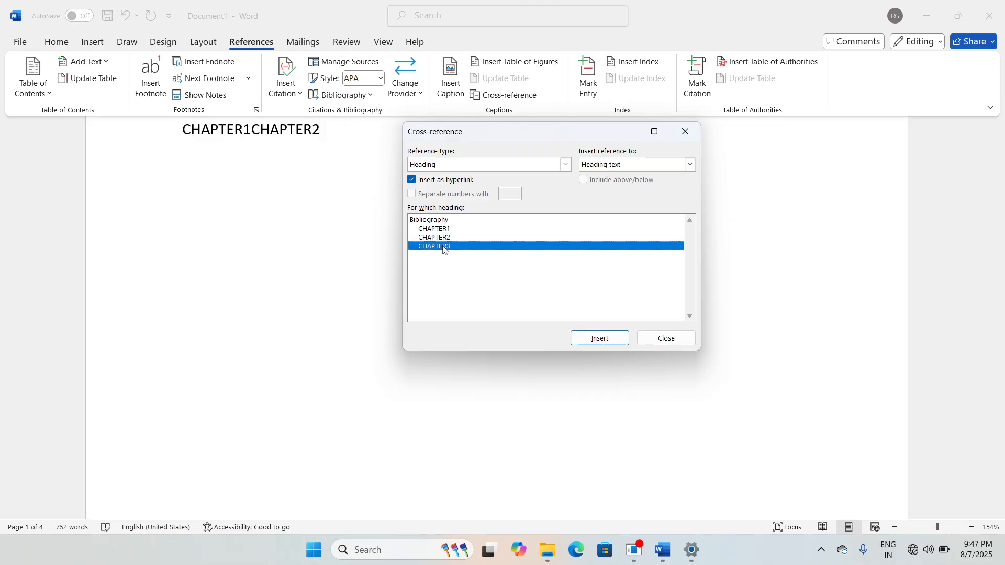
{"action": "left_click", "coordinate": [597, 338]}
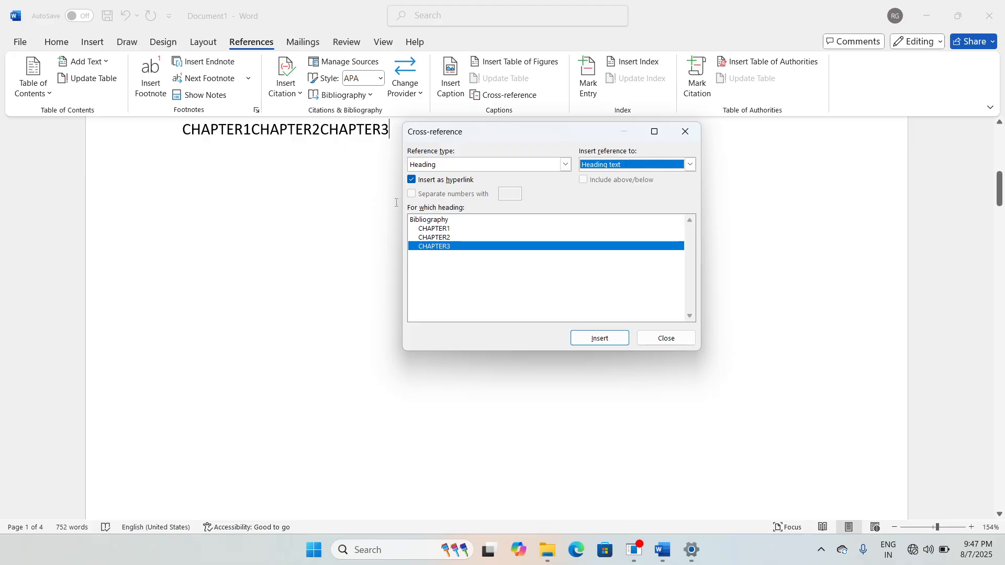
{"action": "left_click", "coordinate": [566, 165]}
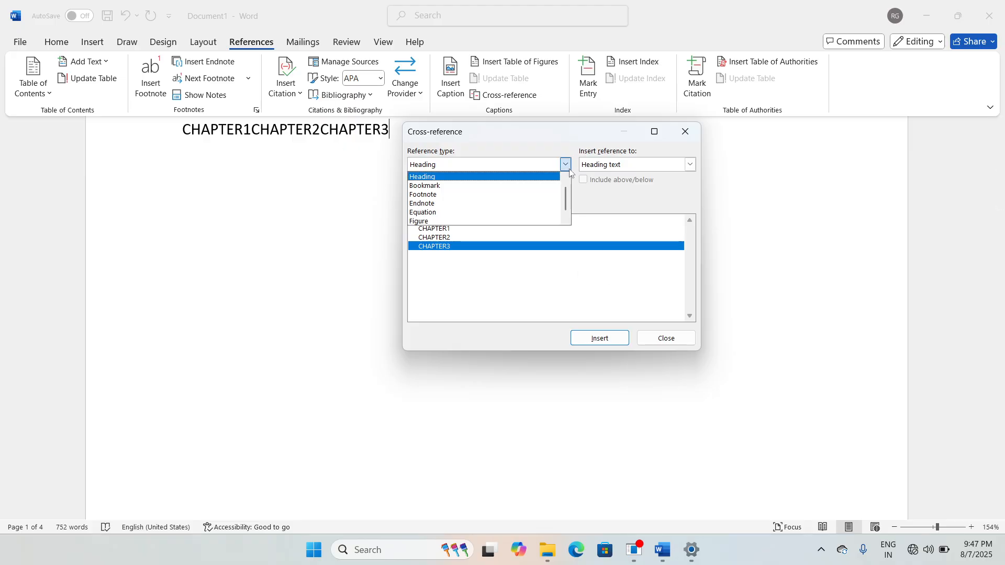
Step: Insert footnote-number cross-references to footnotes 1 and 2
{"action": "left_click", "coordinate": [434, 195]}
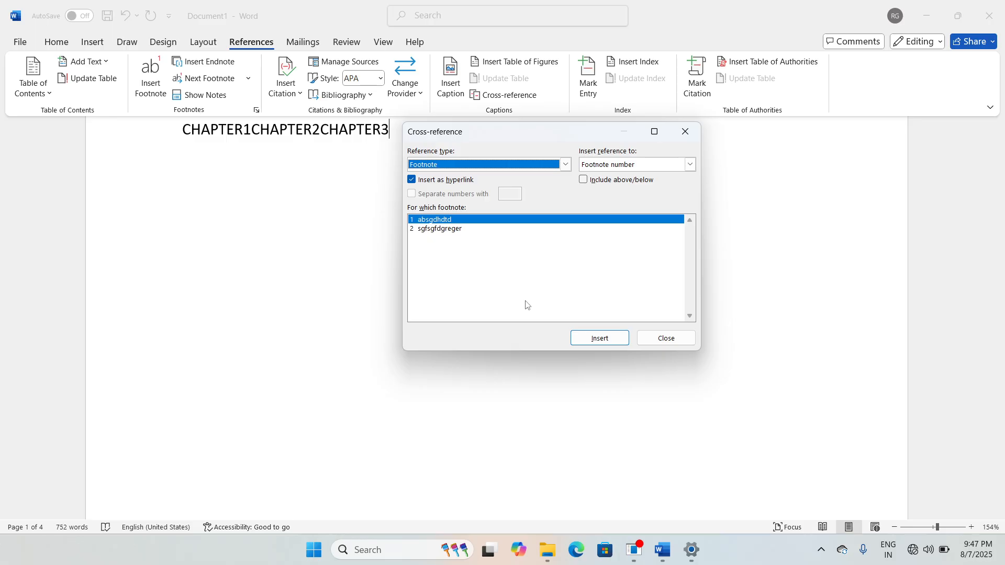
{"action": "left_click", "coordinate": [582, 338]}
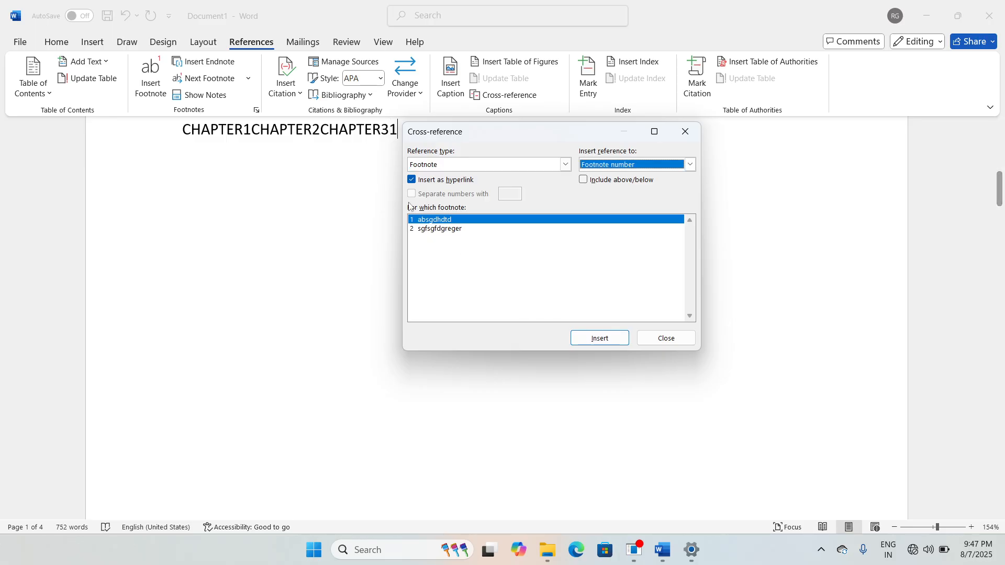
{"action": "left_click", "coordinate": [440, 229]}
{"action": "left_click", "coordinate": [582, 338]}
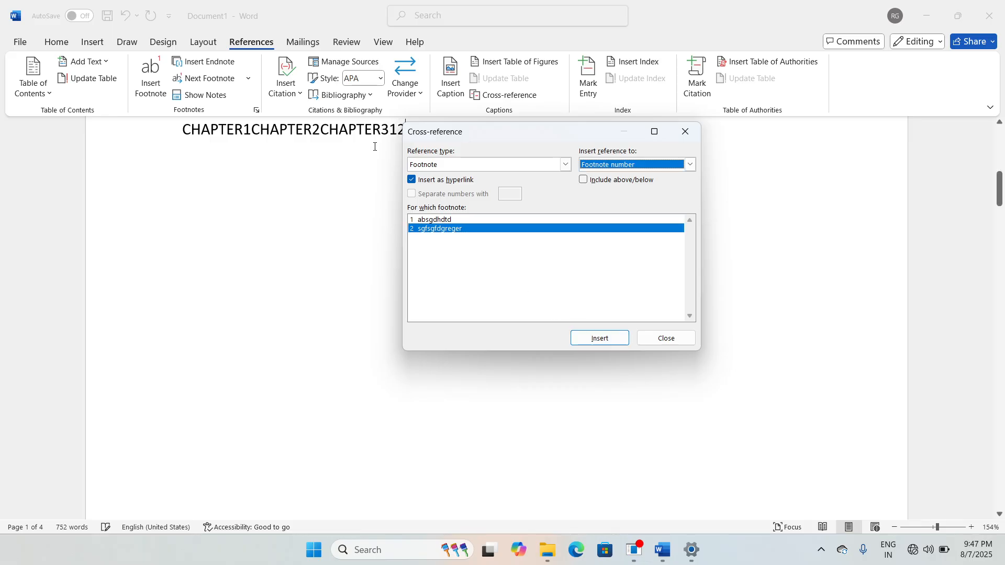
Step: Change the cross-reference type to Table
{"action": "left_click", "coordinate": [565, 164]}
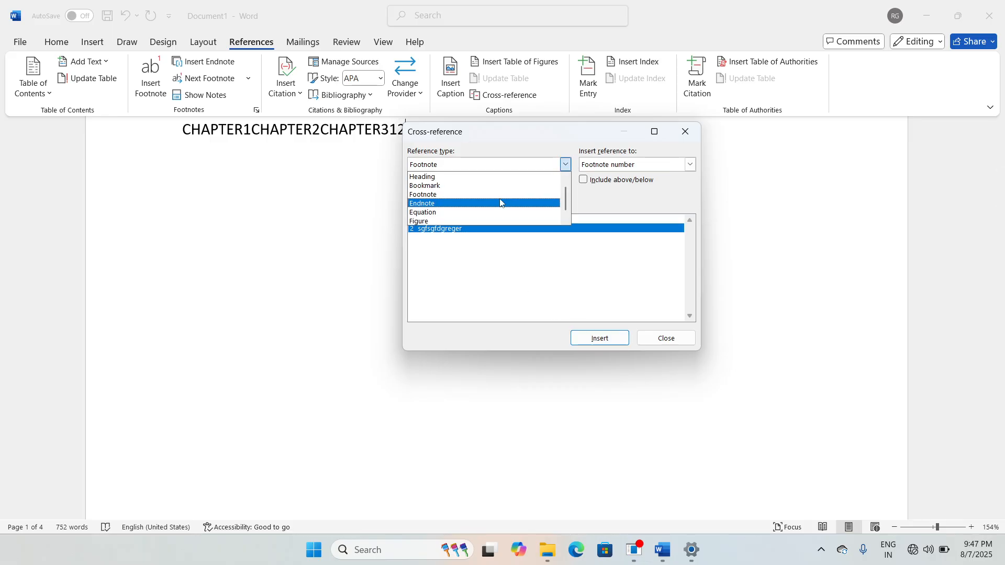
{"action": "scroll", "coordinate": [500, 203], "scroll_direction": "down", "scroll_amount": 1}
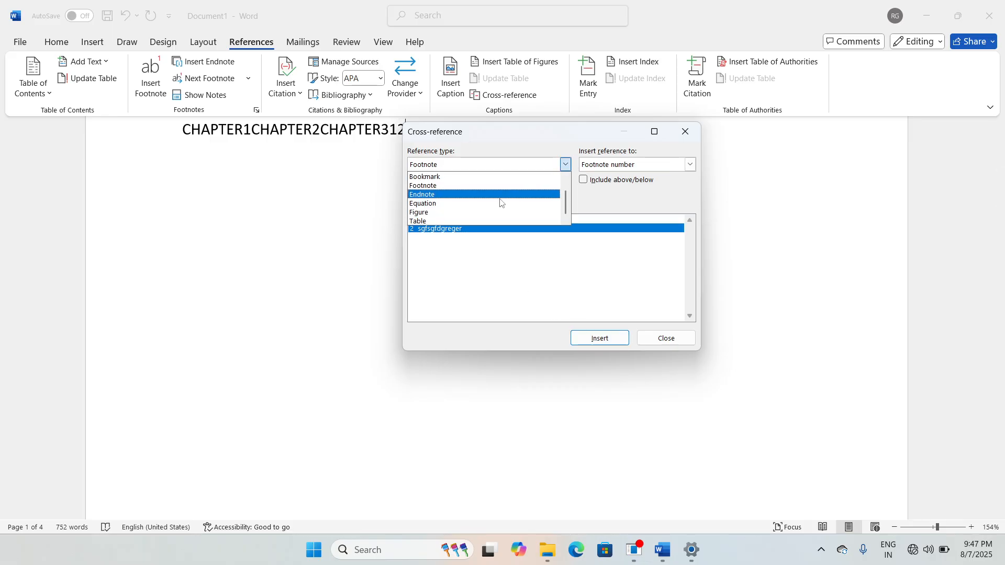
{"action": "left_click", "coordinate": [449, 224]}
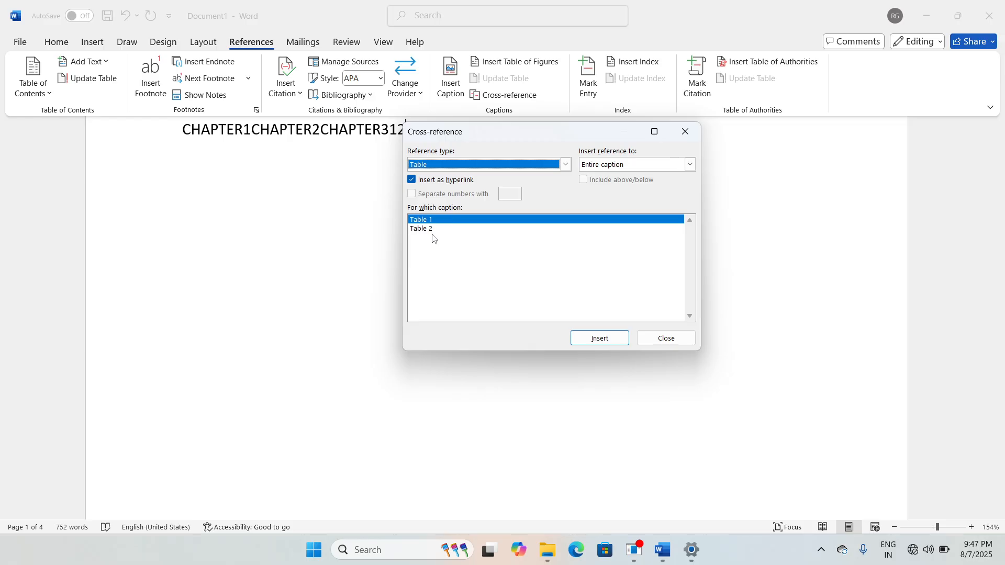
Step: Insert caption cross-references to Table 1 and Table 2, then close the Cross-reference dialog
{"action": "left_click", "coordinate": [600, 338]}
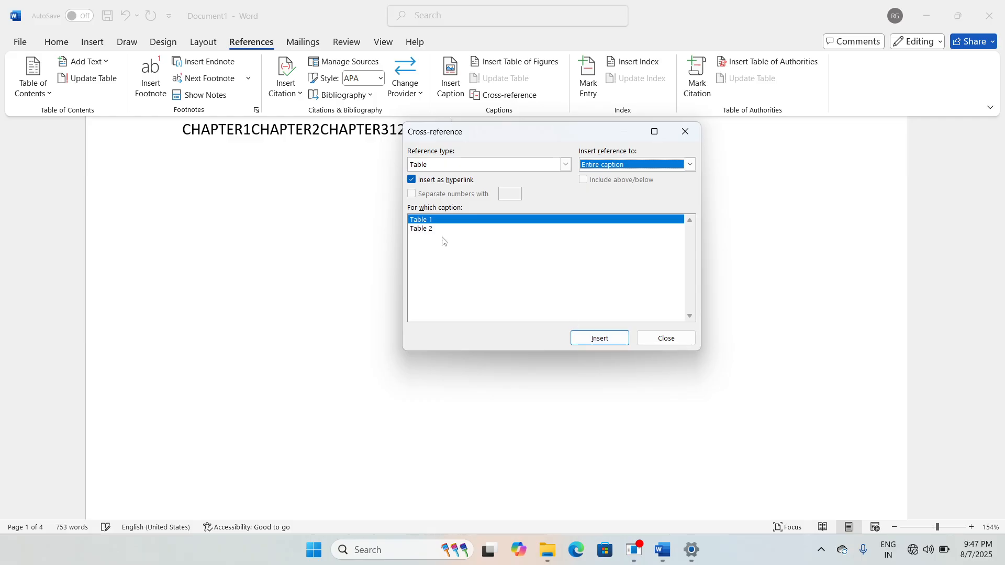
{"action": "left_click", "coordinate": [430, 229]}
{"action": "left_click", "coordinate": [597, 340]}
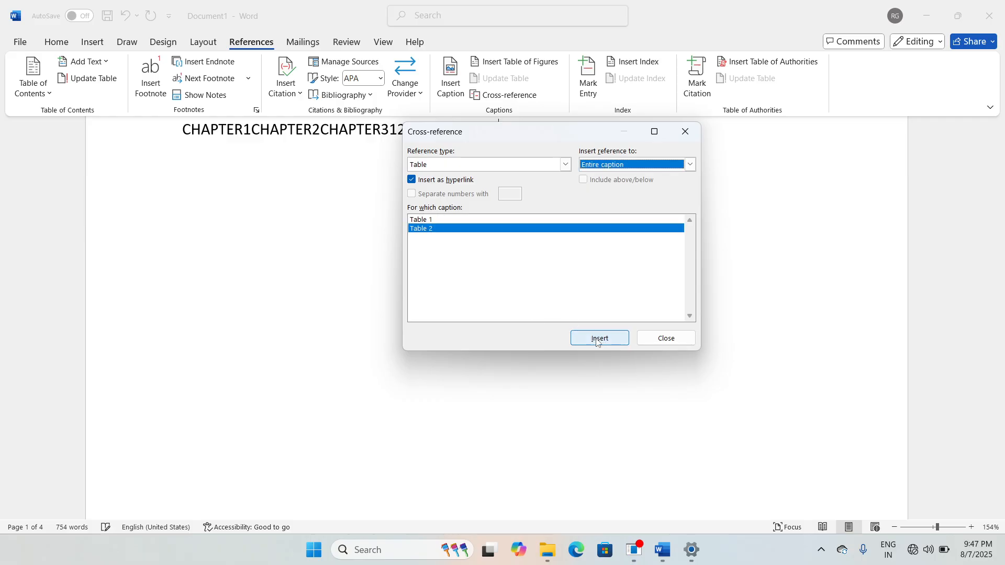
{"action": "left_click", "coordinate": [668, 341]}
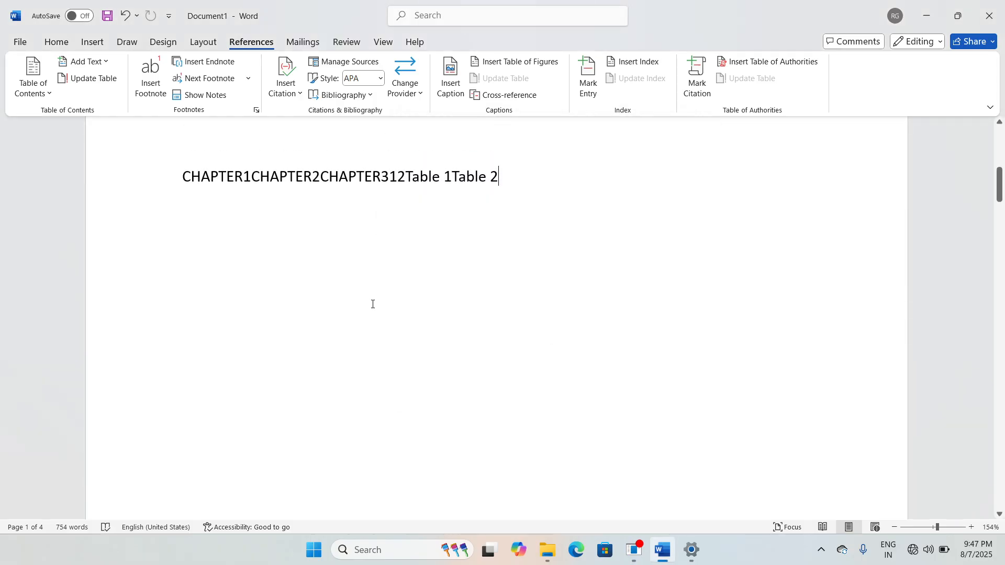
Step: Put a space between each reference so the line reads 'CHAPTER1 CHAPTER2 CHAPTER3 1 2 Table 1 Table 2'
{"action": "left_click", "coordinate": [256, 187]}
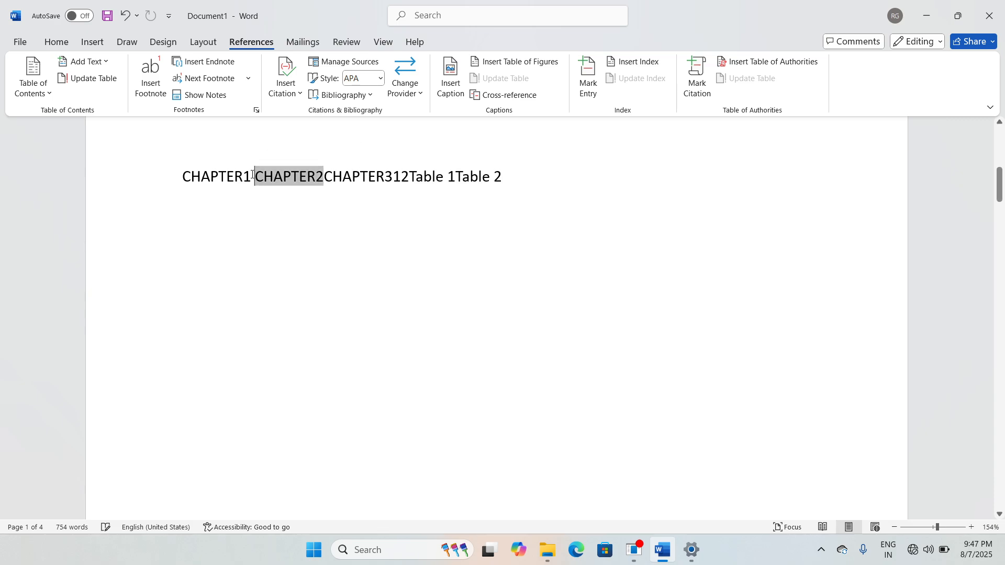
{"action": "left_click", "coordinate": [324, 181]}
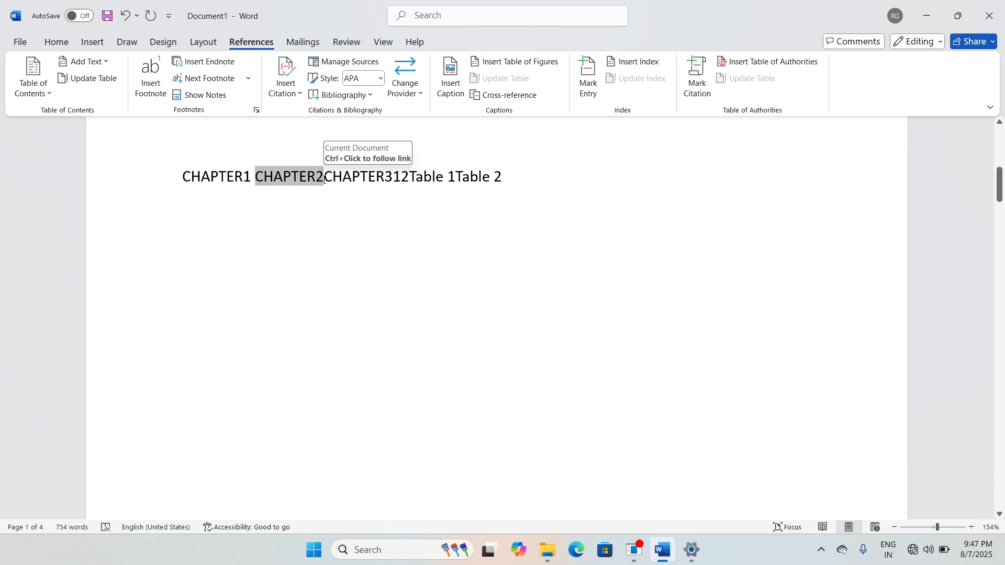
{"action": "left_click", "coordinate": [398, 180]}
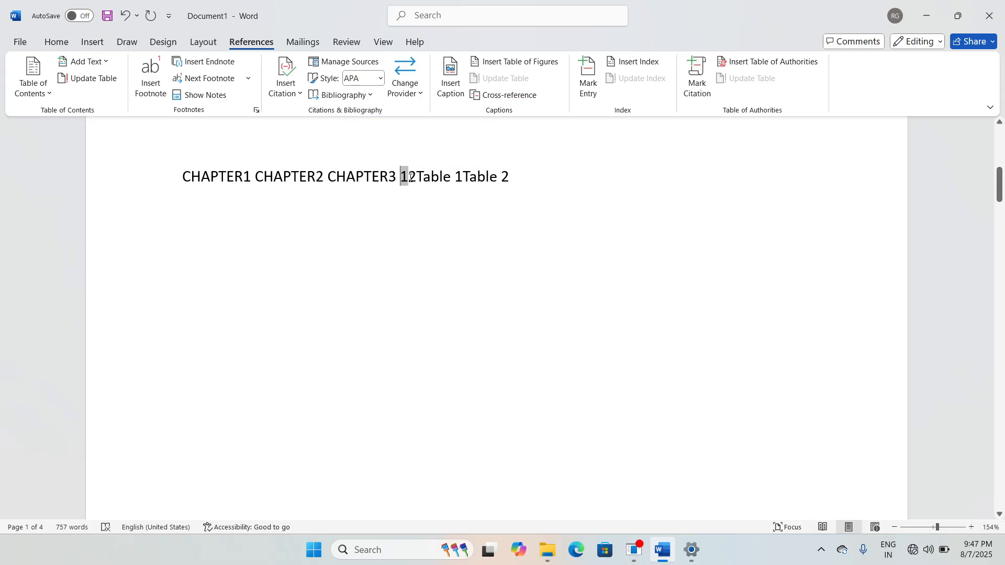
{"action": "left_click", "coordinate": [409, 179]}
{"action": "left_click", "coordinate": [423, 179]}
{"action": "left_click", "coordinate": [468, 179]}
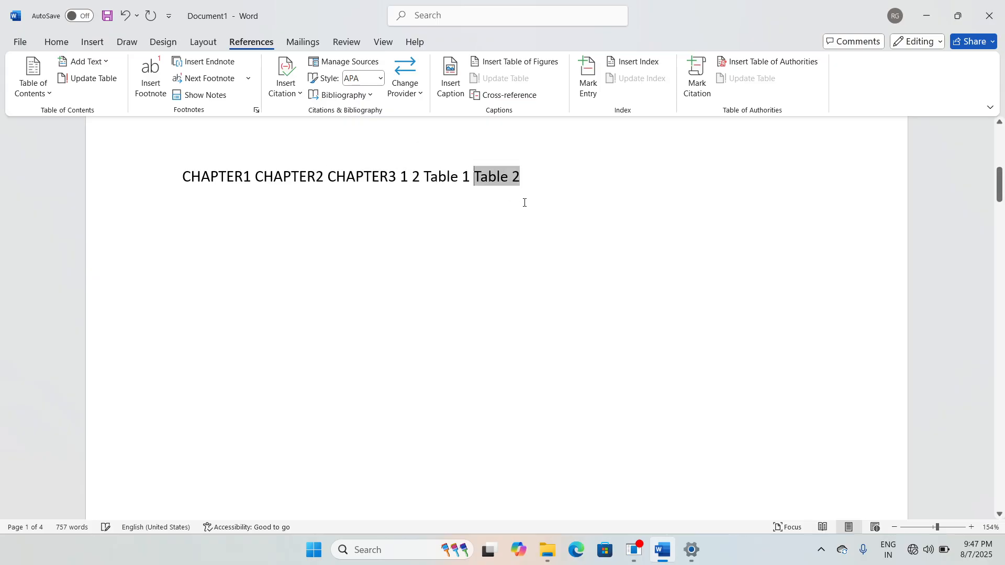
{"action": "left_click", "coordinate": [505, 263]}
{"action": "scroll", "coordinate": [504, 294], "scroll_direction": "up", "scroll_amount": 3}
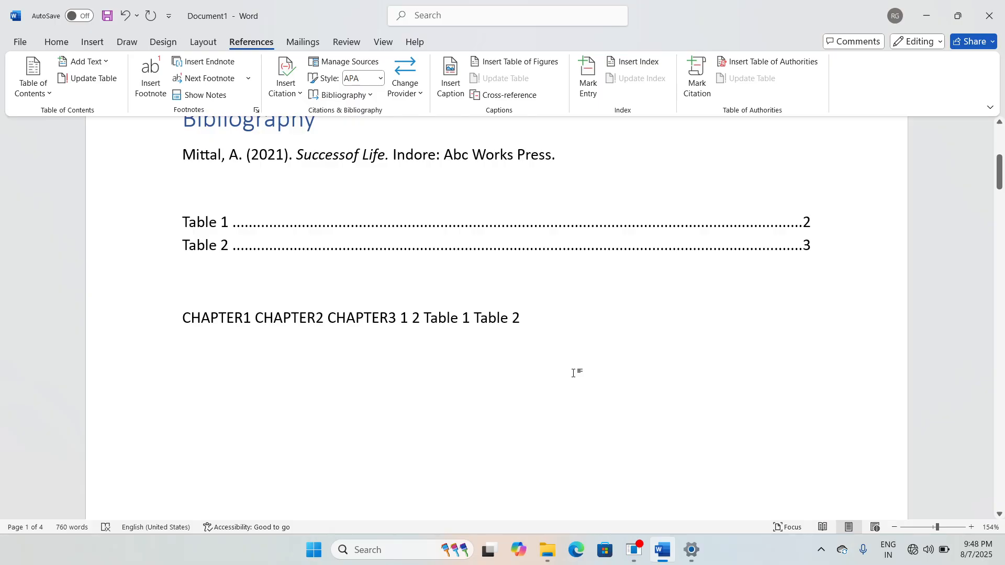
{"action": "left_click", "coordinate": [235, 325], "text": "ctrl"}
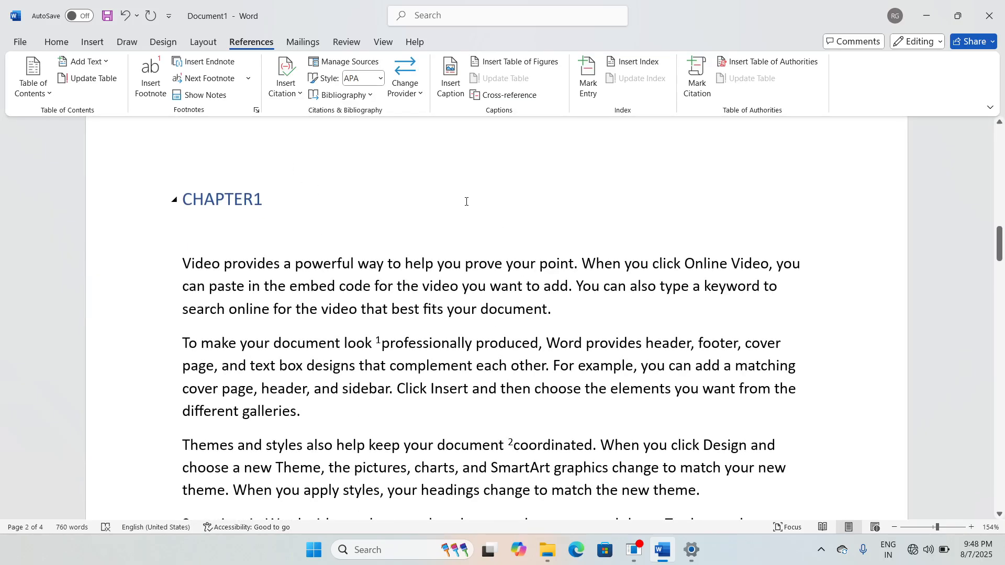
{"action": "scroll", "coordinate": [507, 364], "scroll_direction": "up", "scroll_amount": 10}
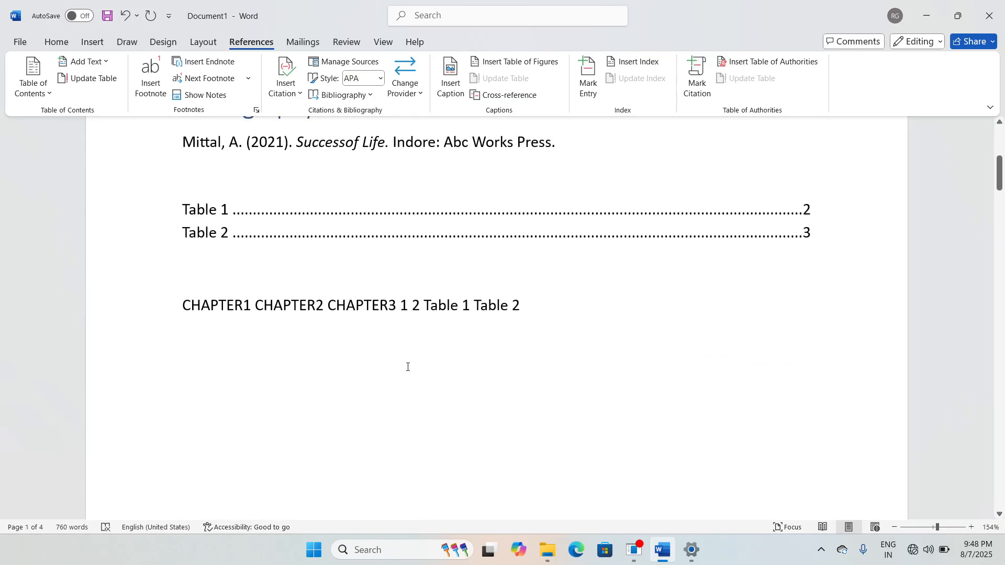
{"action": "left_click", "coordinate": [319, 308], "text": "ctrl"}
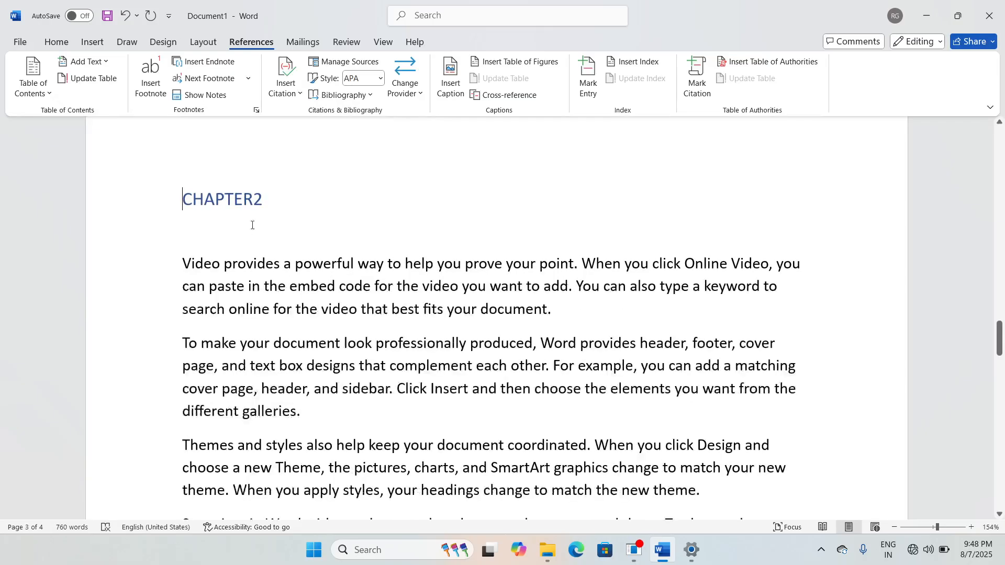
{"action": "scroll", "coordinate": [395, 398], "scroll_direction": "up", "scroll_amount": 15}
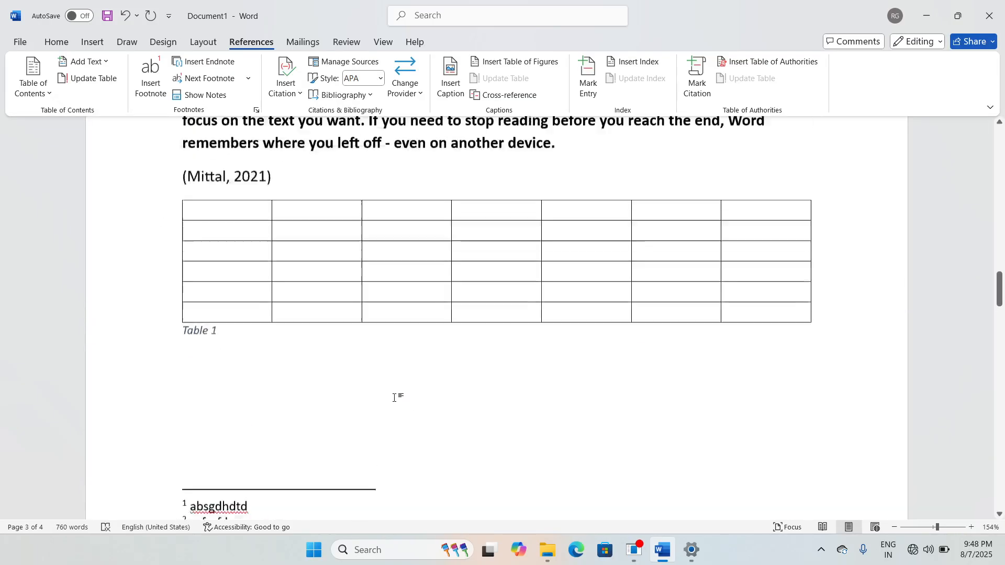
{"action": "scroll", "coordinate": [398, 403], "scroll_direction": "up", "scroll_amount": 5}
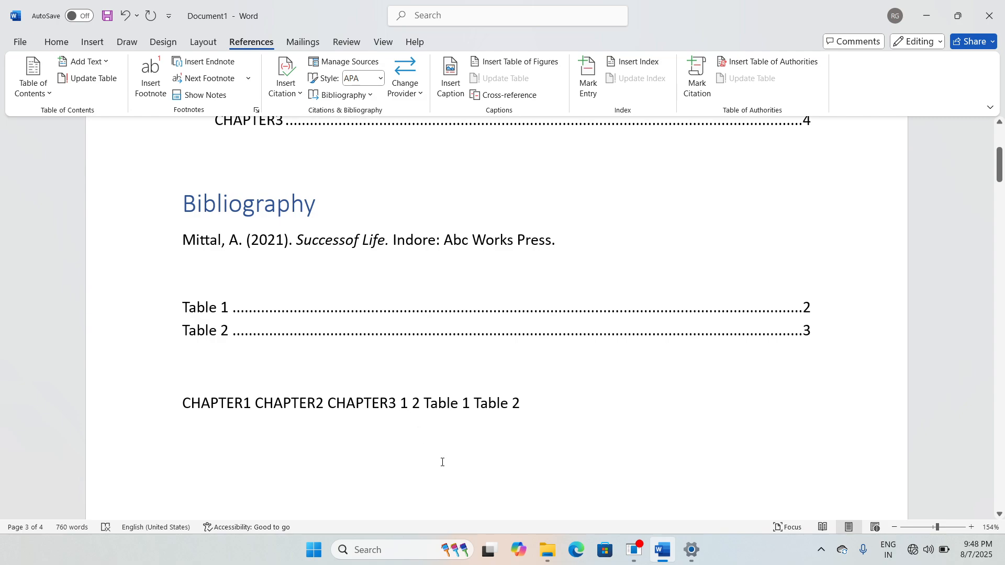
{"action": "triple_click", "coordinate": [404, 408]}
{"action": "left_click", "coordinate": [405, 409]}
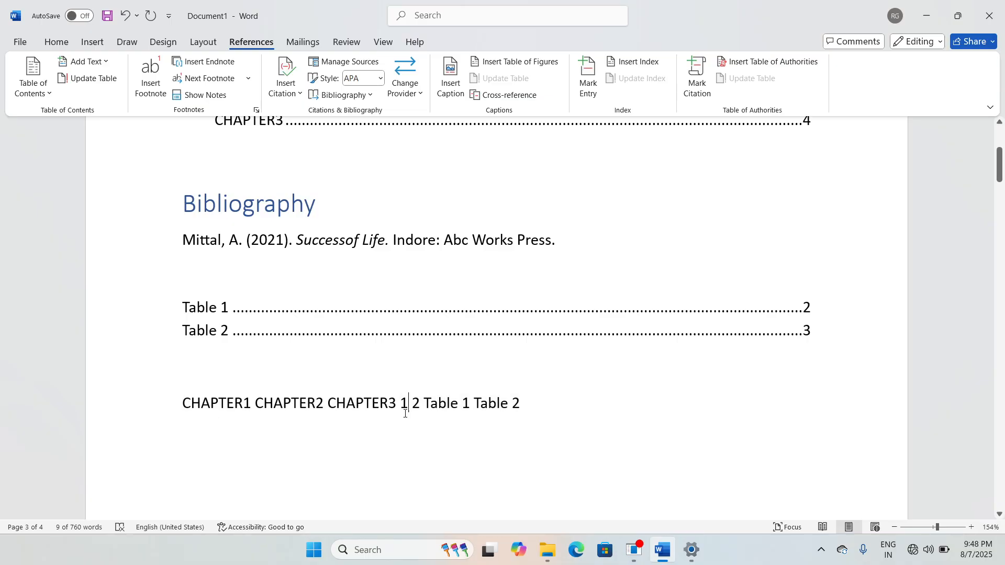
{"action": "scroll", "coordinate": [404, 408], "scroll_direction": "down", "scroll_amount": 10}
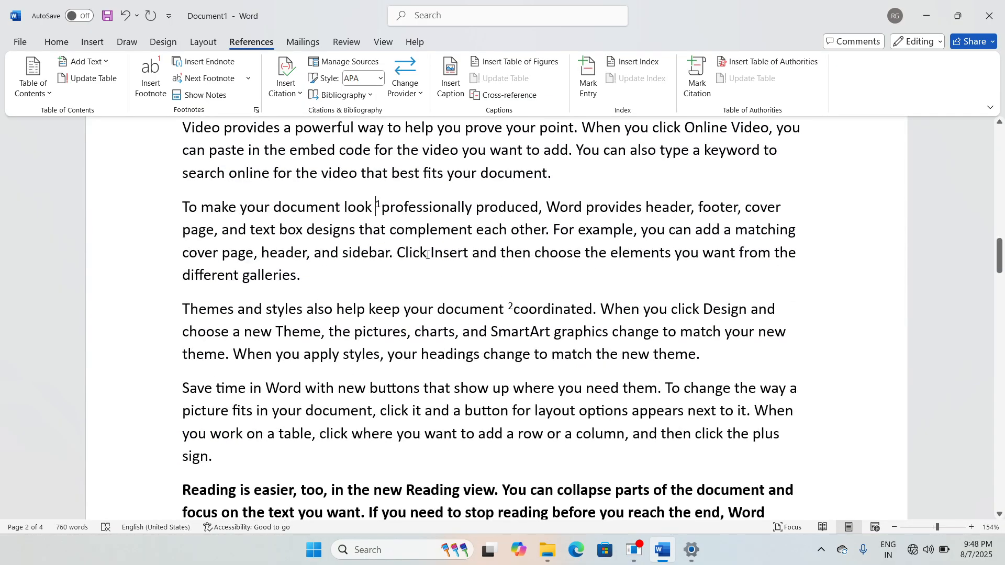
{"action": "scroll", "coordinate": [455, 334], "scroll_direction": "up", "scroll_amount": 10}
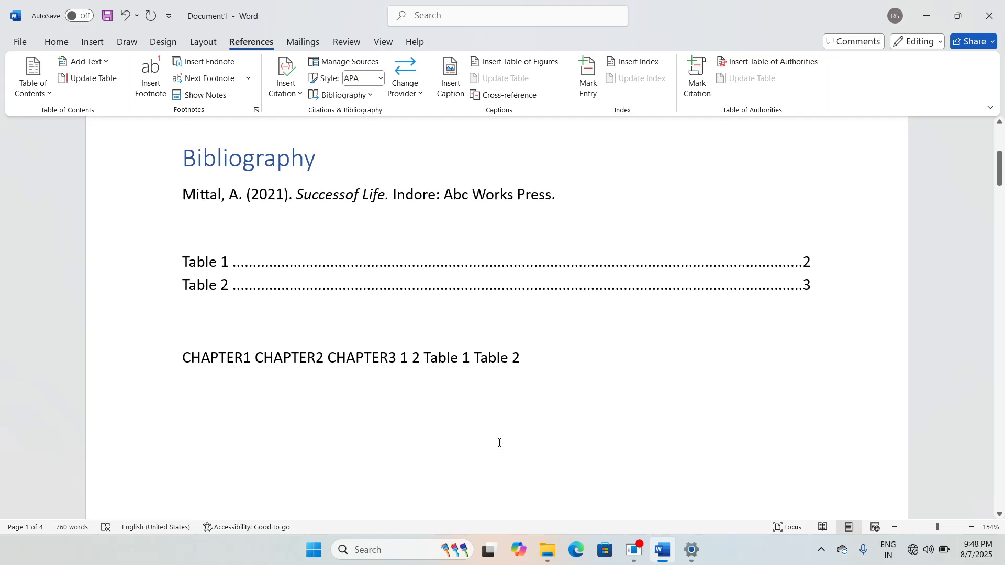
Step: Scroll to the CHAPTER1 text on page 2 and open the Mark Index Entry window
{"action": "left_click", "coordinate": [452, 358], "text": "ctrl"}
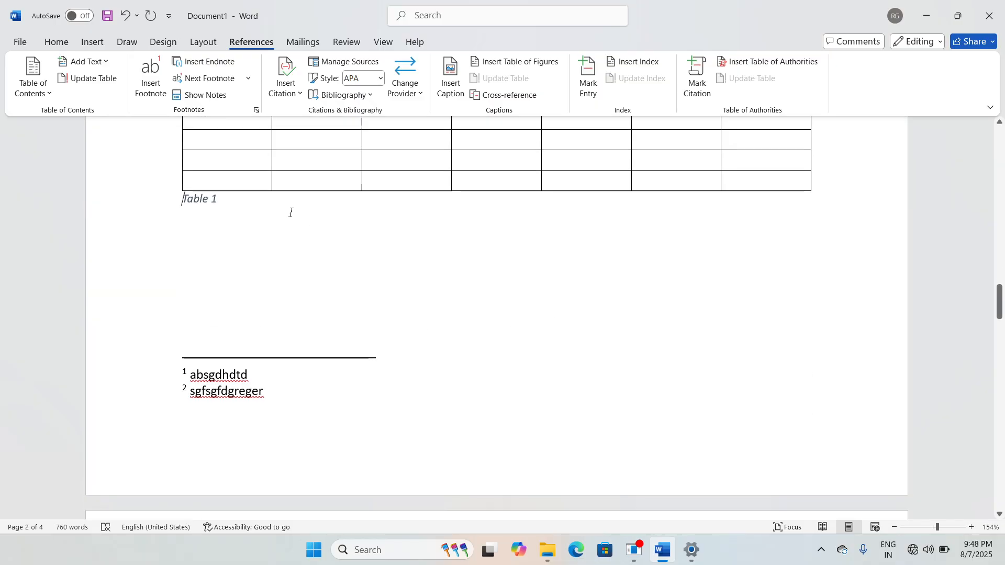
{"action": "scroll", "coordinate": [420, 317], "scroll_direction": "up", "scroll_amount": 20}
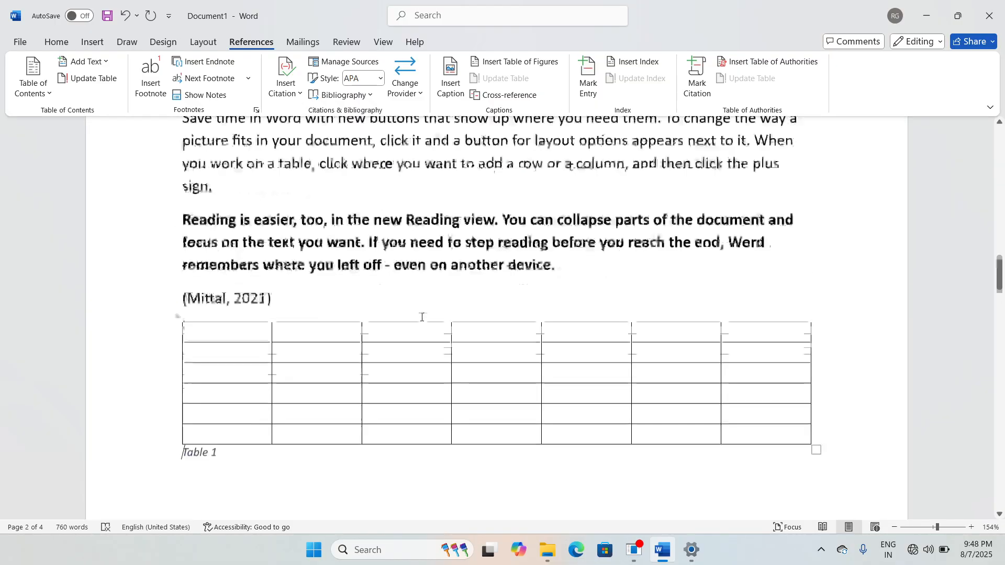
{"action": "scroll", "coordinate": [422, 316], "scroll_direction": "up", "scroll_amount": 5}
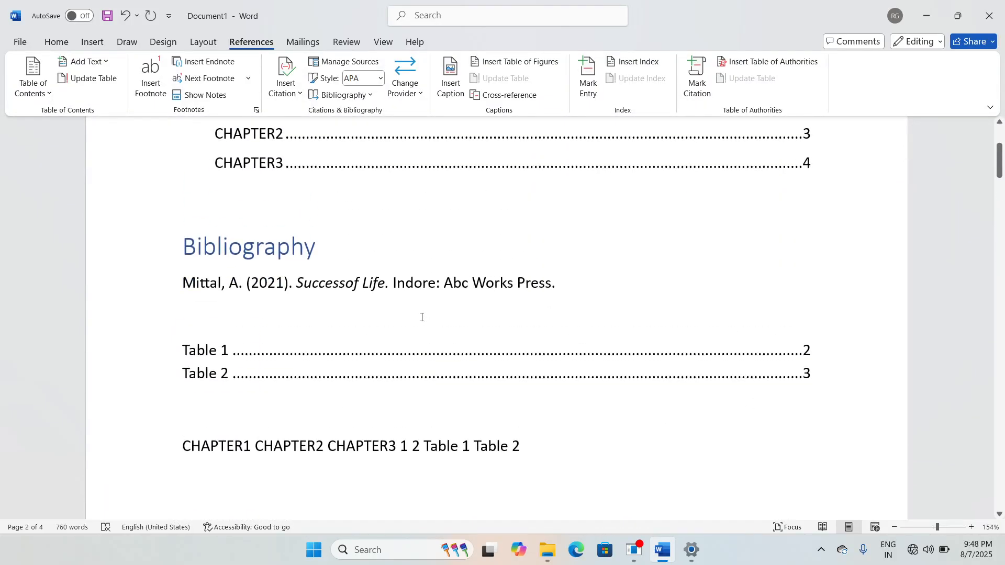
{"action": "scroll", "coordinate": [422, 316], "scroll_direction": "down", "scroll_amount": 3}
{"action": "scroll", "coordinate": [422, 316], "scroll_direction": "up", "scroll_amount": 2}
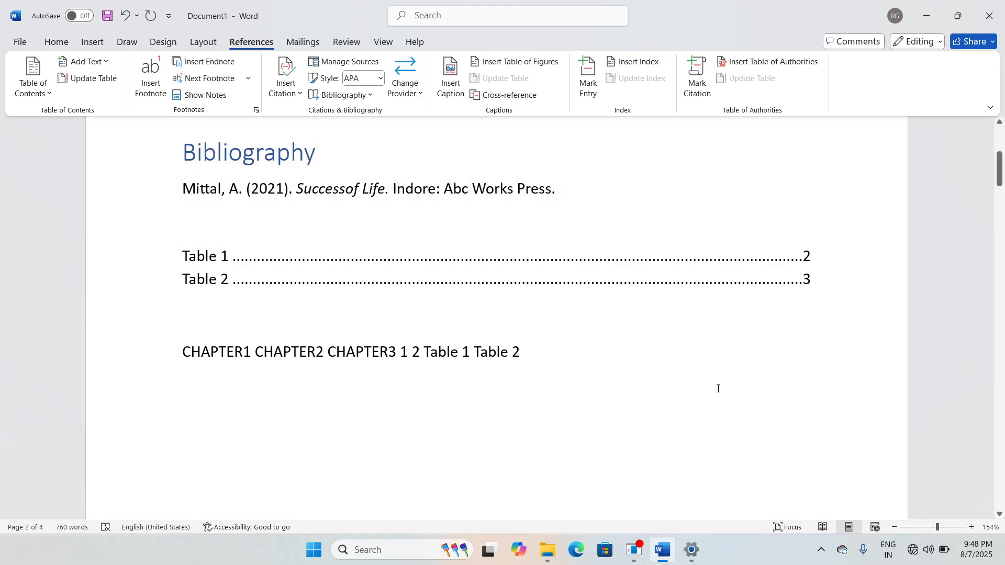
{"action": "scroll", "coordinate": [717, 391], "scroll_direction": "up", "scroll_amount": 3}
{"action": "scroll", "coordinate": [741, 414], "scroll_direction": "down", "scroll_amount": 1}
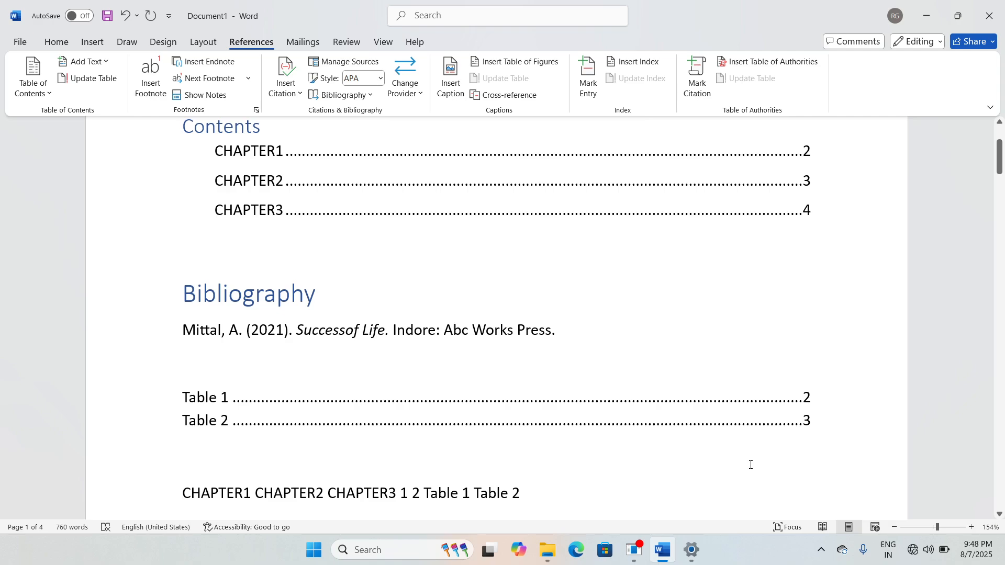
{"action": "scroll", "coordinate": [751, 465], "scroll_direction": "up", "scroll_amount": 2}
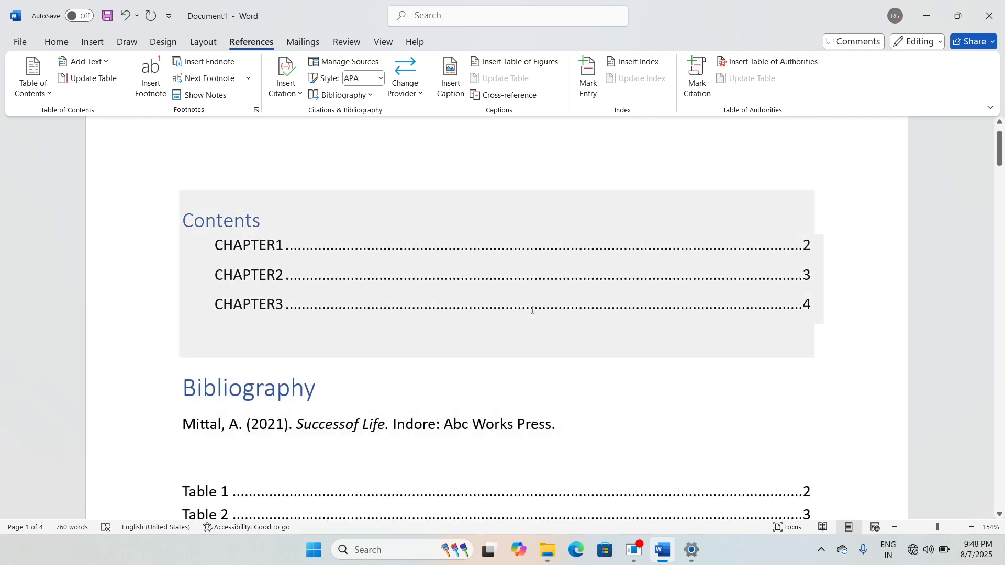
{"action": "scroll", "coordinate": [746, 329], "scroll_direction": "down", "scroll_amount": 2}
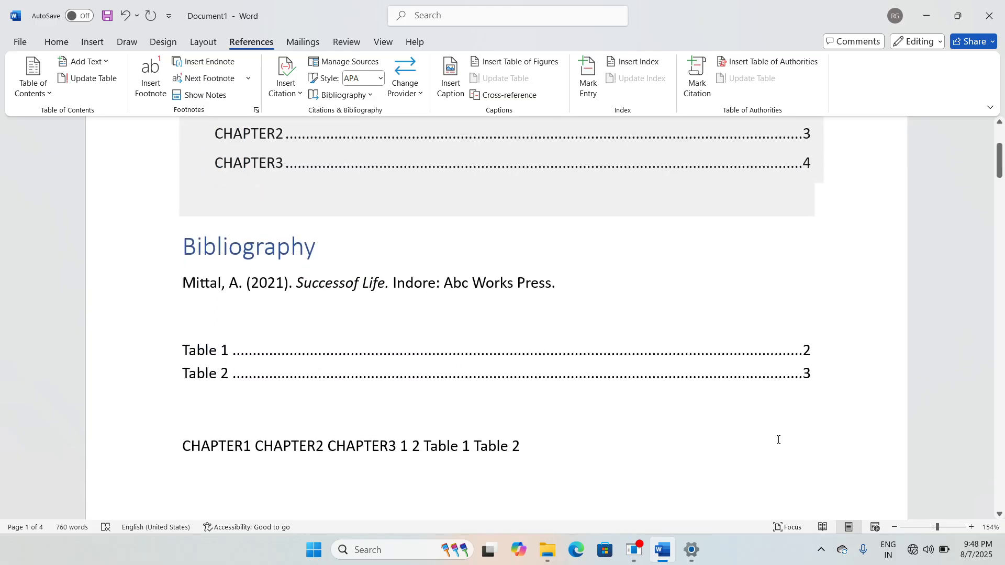
{"action": "scroll", "coordinate": [737, 465], "scroll_direction": "down", "scroll_amount": 3}
{"action": "scroll", "coordinate": [684, 344], "scroll_direction": "down", "scroll_amount": 5}
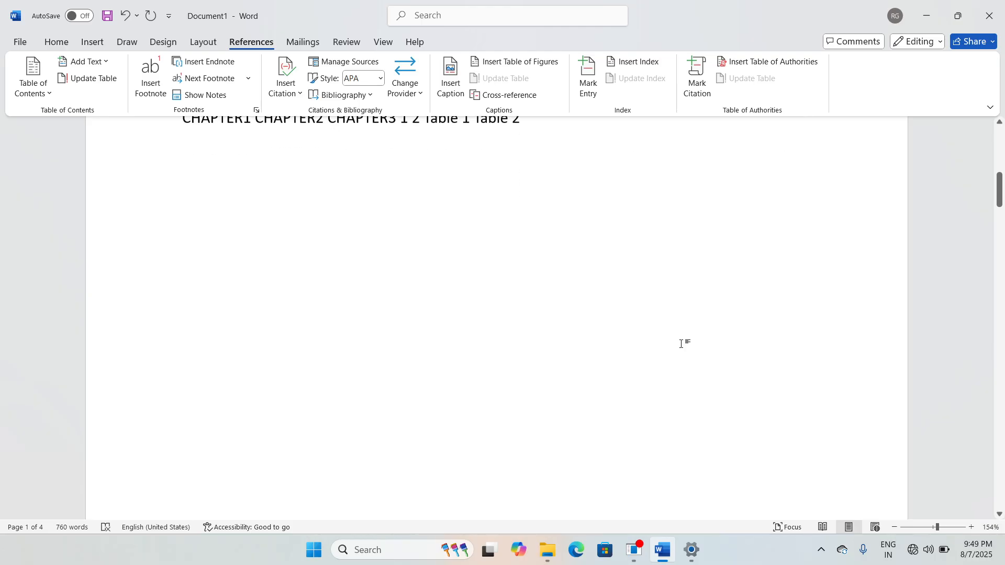
{"action": "scroll", "coordinate": [683, 343], "scroll_direction": "down", "scroll_amount": 5}
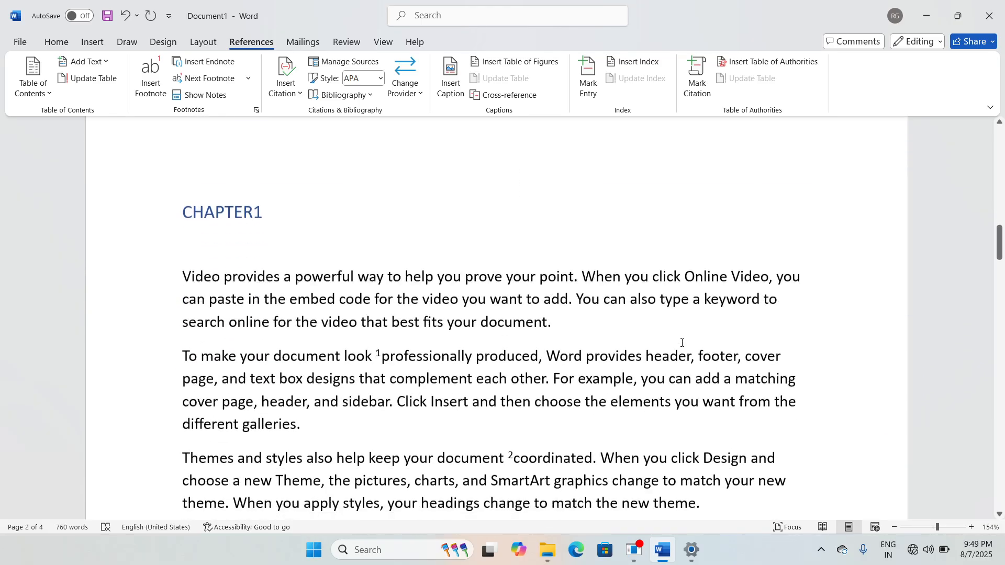
{"action": "scroll", "coordinate": [744, 408], "scroll_direction": "down", "scroll_amount": 1}
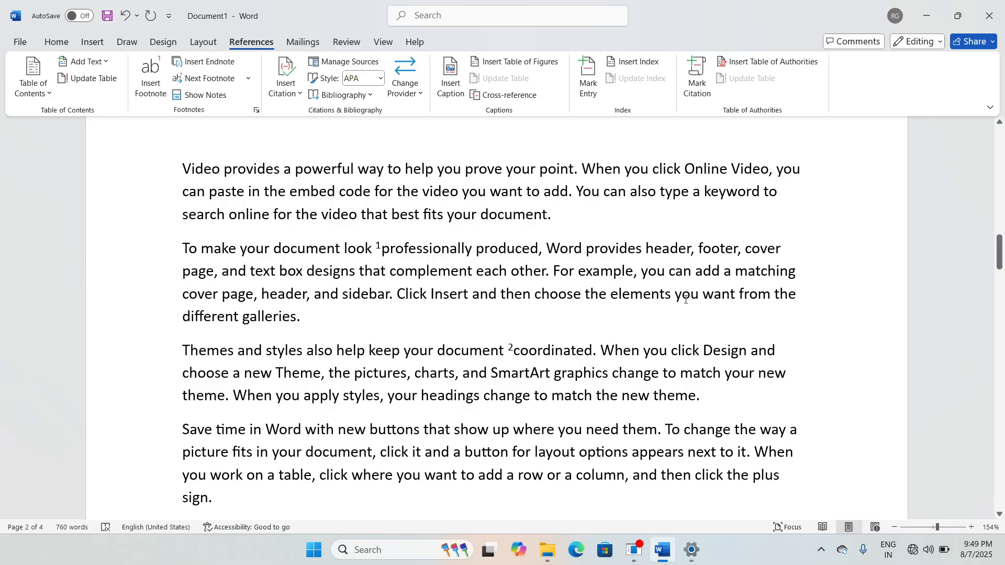
{"action": "scroll", "coordinate": [687, 299], "scroll_direction": "up", "scroll_amount": 2}
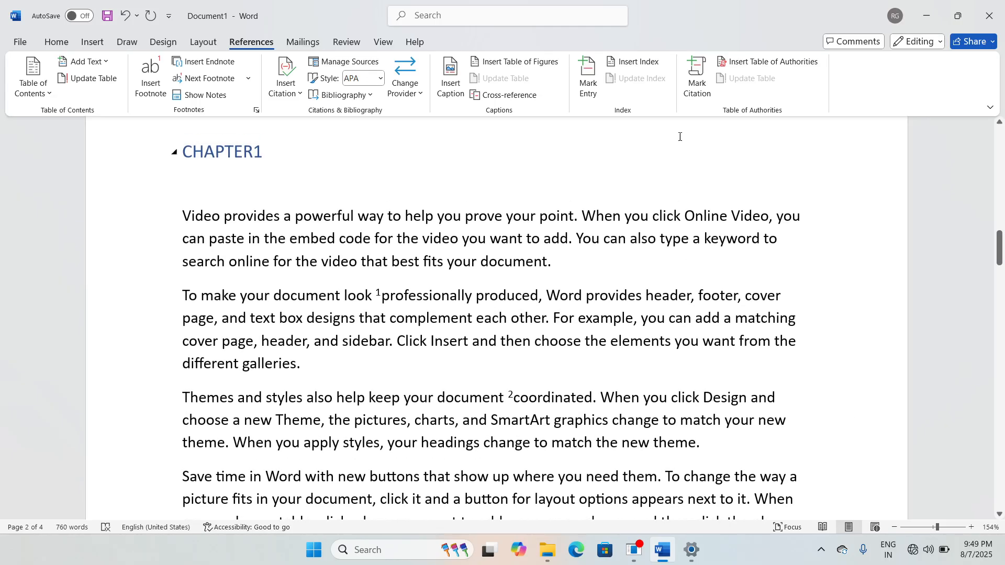
{"action": "left_click", "coordinate": [589, 84]}
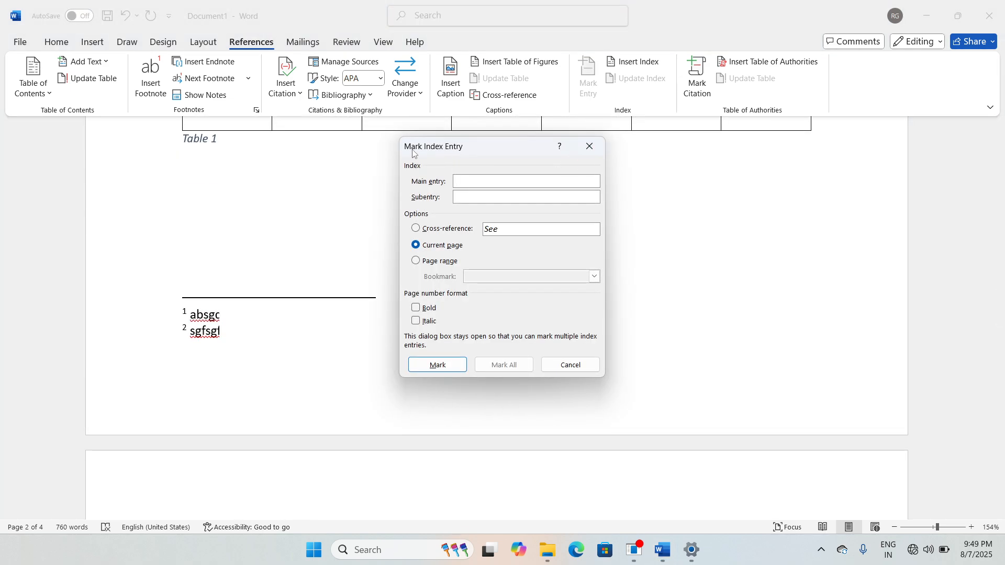
Step: Mark 'complement' as a main index entry
{"action": "left_click_drag", "start_coordinate": [431, 152], "coordinate": [804, 159]}
{"action": "left_click", "coordinate": [601, 269]}
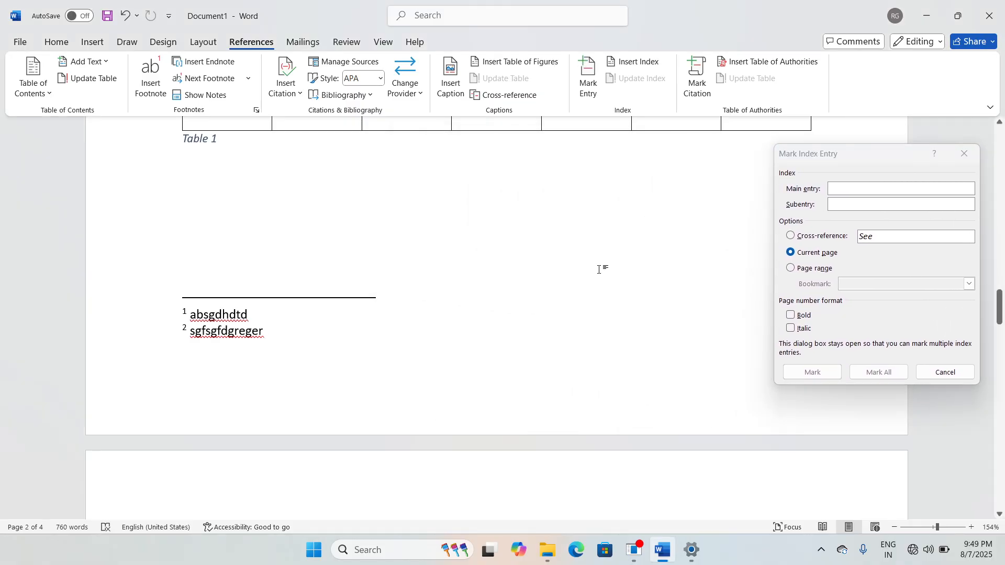
{"action": "scroll", "coordinate": [599, 270], "scroll_direction": "up", "scroll_amount": 5}
{"action": "scroll", "coordinate": [599, 270], "scroll_direction": "up", "scroll_amount": 10}
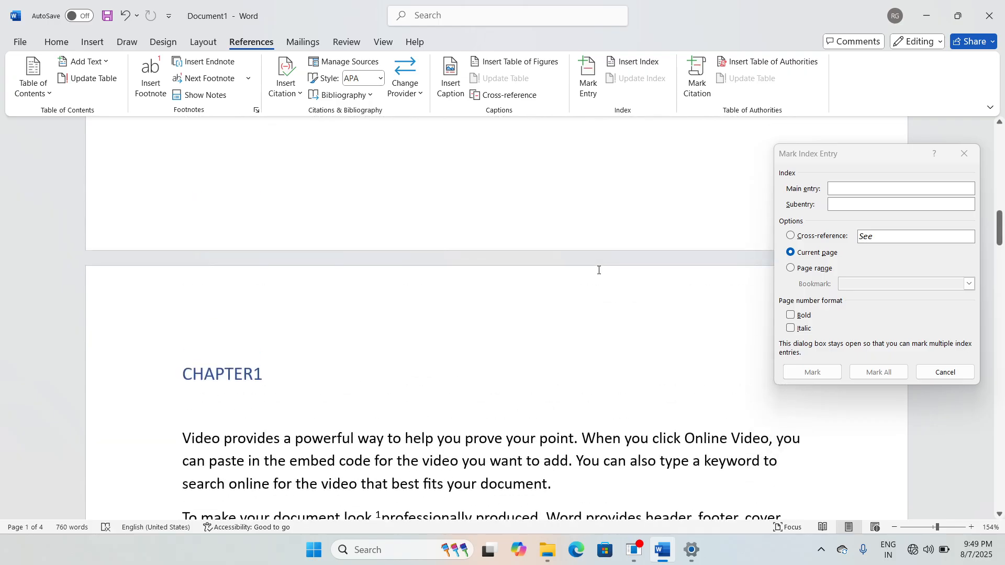
{"action": "scroll", "coordinate": [599, 271], "scroll_direction": "down", "scroll_amount": 5}
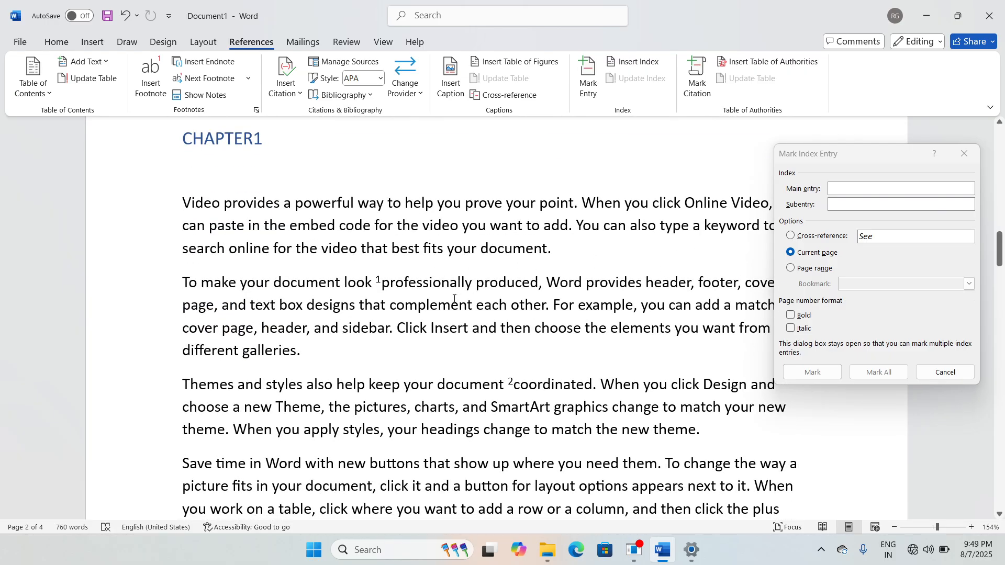
{"action": "left_click_drag", "start_coordinate": [391, 310], "coordinate": [472, 313]}
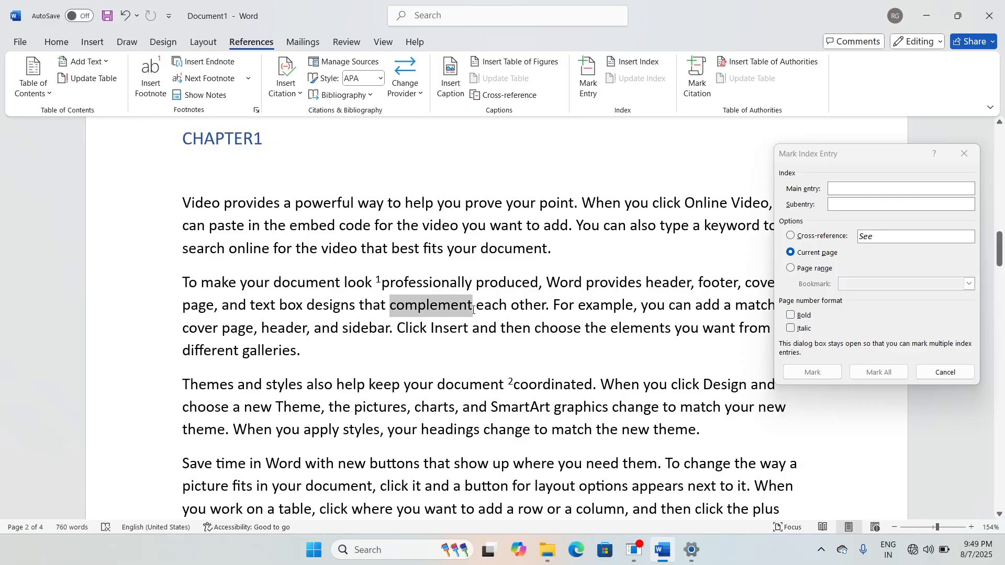
{"action": "left_click", "coordinate": [836, 201]}
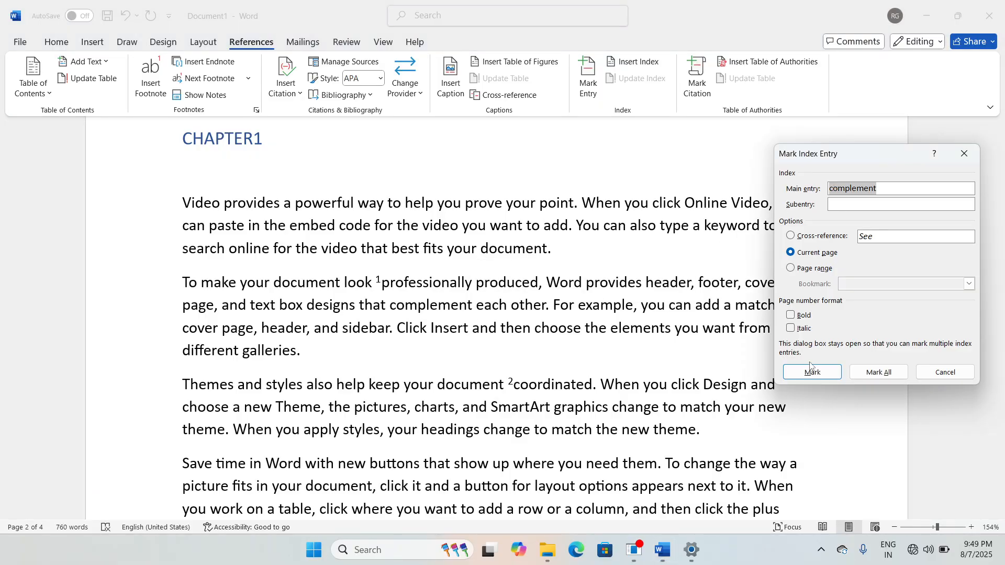
{"action": "left_click", "coordinate": [795, 371]}
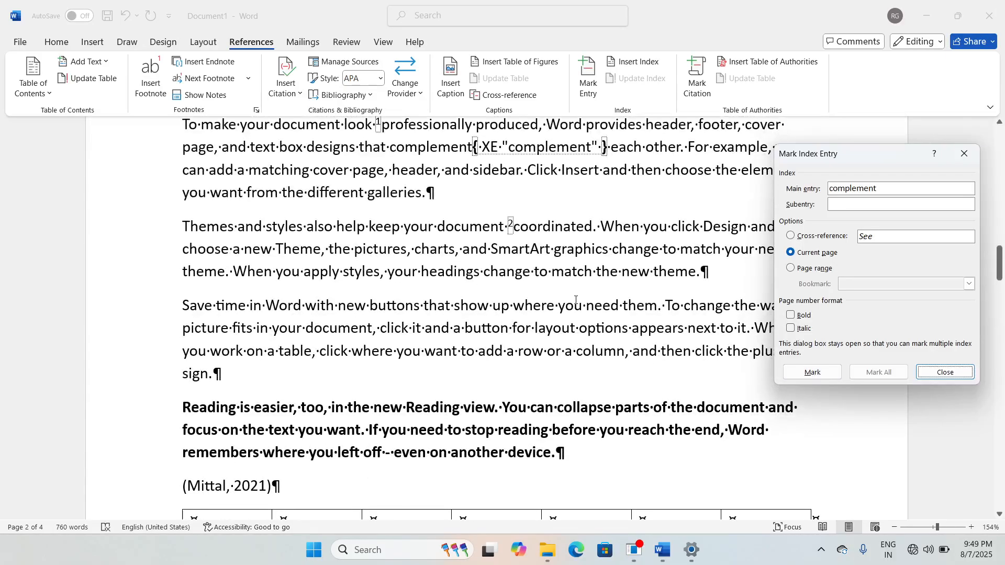
Step: Mark 'headings' and 'Insert' as index entries
{"action": "left_click", "coordinate": [498, 277]}
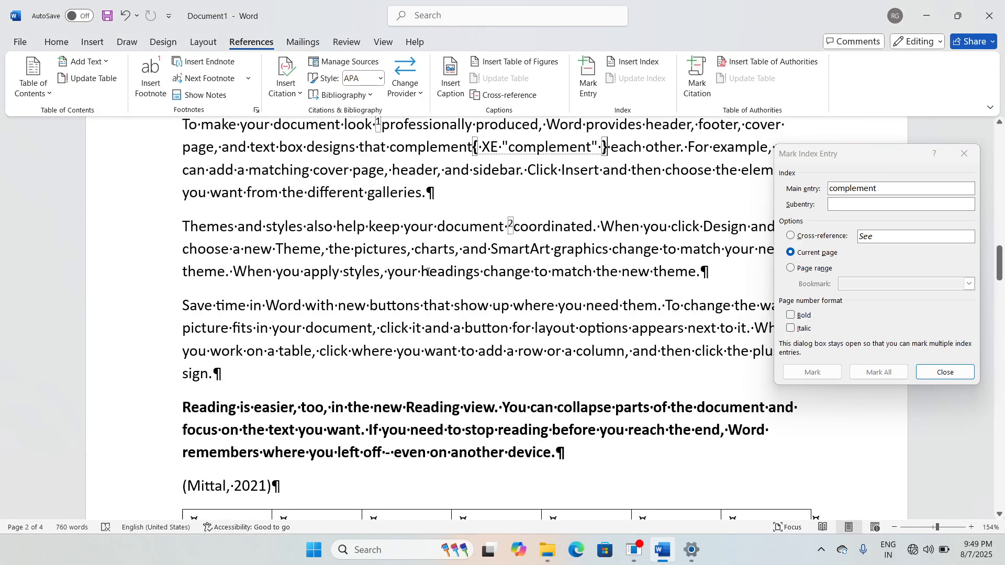
{"action": "left_click_drag", "start_coordinate": [428, 272], "coordinate": [480, 272]}
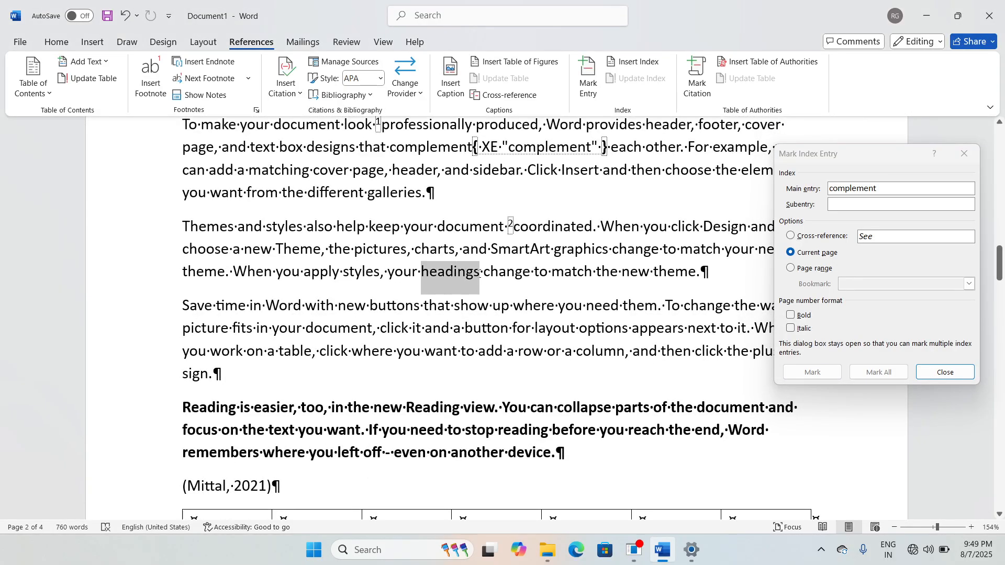
{"action": "left_click", "coordinate": [799, 204]}
{"action": "left_click", "coordinate": [812, 372]}
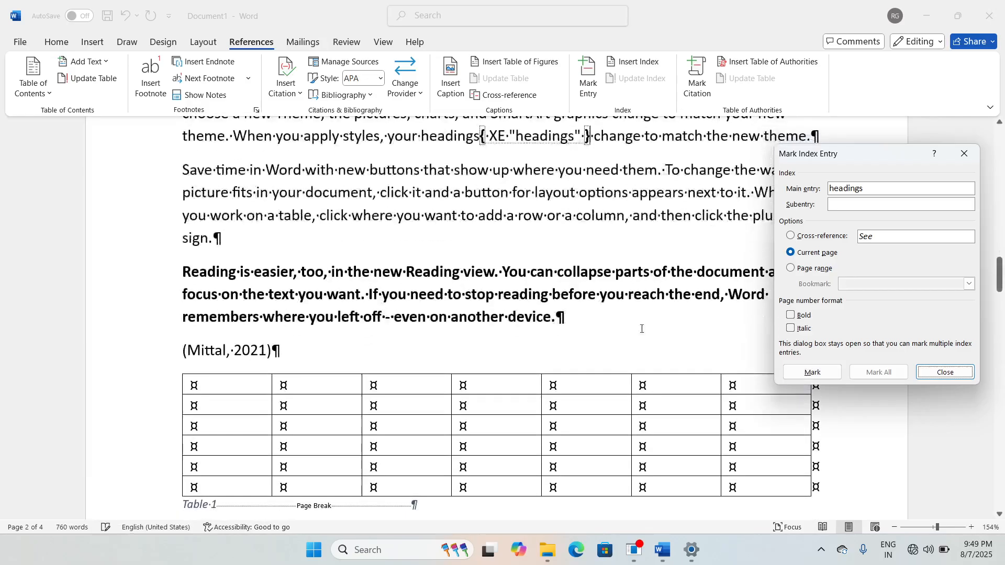
{"action": "left_click", "coordinate": [630, 325]}
{"action": "scroll", "coordinate": [629, 324], "scroll_direction": "down", "scroll_amount": 13}
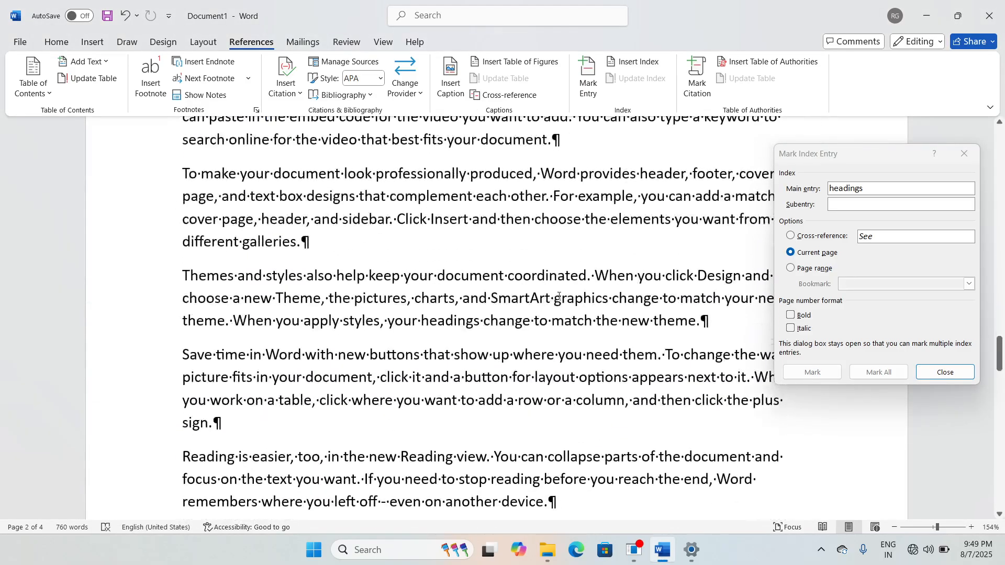
{"action": "left_click_drag", "start_coordinate": [433, 221], "coordinate": [468, 220]}
{"action": "left_click", "coordinate": [865, 197]}
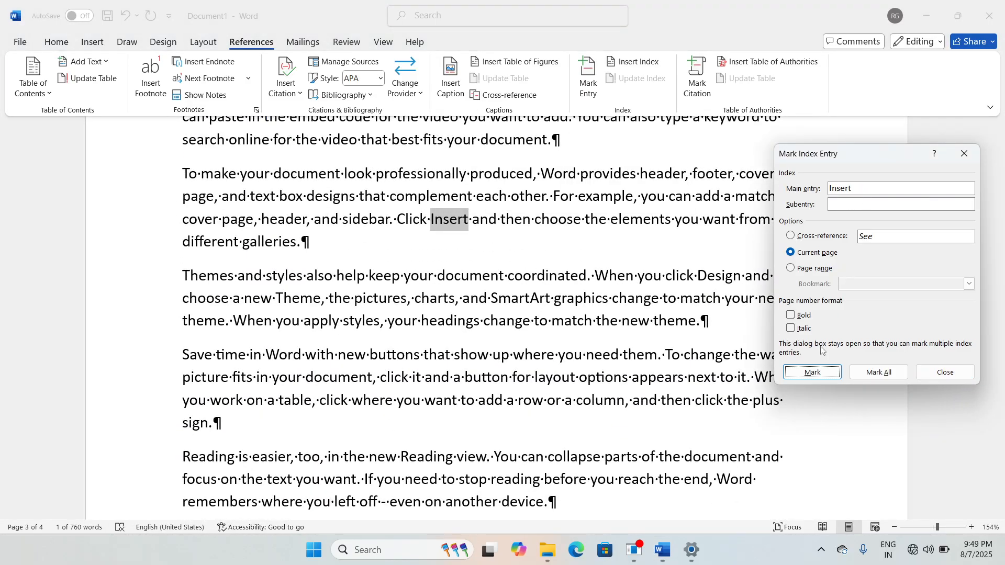
{"action": "left_click", "coordinate": [812, 373]}
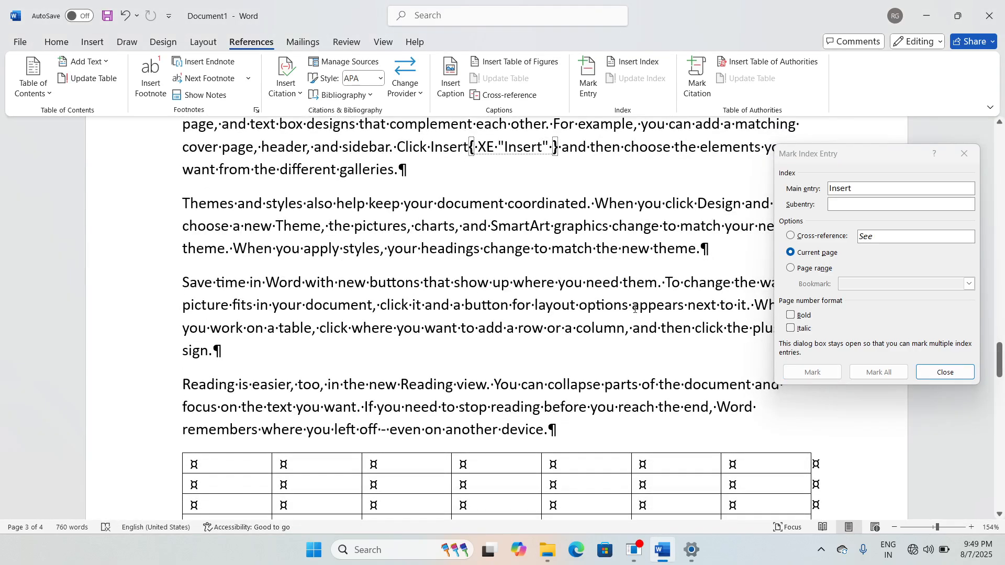
Step: Mark 'appears' and 'coordinated' as index entries
{"action": "left_click_drag", "start_coordinate": [633, 306], "coordinate": [685, 307]}
{"action": "left_click", "coordinate": [857, 264]}
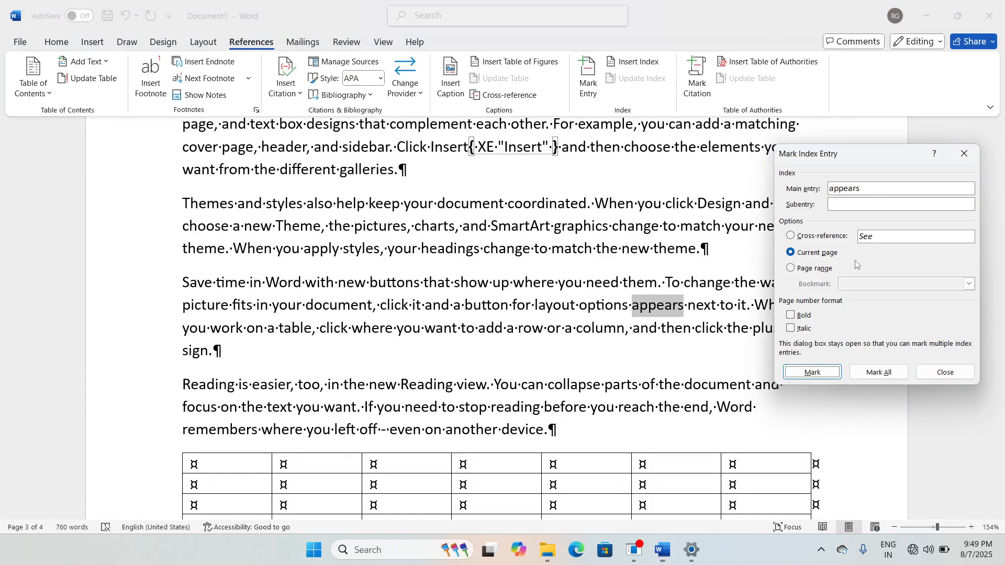
{"action": "left_click", "coordinate": [813, 372]}
{"action": "scroll", "coordinate": [552, 338], "scroll_direction": "down", "scroll_amount": 10}
{"action": "scroll", "coordinate": [552, 338], "scroll_direction": "up", "scroll_amount": 10}
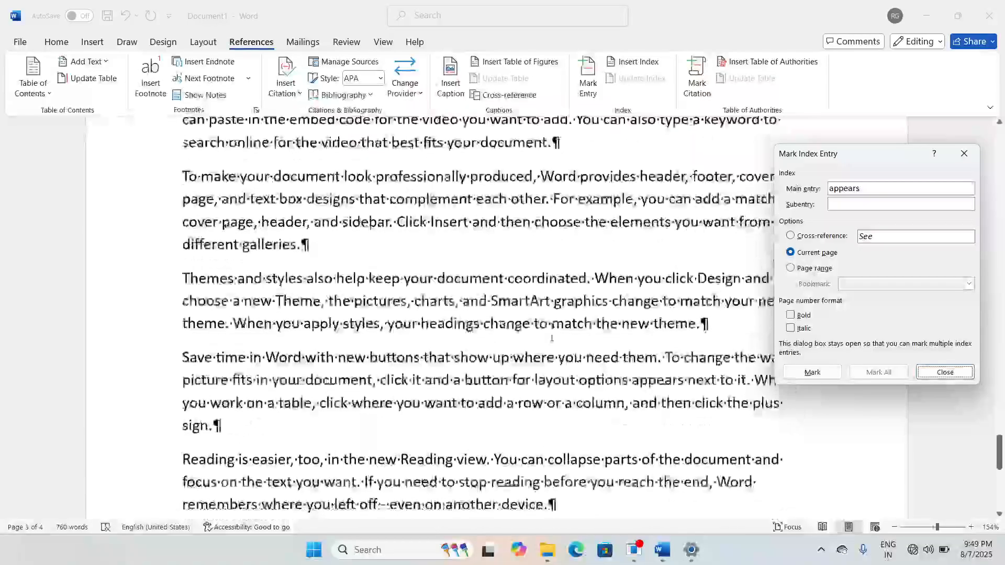
{"action": "scroll", "coordinate": [552, 338], "scroll_direction": "down", "scroll_amount": 1}
{"action": "left_click", "coordinate": [545, 232]}
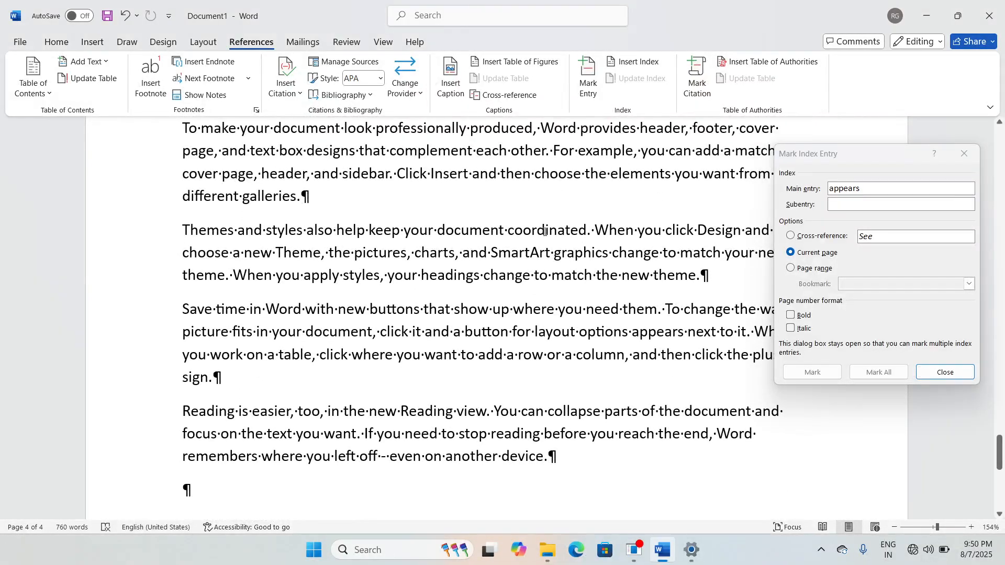
{"action": "left_click_drag", "start_coordinate": [513, 232], "coordinate": [586, 232]}
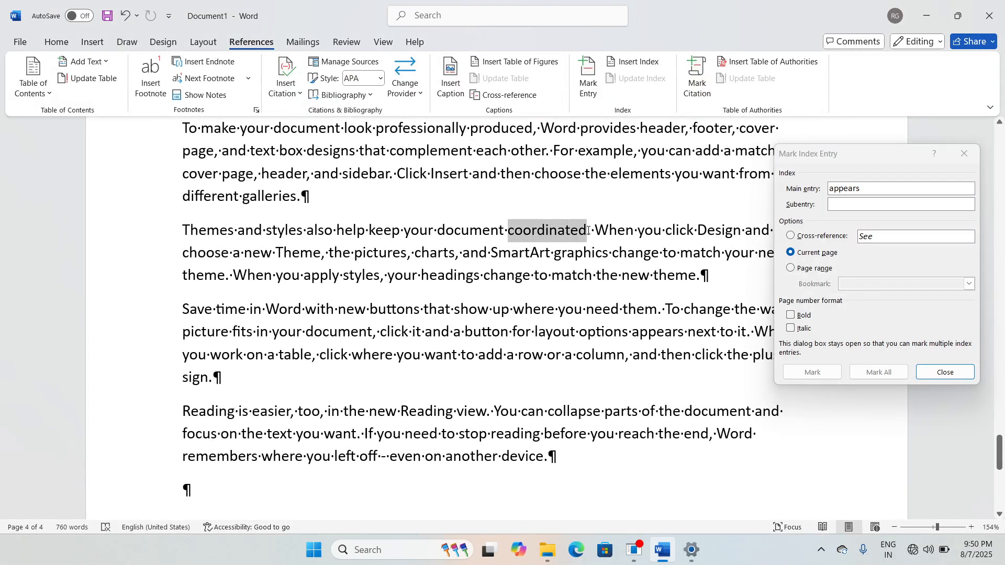
{"action": "left_click", "coordinate": [840, 216]}
{"action": "left_click", "coordinate": [812, 373]}
Step: Mark 'collapse' as an index entry and close the Mark Index Entry window
{"action": "scroll", "coordinate": [553, 331], "scroll_direction": "down", "scroll_amount": 3}
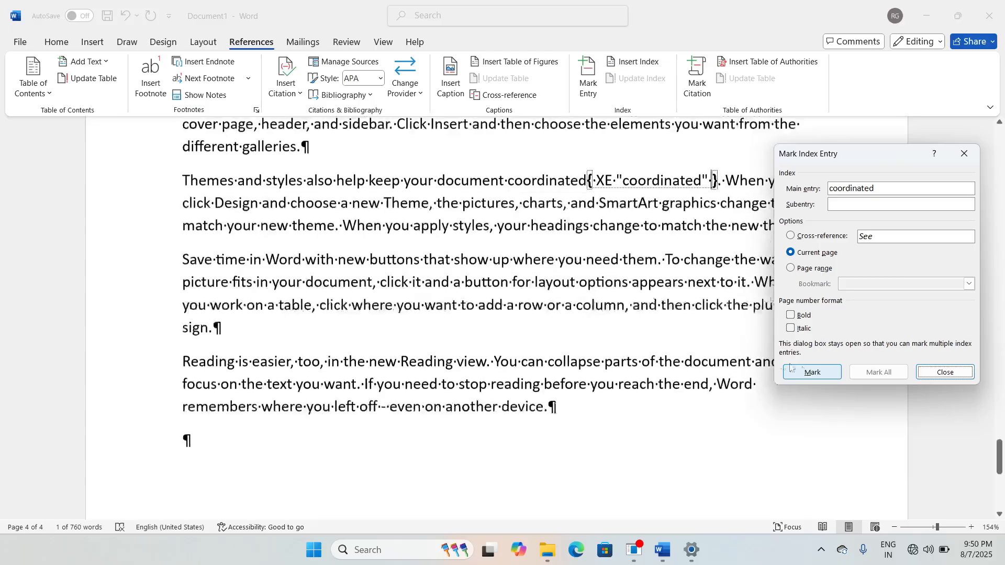
{"action": "left_click", "coordinate": [553, 331]}
{"action": "left_click_drag", "start_coordinate": [548, 331], "coordinate": [600, 332]}
{"action": "left_click", "coordinate": [879, 218]}
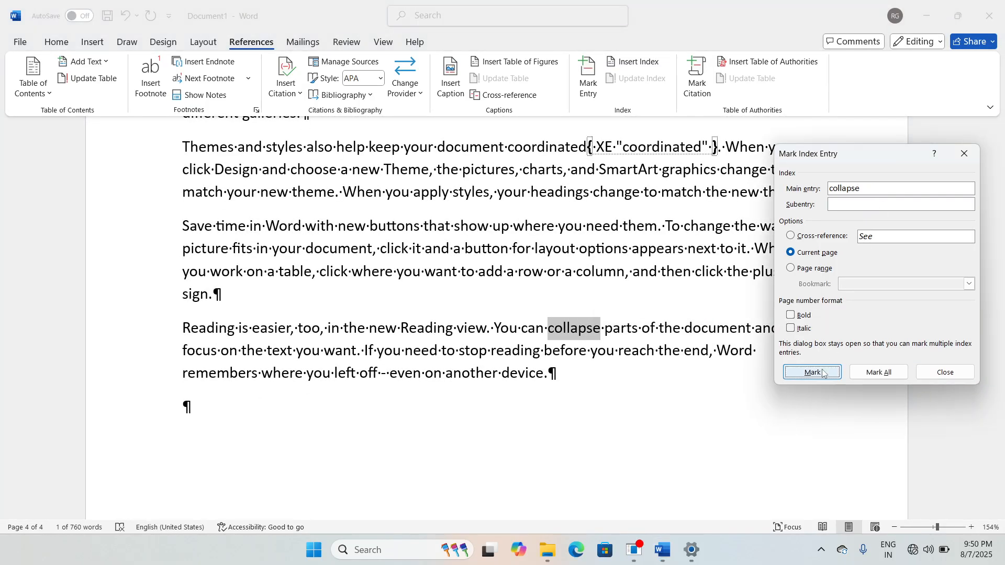
{"action": "left_click", "coordinate": [812, 372]}
{"action": "scroll", "coordinate": [594, 229], "scroll_direction": "up", "scroll_amount": 6}
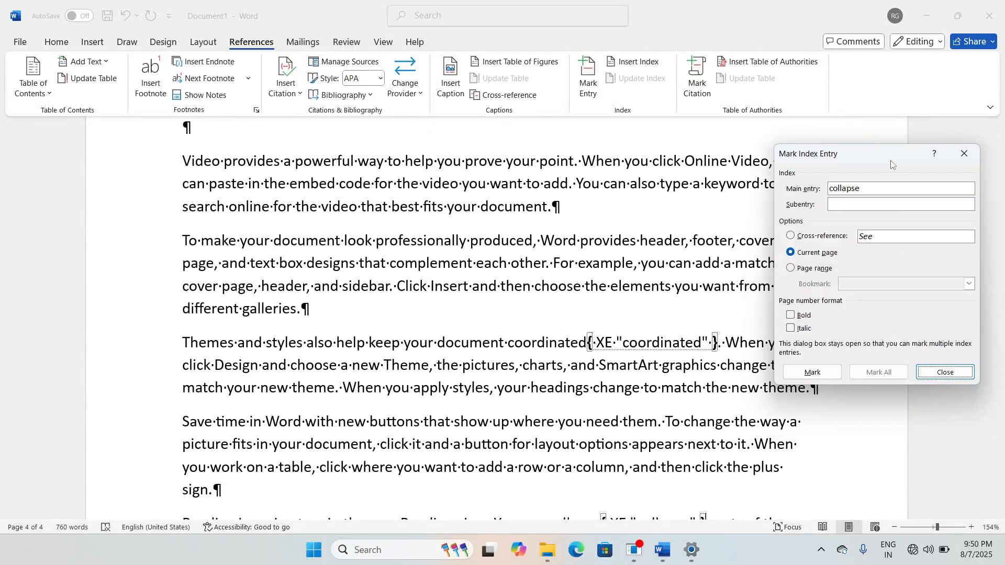
{"action": "left_click_drag", "start_coordinate": [892, 162], "coordinate": [585, 161]}
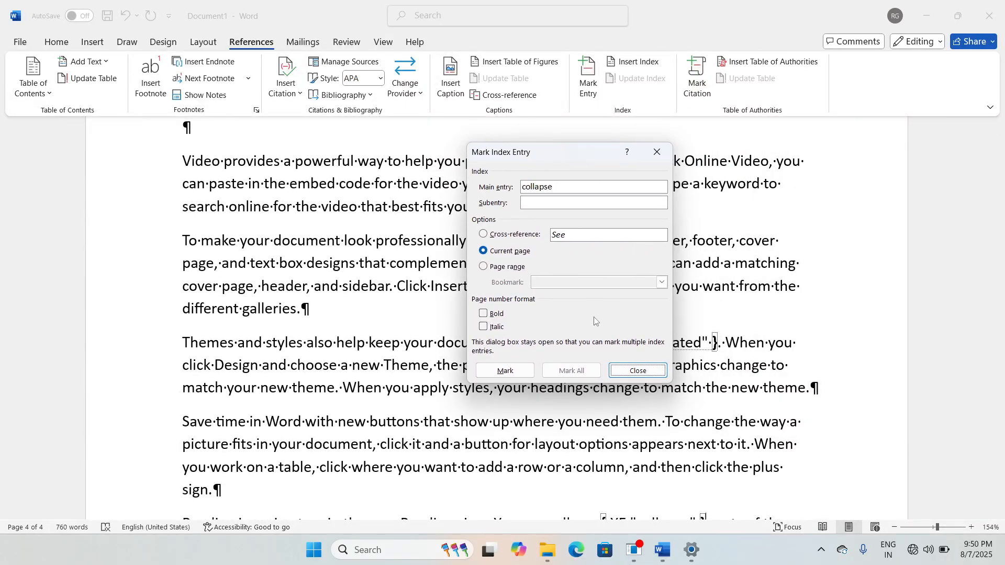
{"action": "left_click", "coordinate": [637, 371]}
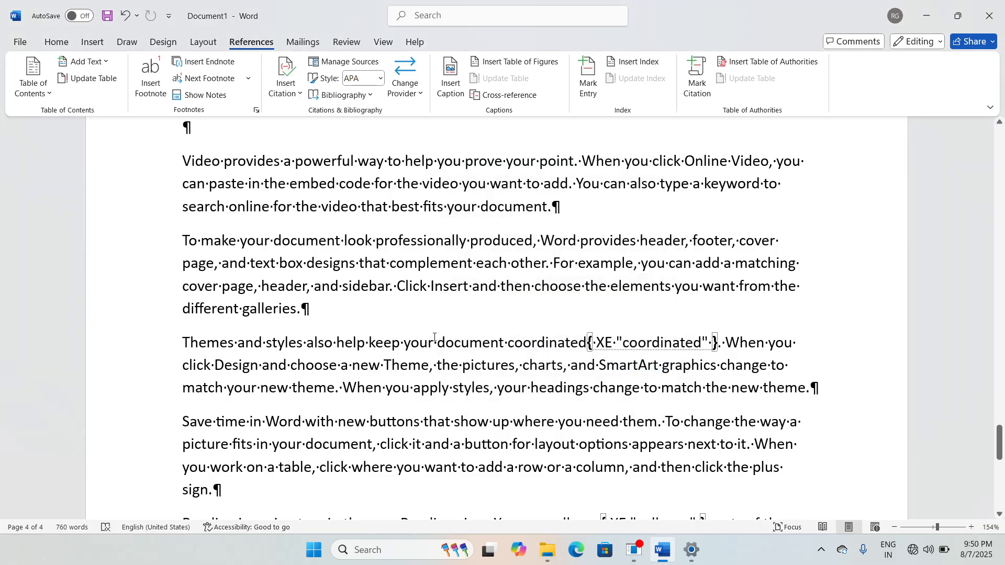
Step: Hide formatting marks and index field codes with Show/Hide ¶
{"action": "scroll", "coordinate": [585, 183], "scroll_direction": "up", "scroll_amount": 15}
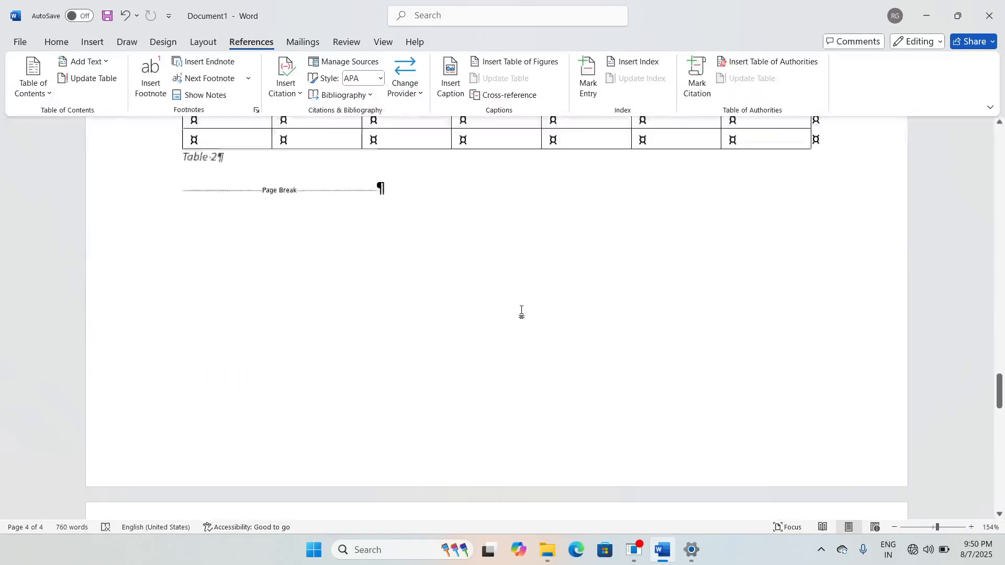
{"action": "scroll", "coordinate": [543, 318], "scroll_direction": "up", "scroll_amount": 15}
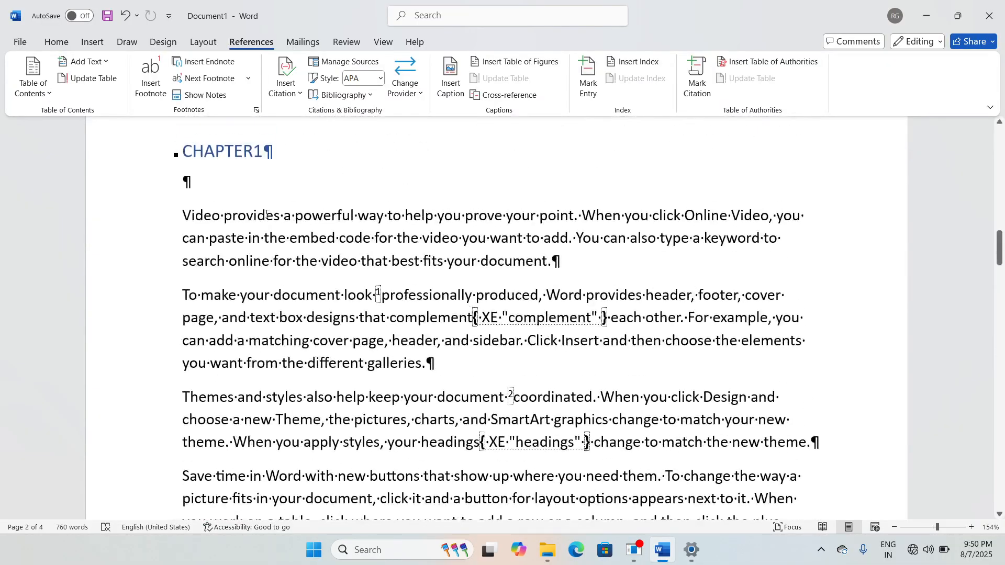
{"action": "left_click", "coordinate": [64, 45]}
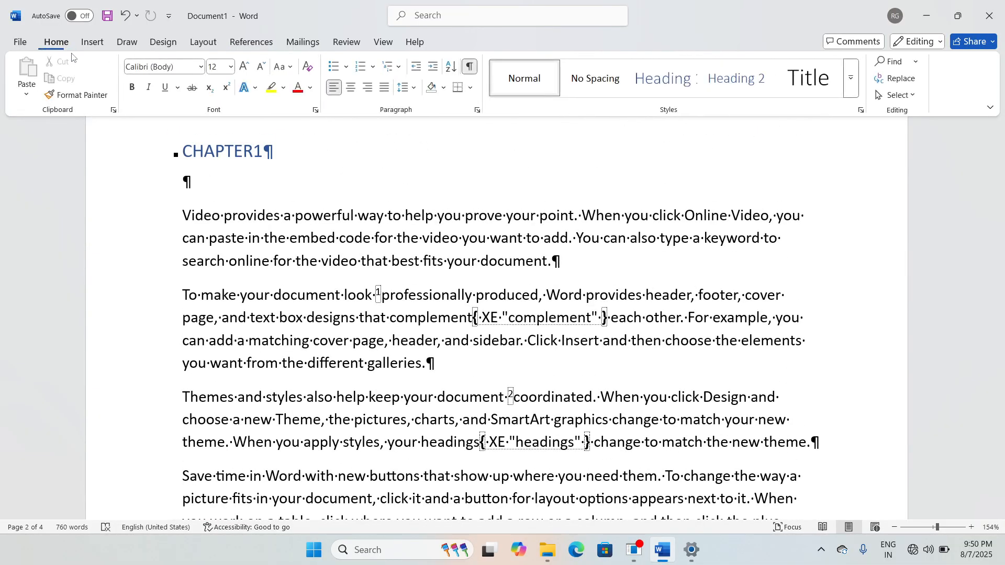
{"action": "left_click", "coordinate": [470, 67]}
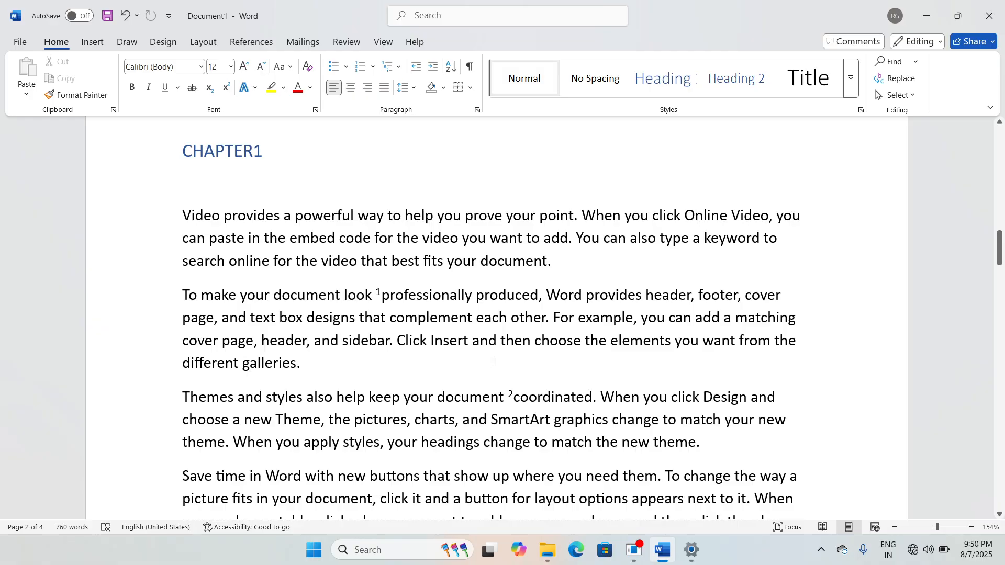
Step: Place the cursor on the empty line below the cross-reference line
{"action": "scroll", "coordinate": [493, 361], "scroll_direction": "up", "scroll_amount": 10}
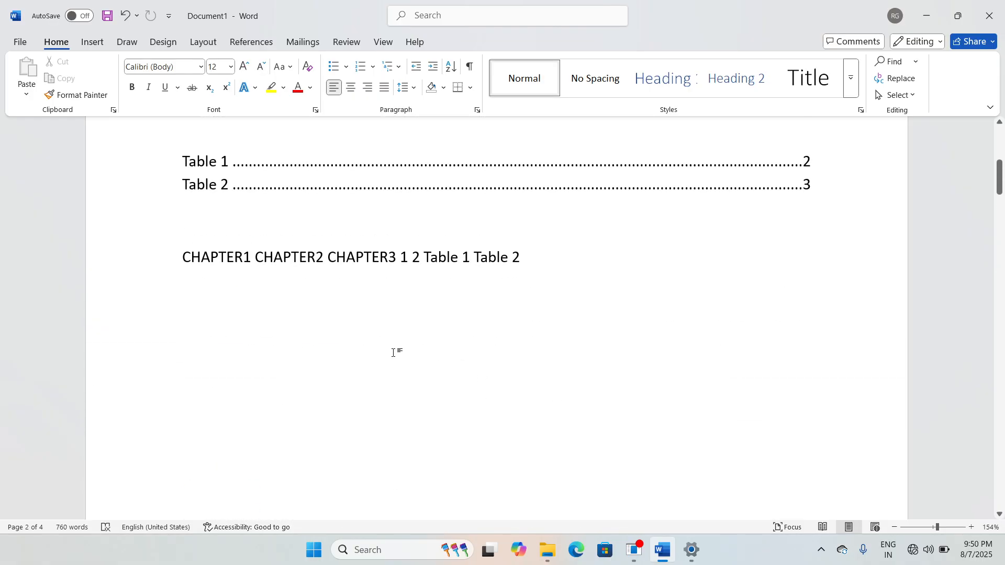
{"action": "scroll", "coordinate": [391, 352], "scroll_direction": "down", "scroll_amount": 1}
{"action": "left_click", "coordinate": [187, 245]}
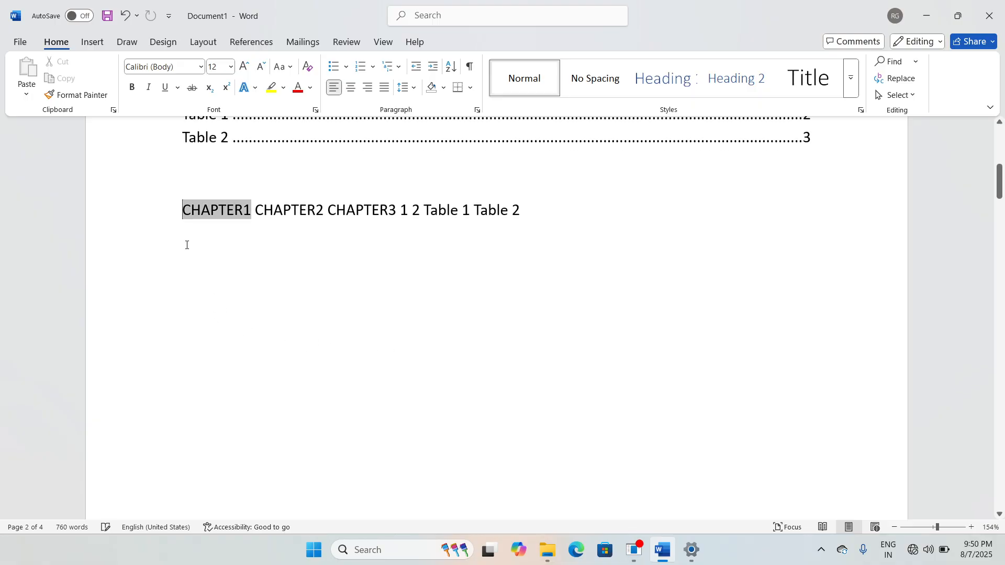
{"action": "left_click", "coordinate": [189, 268]}
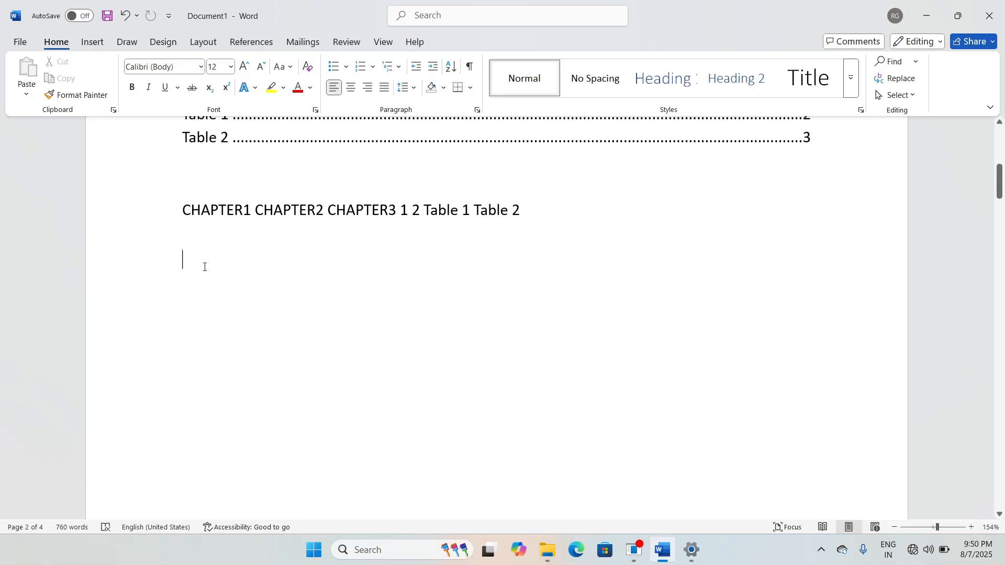
{"action": "left_click", "coordinate": [271, 42]}
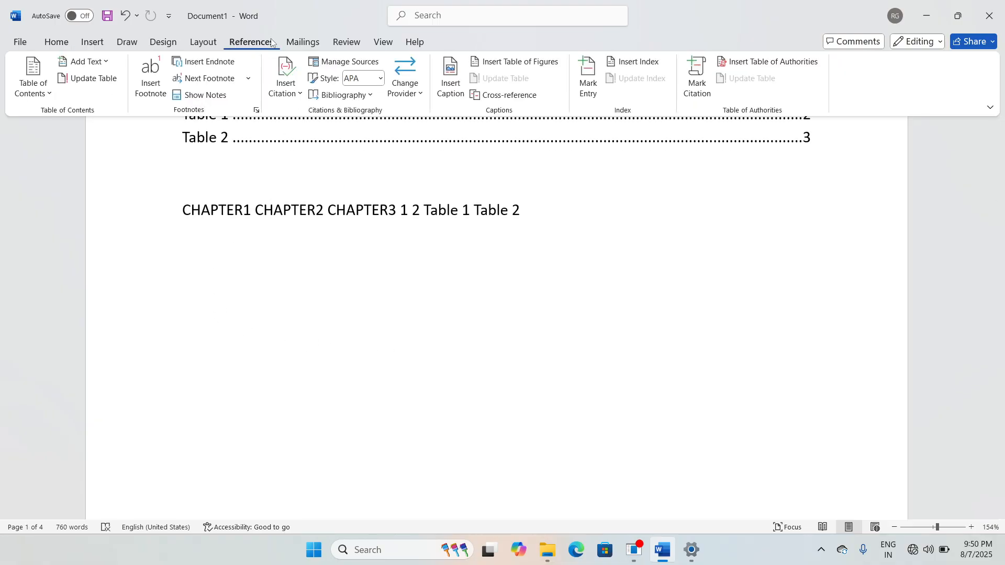
Step: Insert a two-column index listing appears, collapse, complement, coordinated, headings and Insert
{"action": "left_click", "coordinate": [644, 63]}
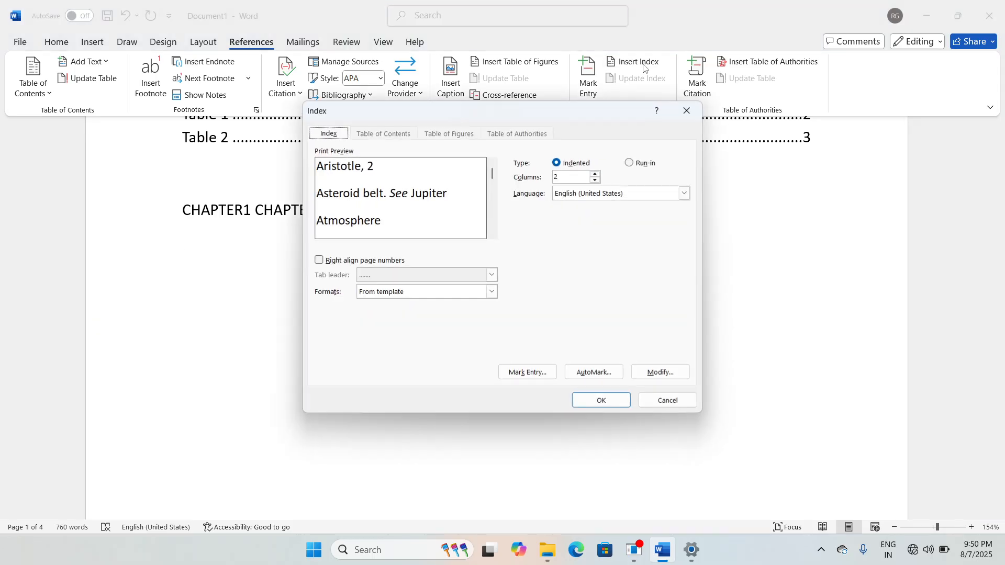
{"action": "left_click", "coordinate": [609, 403]}
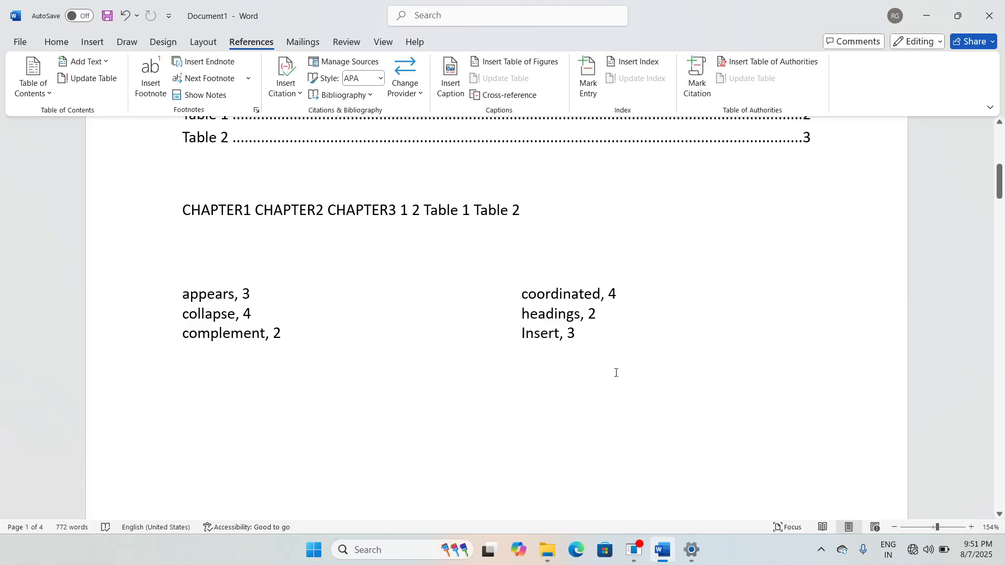
{"action": "scroll", "coordinate": [617, 373], "scroll_direction": "down", "scroll_amount": 10}
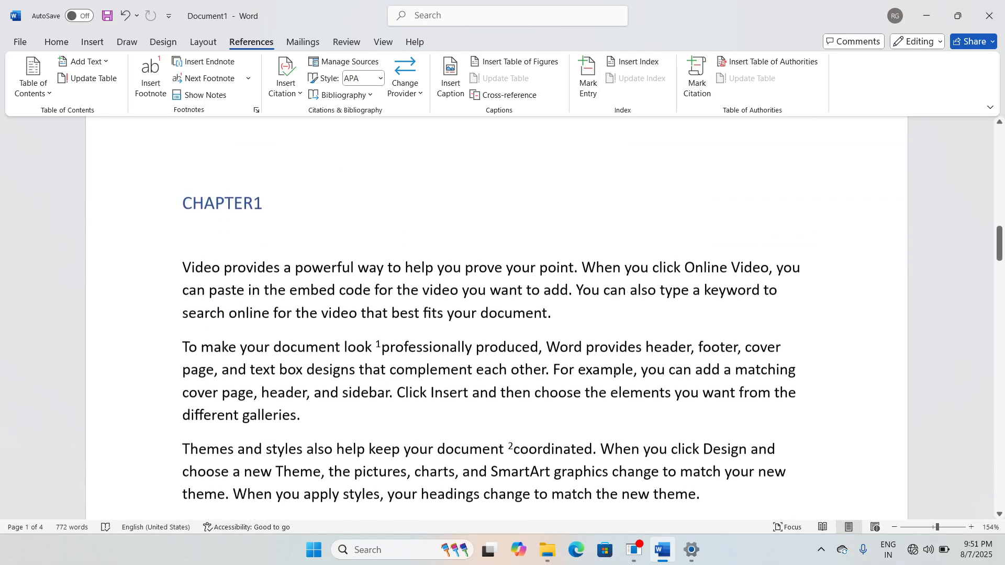
Step: Mark 'sidebar.' as a Cases citation
{"action": "scroll", "coordinate": [616, 373], "scroll_direction": "down", "scroll_amount": 1}
{"action": "left_click", "coordinate": [707, 94]}
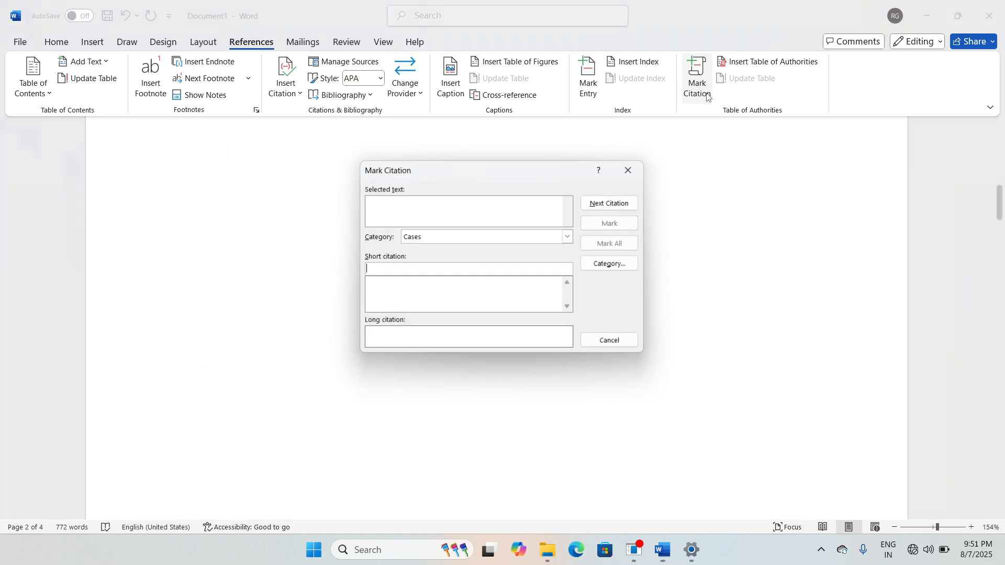
{"action": "left_click", "coordinate": [630, 169]}
{"action": "scroll", "coordinate": [639, 281], "scroll_direction": "down", "scroll_amount": 8}
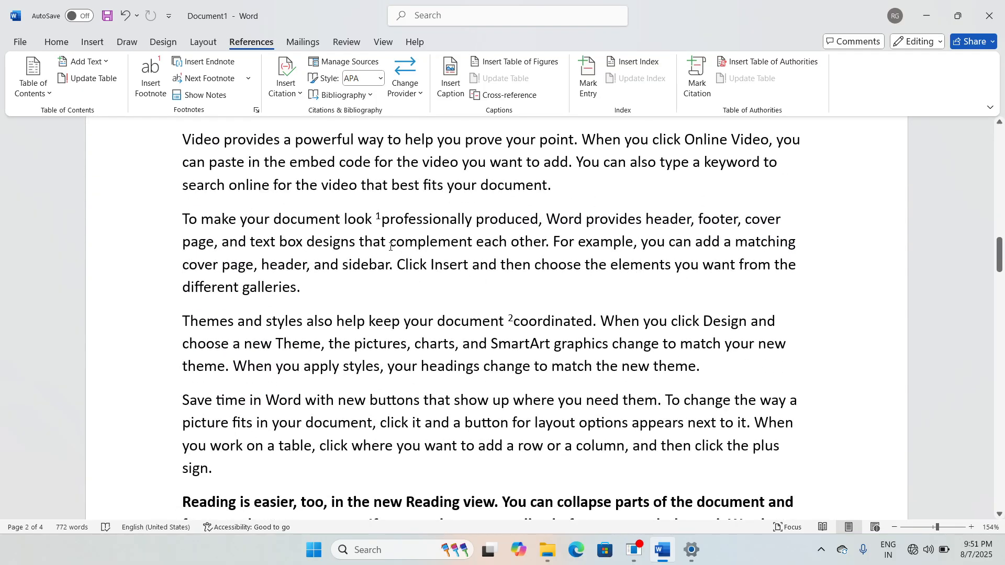
{"action": "left_click_drag", "start_coordinate": [346, 273], "coordinate": [393, 268]}
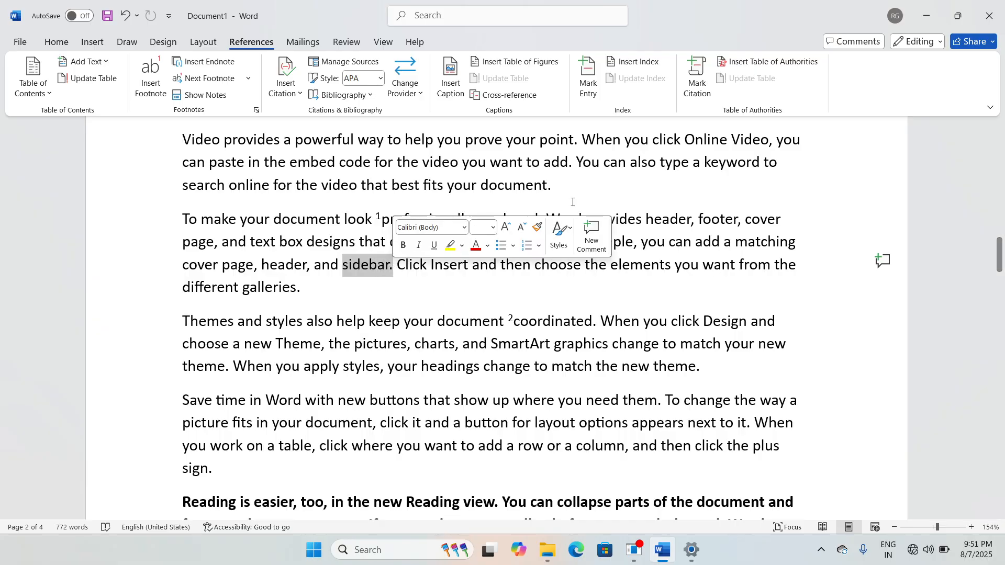
{"action": "left_click", "coordinate": [697, 79]}
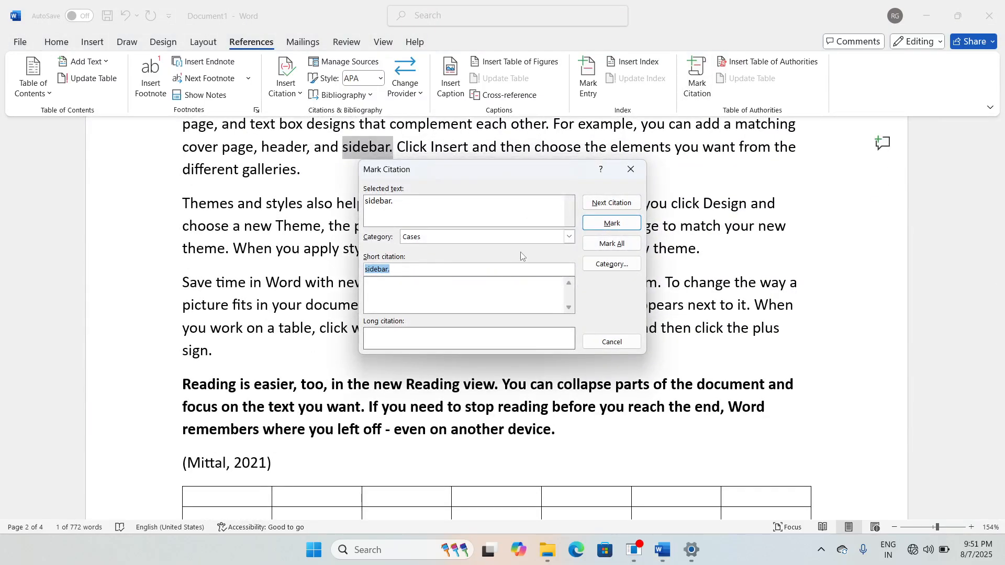
{"action": "left_click", "coordinate": [613, 226]}
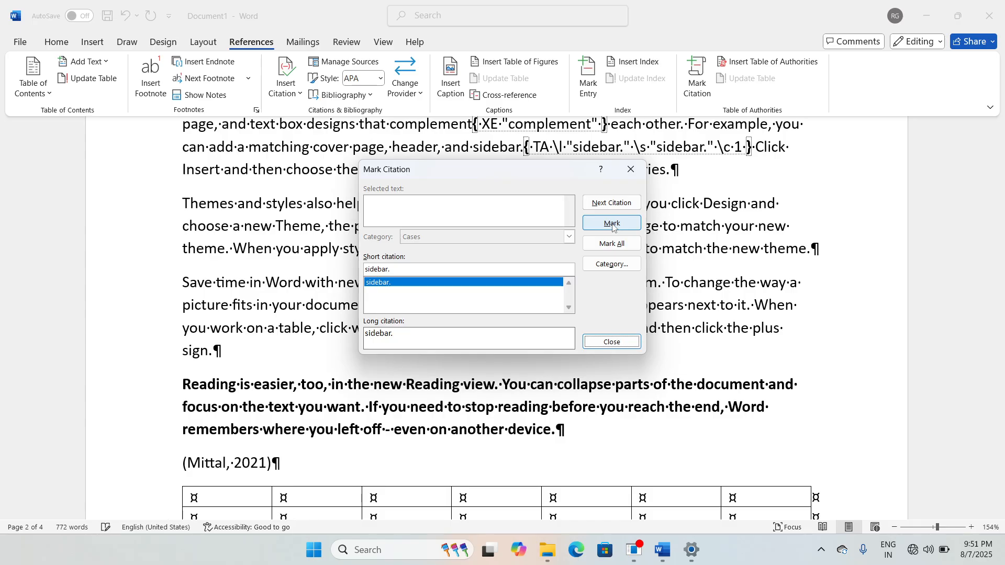
{"action": "left_click", "coordinate": [611, 342]}
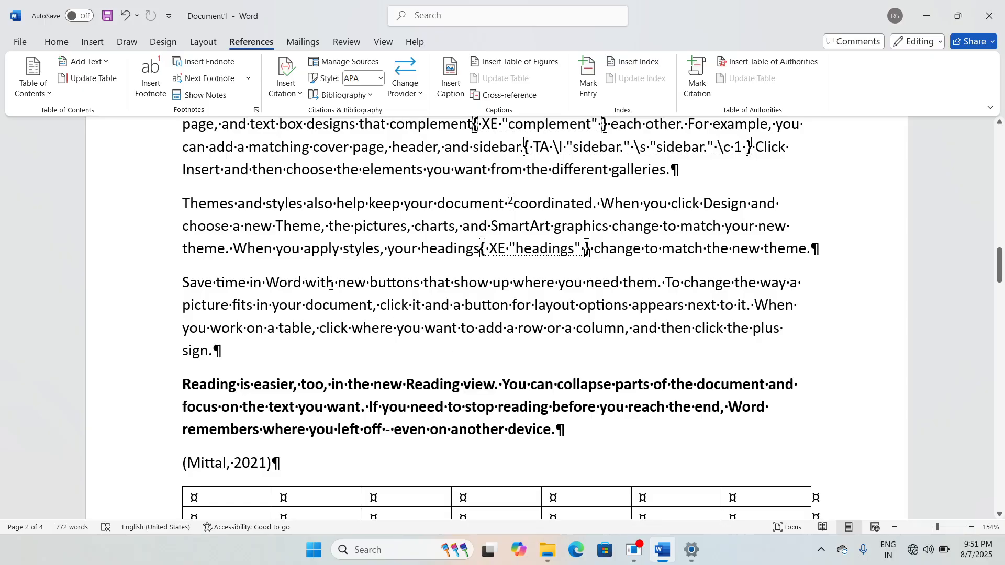
Step: Mark 'Theme' as a Cases citation
{"action": "left_click_drag", "start_coordinate": [276, 226], "coordinate": [322, 226]}
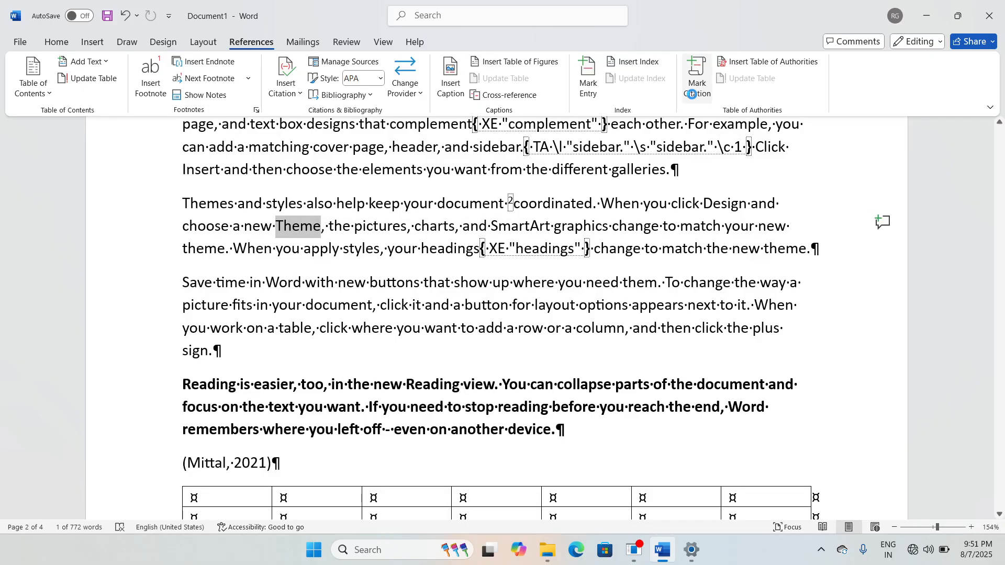
{"action": "left_click", "coordinate": [697, 79]}
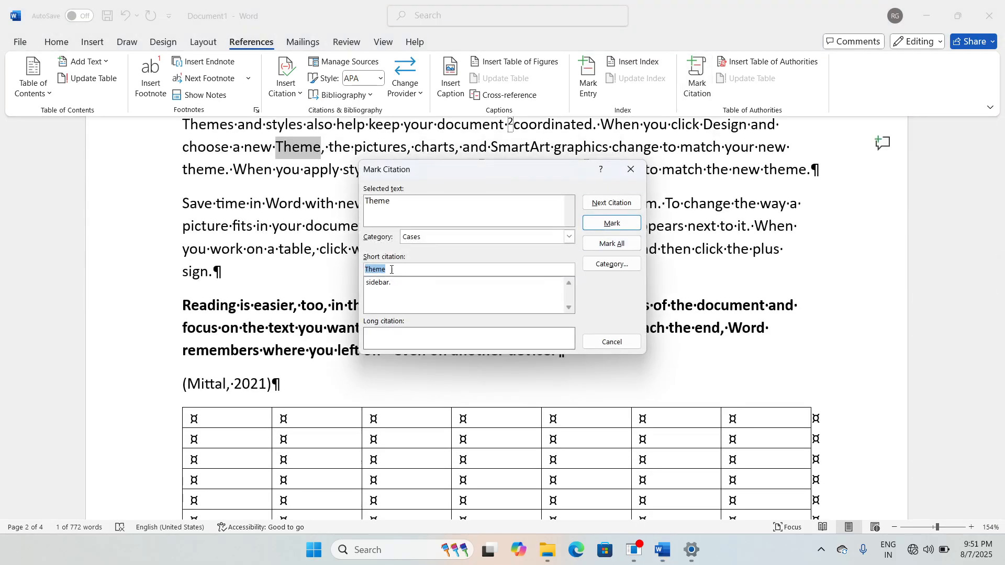
{"action": "left_click", "coordinate": [613, 223]}
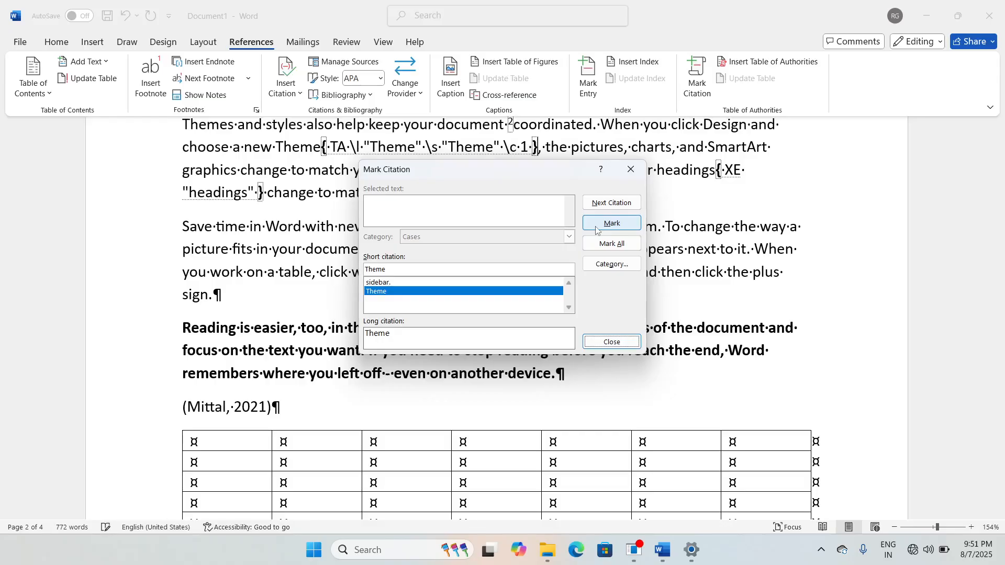
{"action": "left_click", "coordinate": [612, 342]}
Step: Mark 'document' in the Themes paragraph as a Cases citation
{"action": "scroll", "coordinate": [622, 381], "scroll_direction": "down", "scroll_amount": 15}
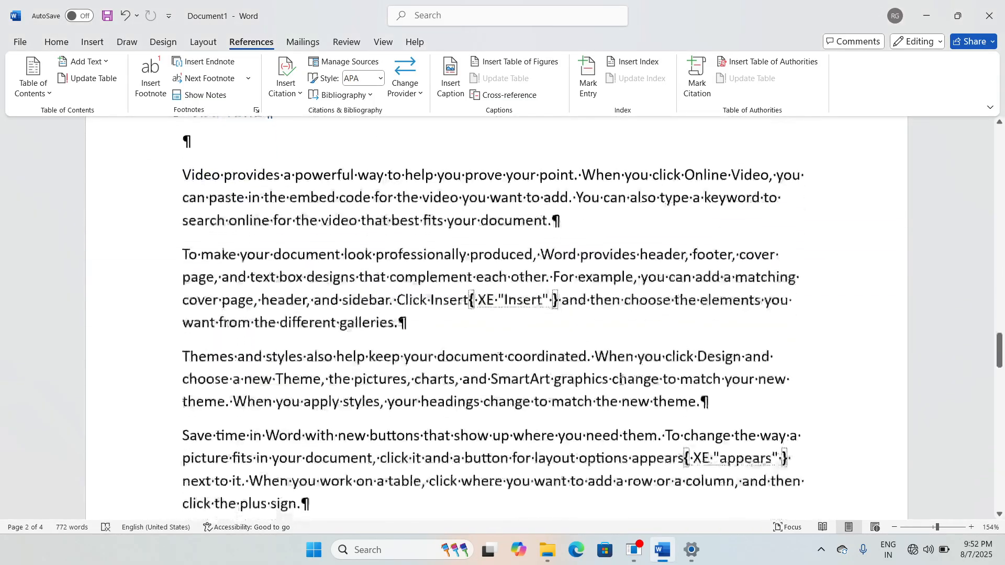
{"action": "scroll", "coordinate": [622, 381], "scroll_direction": "down", "scroll_amount": 2}
{"action": "left_click", "coordinate": [487, 352]}
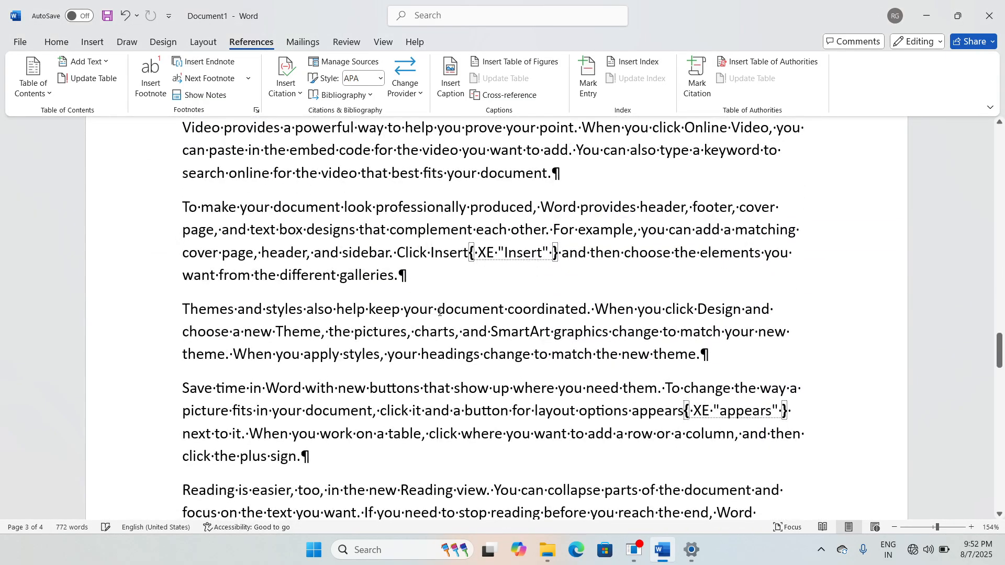
{"action": "left_click_drag", "start_coordinate": [439, 312], "coordinate": [503, 312]}
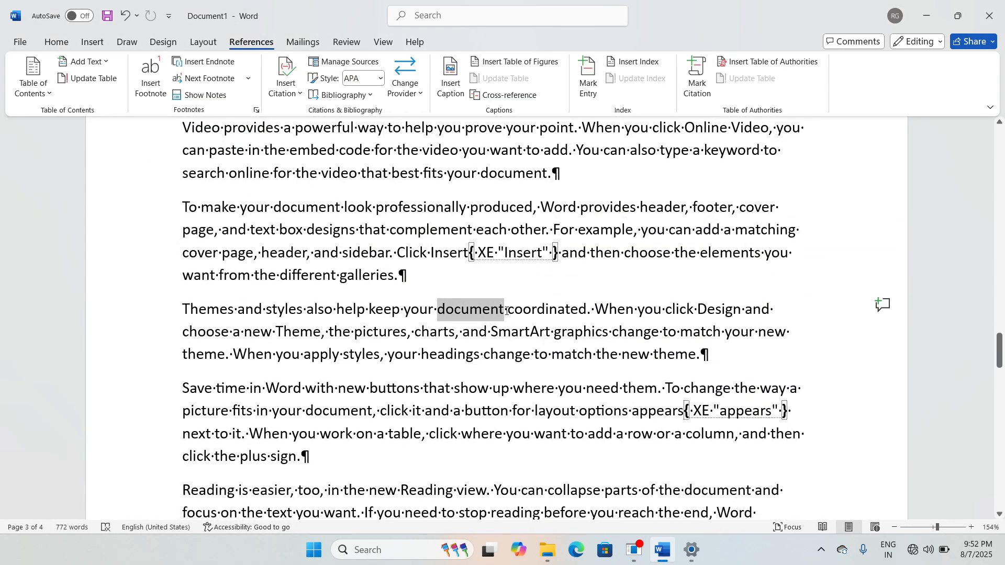
{"action": "left_click", "coordinate": [697, 96]}
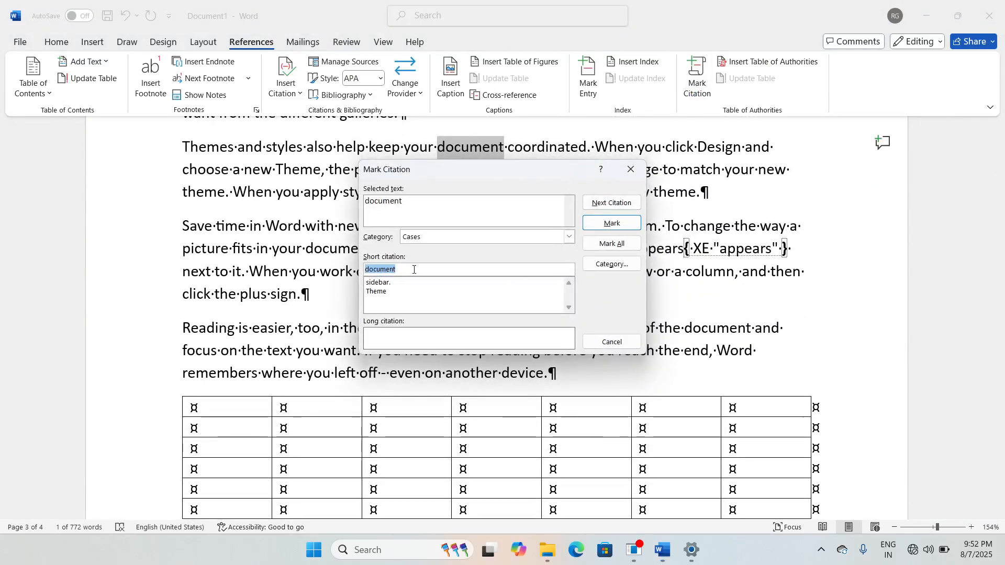
{"action": "left_click", "coordinate": [611, 223]}
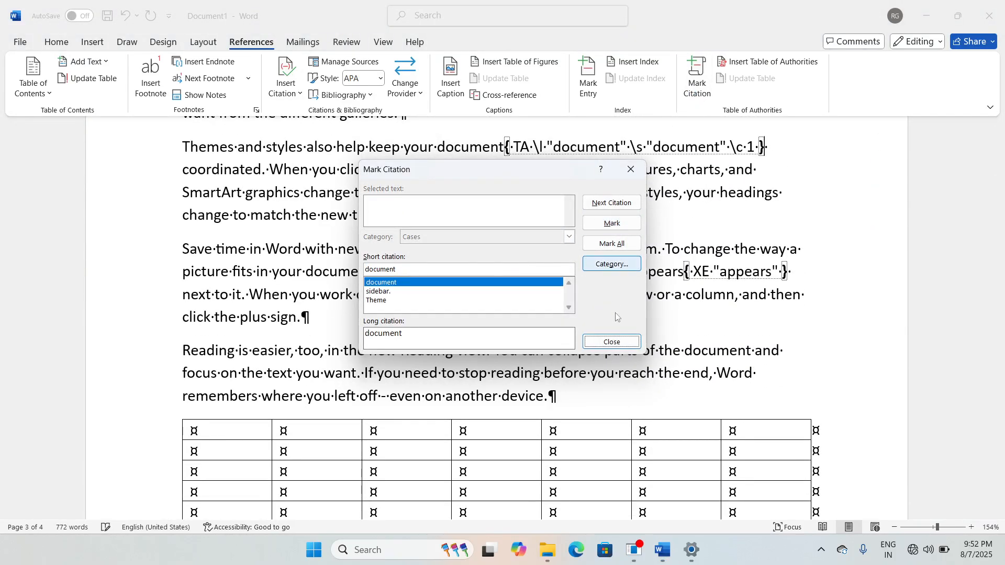
{"action": "left_click", "coordinate": [612, 342]}
{"action": "scroll", "coordinate": [602, 361], "scroll_direction": "up", "scroll_amount": 5}
Step: Turn off Show/Hide ¶ to hide formatting marks
{"action": "scroll", "coordinate": [601, 367], "scroll_direction": "down", "scroll_amount": 10}
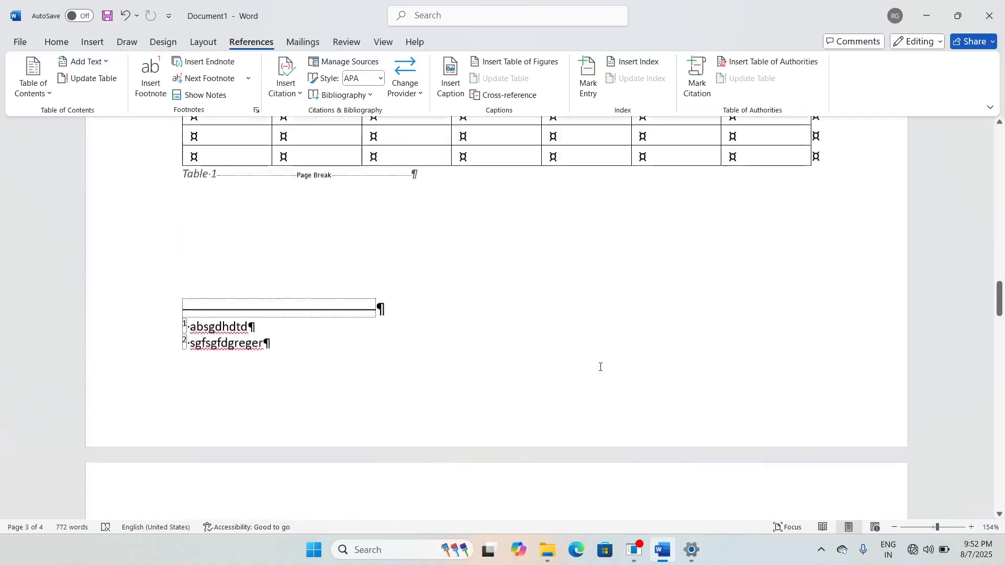
{"action": "scroll", "coordinate": [601, 367], "scroll_direction": "up", "scroll_amount": 15}
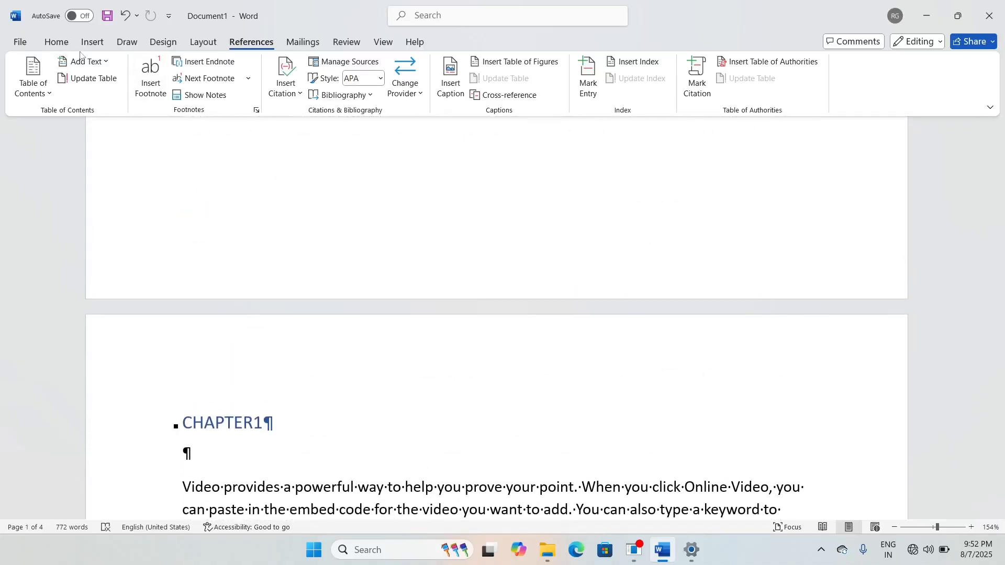
{"action": "left_click", "coordinate": [57, 43]}
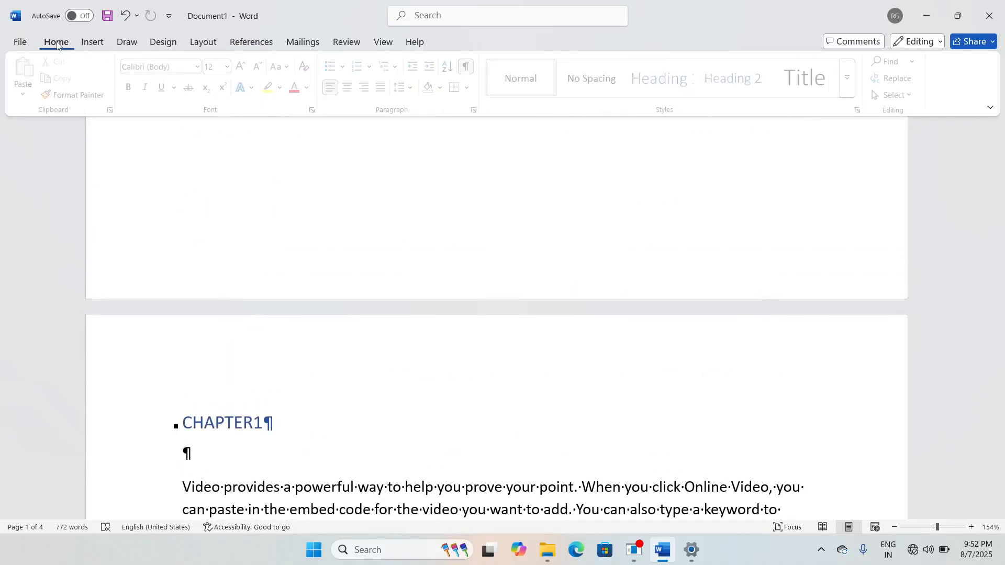
{"action": "left_click", "coordinate": [470, 68]}
Step: Insert a Cases table of authorities on the empty line below the index
{"action": "scroll", "coordinate": [347, 314], "scroll_direction": "up", "scroll_amount": 10}
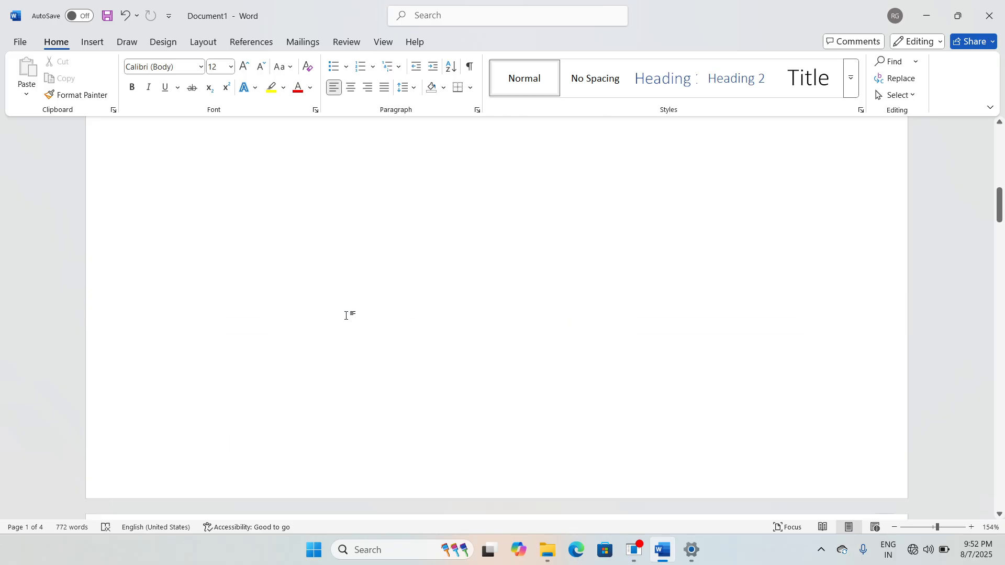
{"action": "left_click", "coordinate": [190, 320]}
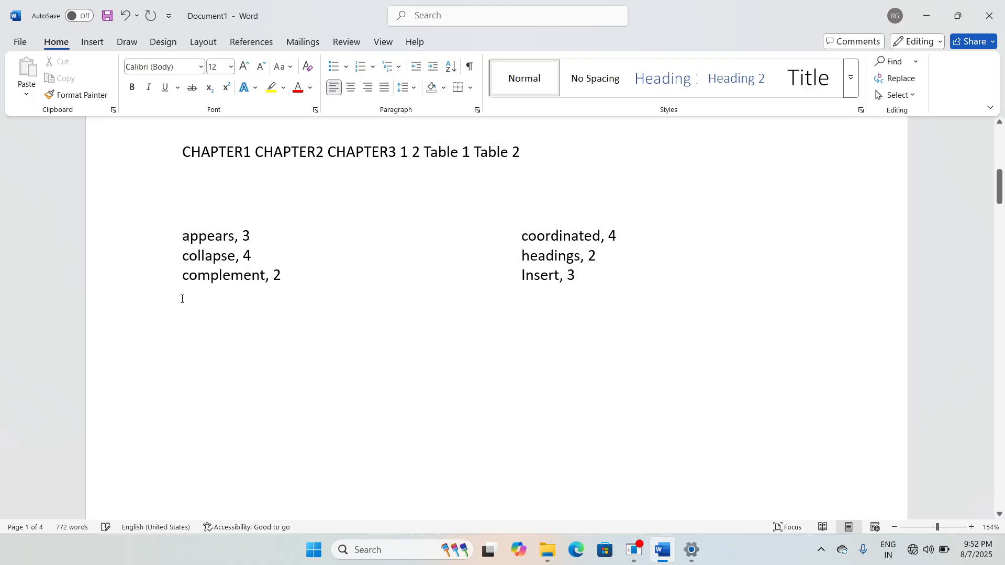
{"action": "left_click", "coordinate": [255, 47]}
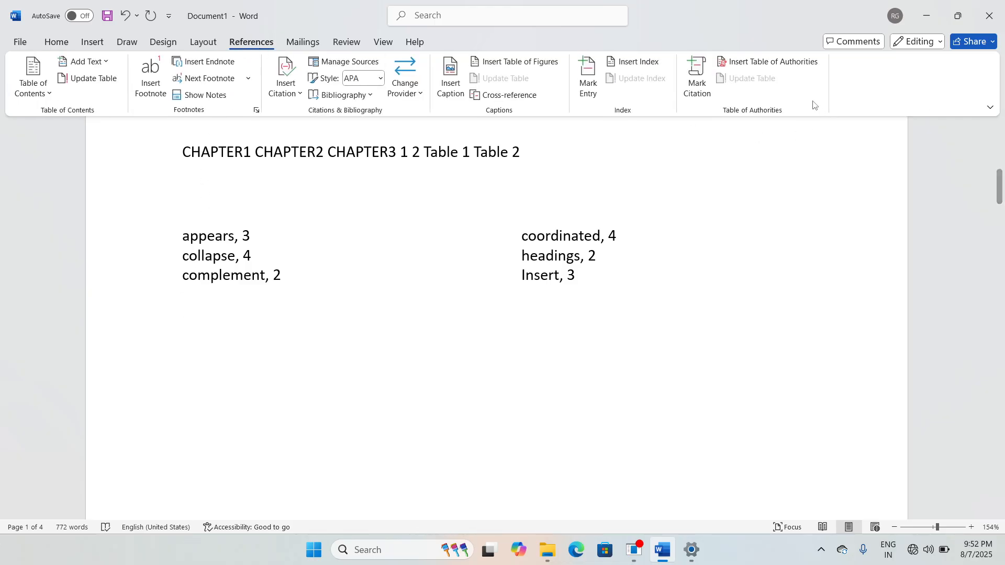
{"action": "left_click", "coordinate": [780, 67]}
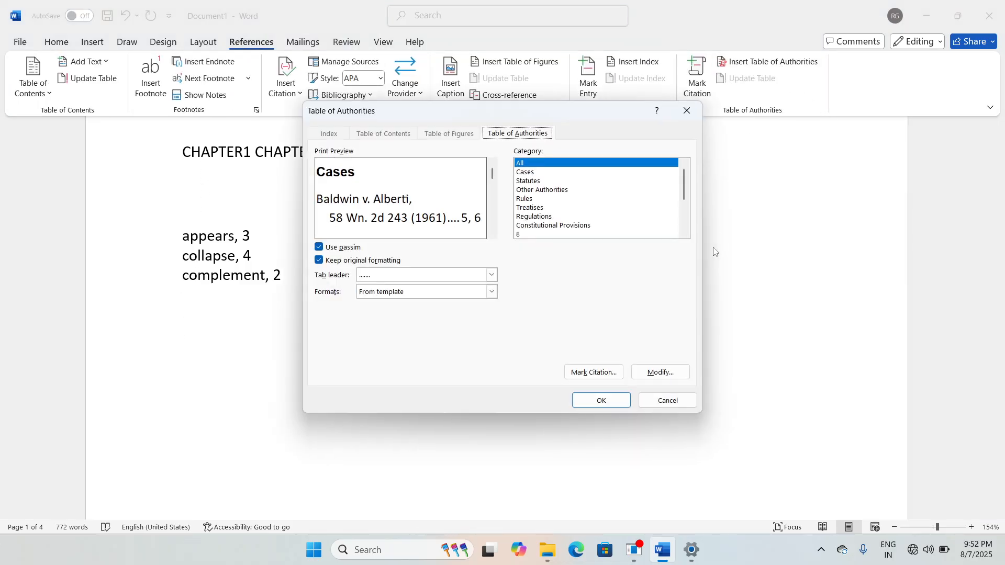
{"action": "left_click", "coordinate": [602, 401]}
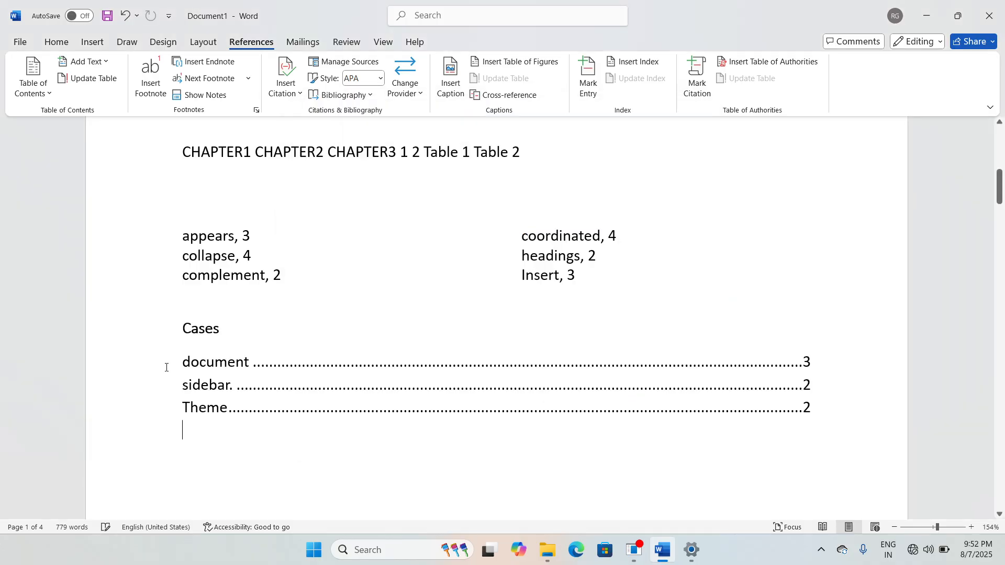
{"action": "scroll", "coordinate": [200, 321], "scroll_direction": "down", "scroll_amount": 1}
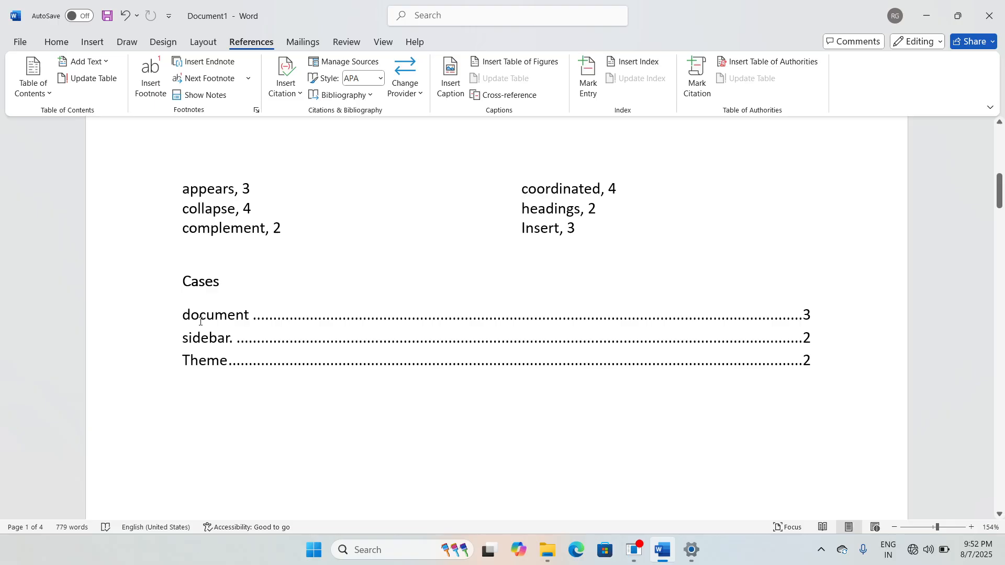